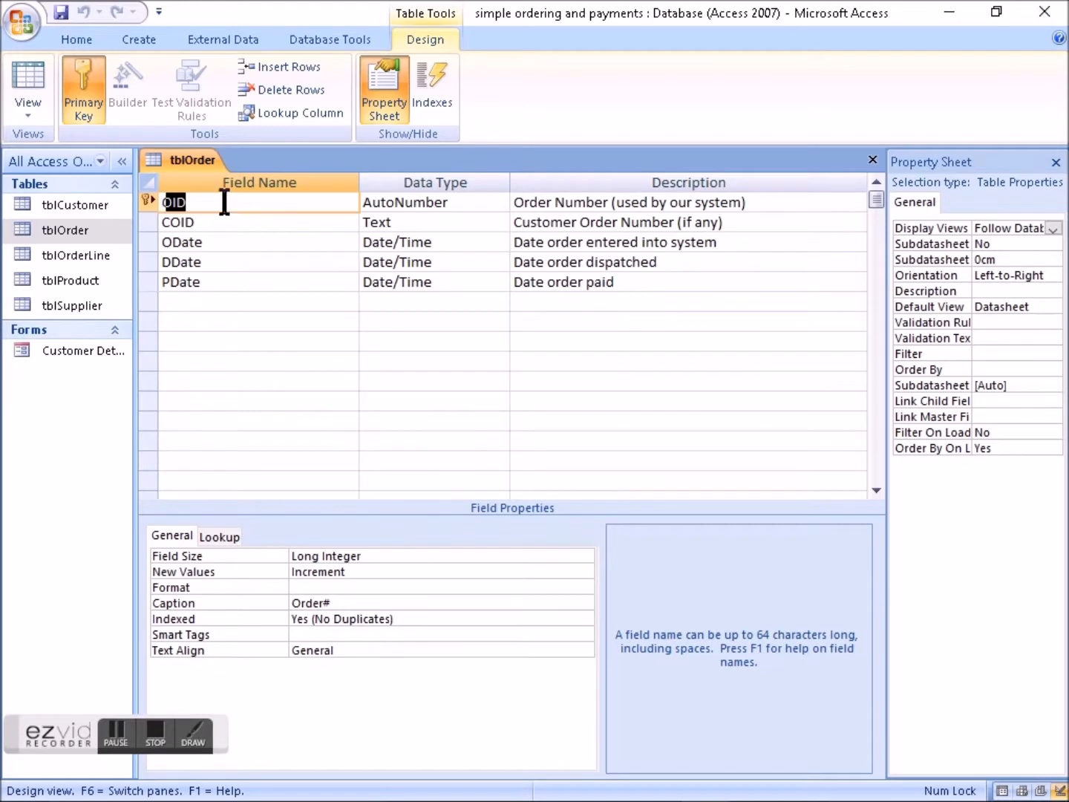
- Examine the properties of the COID, ODate, DDate and PDate fields in the tblOrder design
left_click(235, 219)
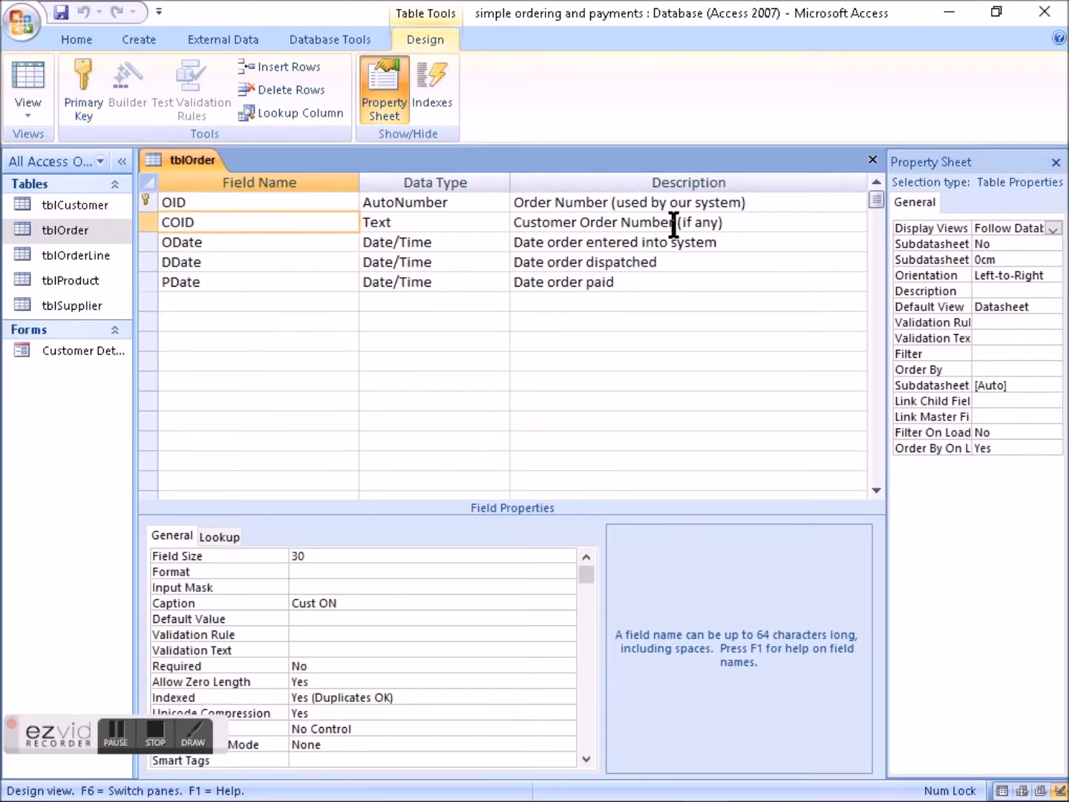
left_click(219, 241)
left_click(223, 261)
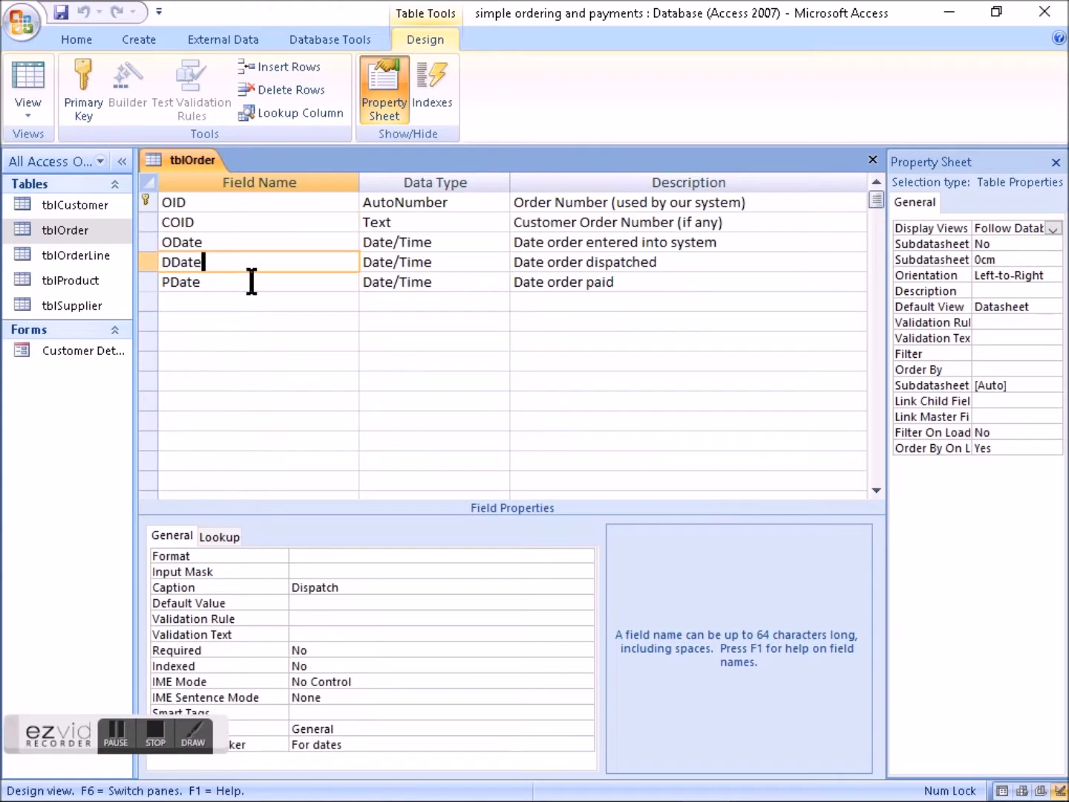
left_click(231, 282)
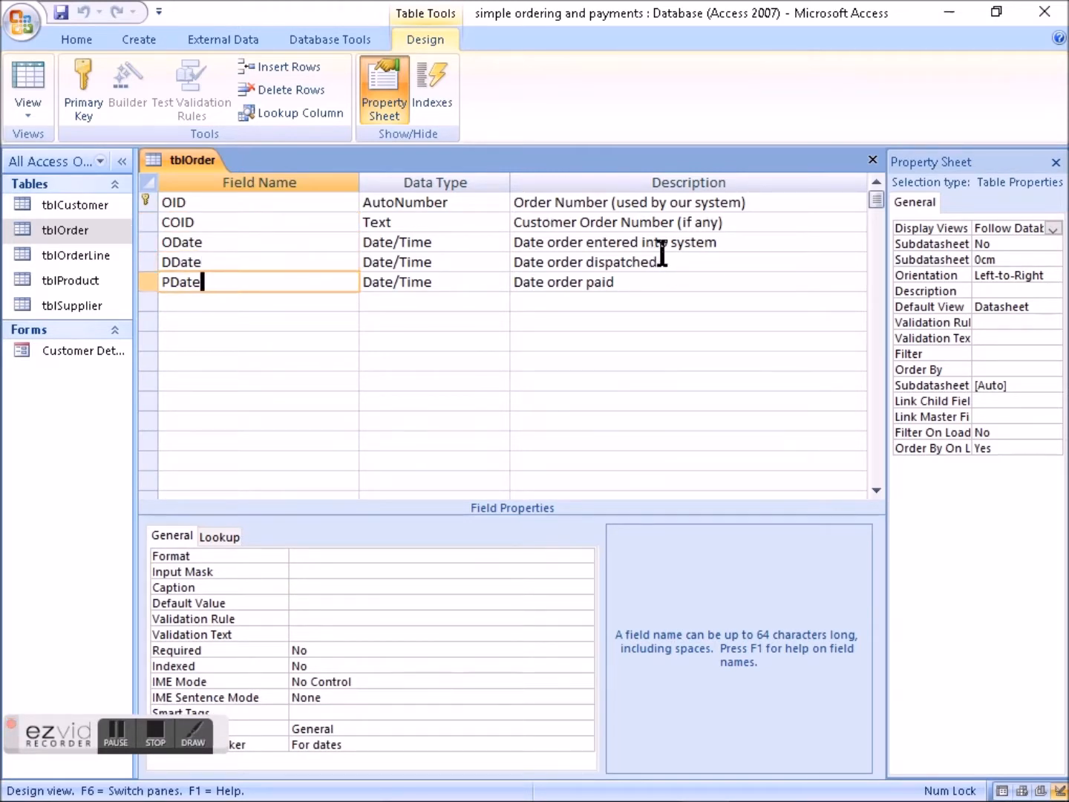
left_click(206, 301)
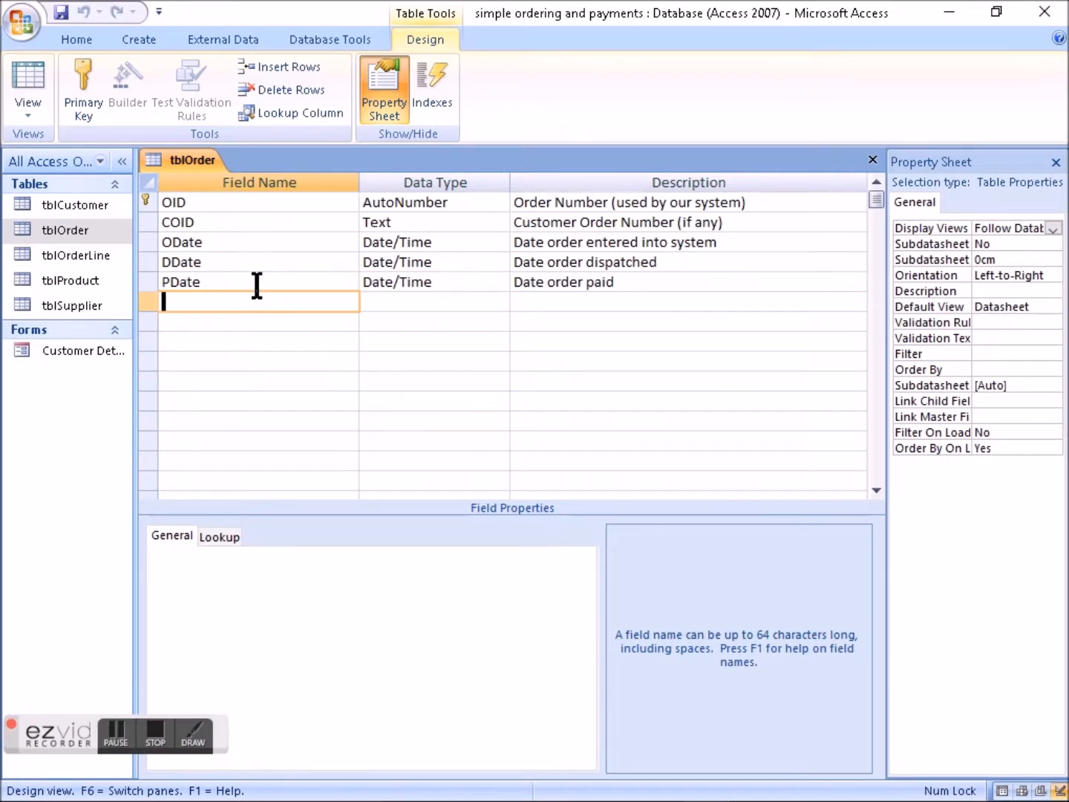
- Open the tblOrderLine table in Design View and examine its Qnt field
left_click(81, 256)
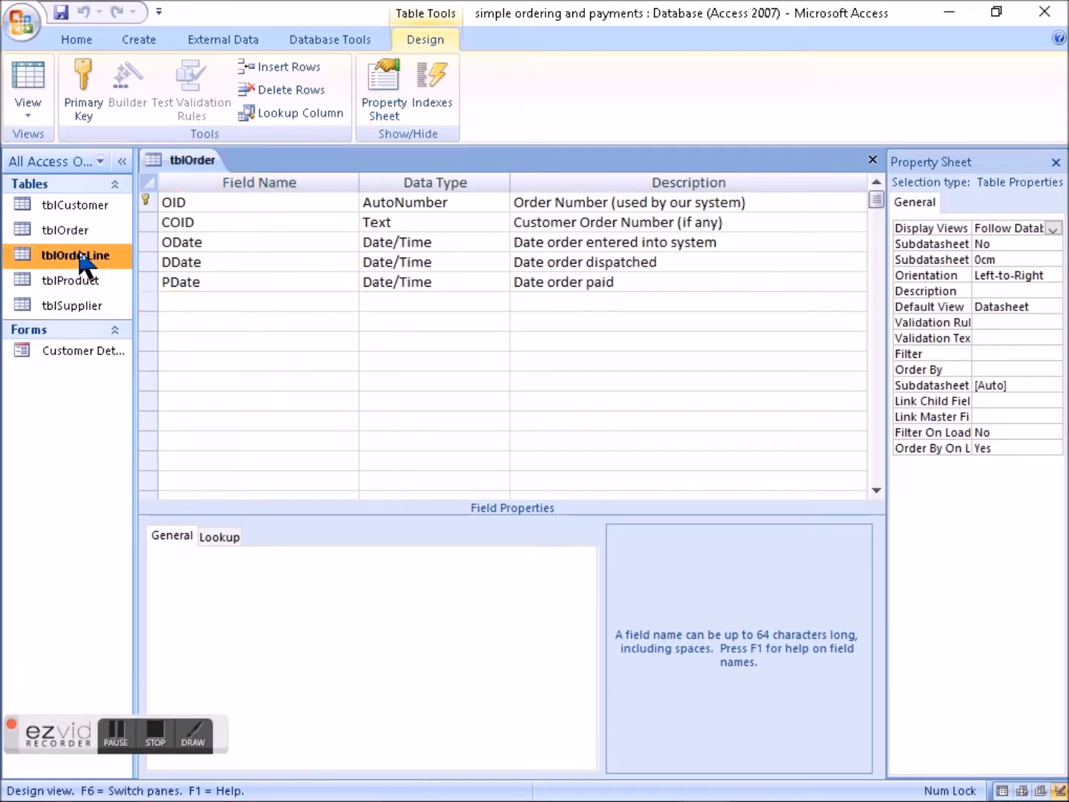
double_click(82, 256)
right_click(78, 249)
left_click(146, 286)
left_click(294, 260)
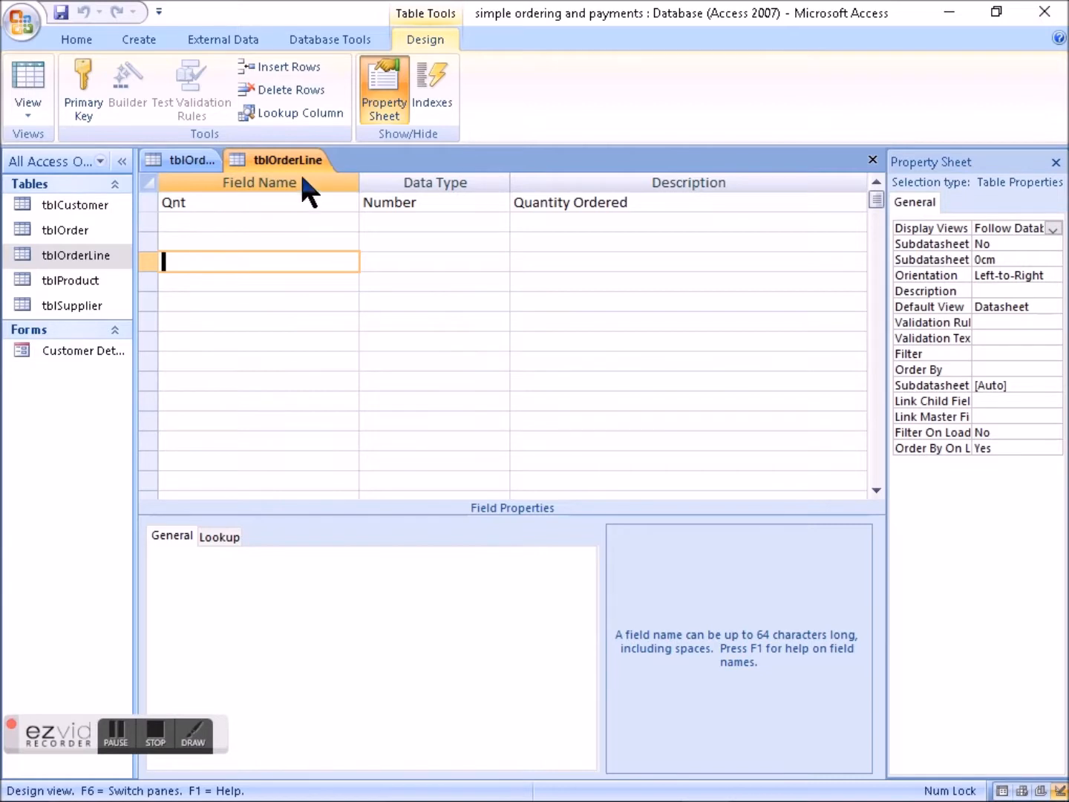
left_click(205, 203)
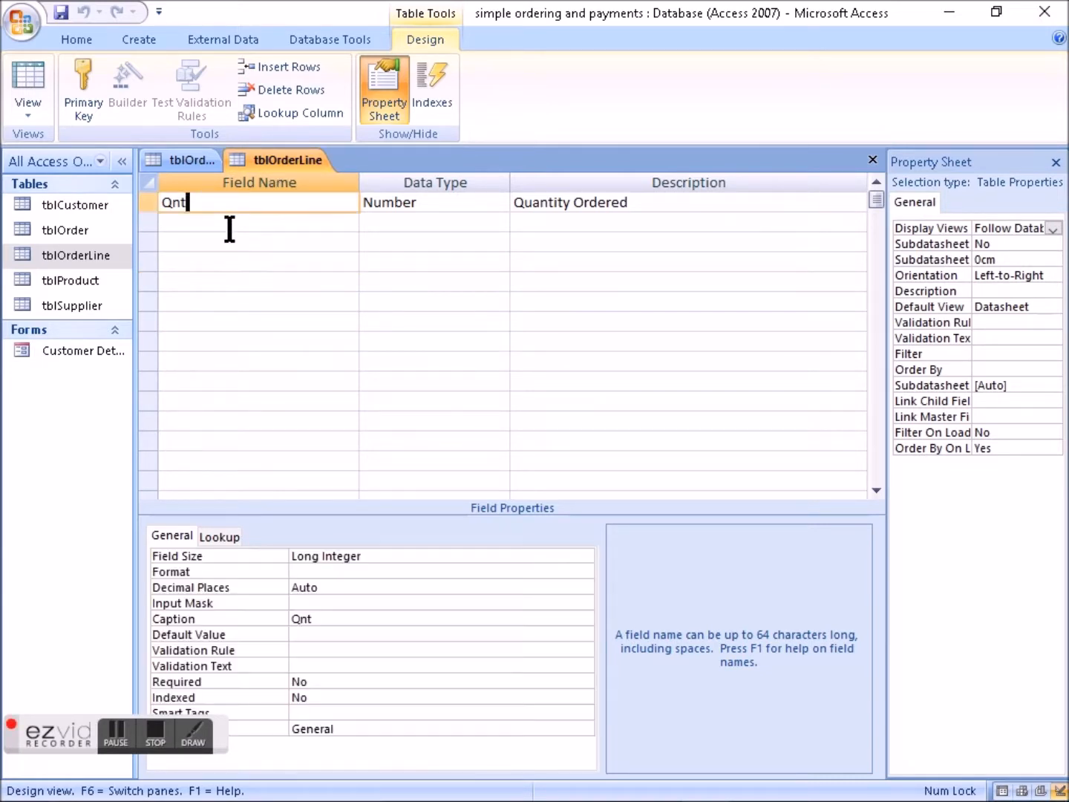
left_click(186, 221)
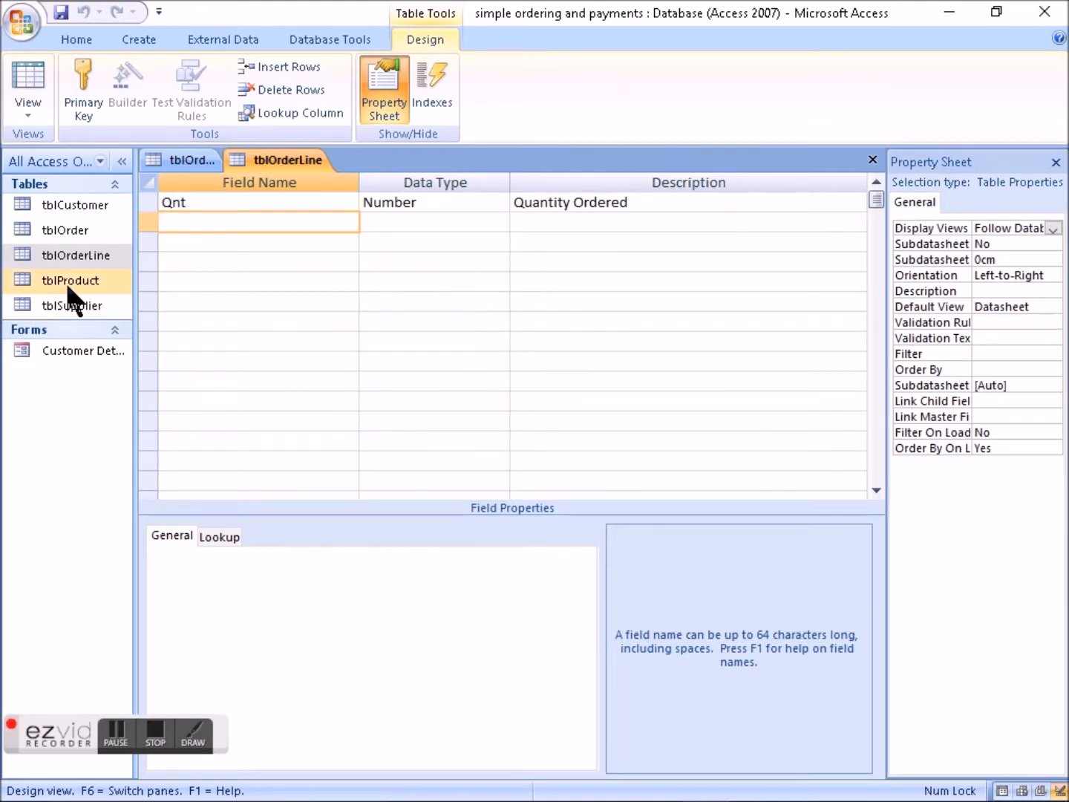
left_click(244, 249)
left_click(231, 227)
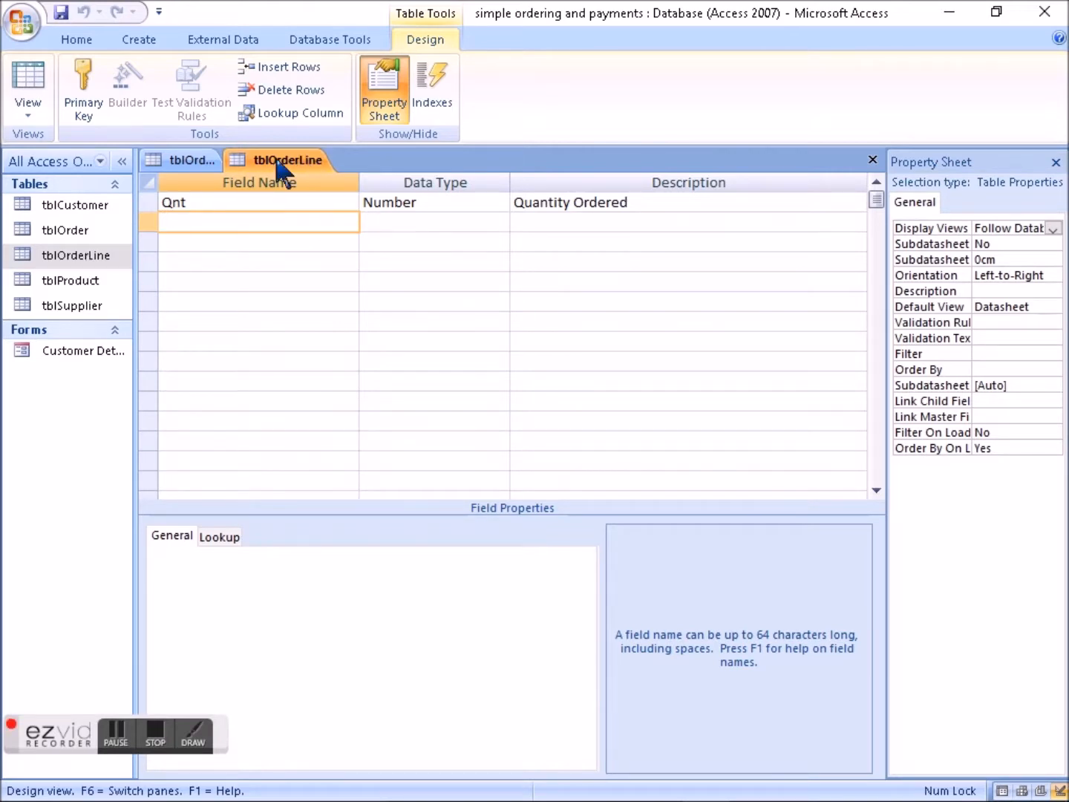
- Open the tblProduct table in Design View and examine its name, description, price, maximum discount and stock fields
left_click(82, 279)
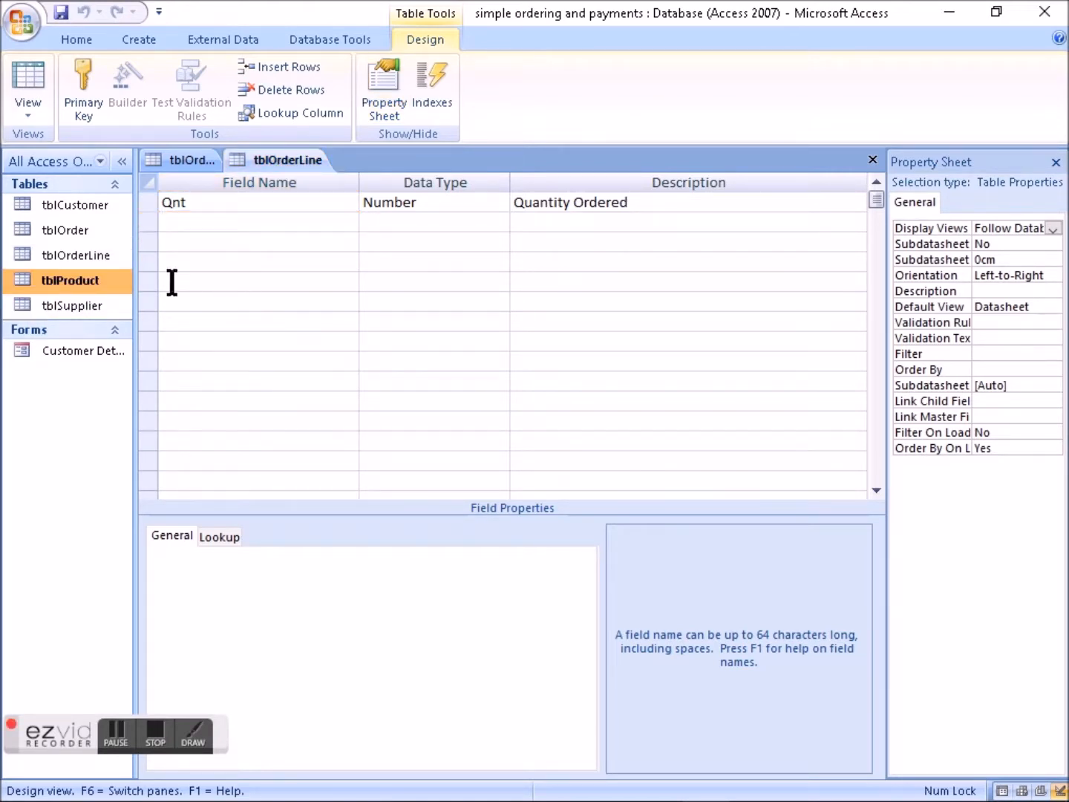
right_click(61, 286)
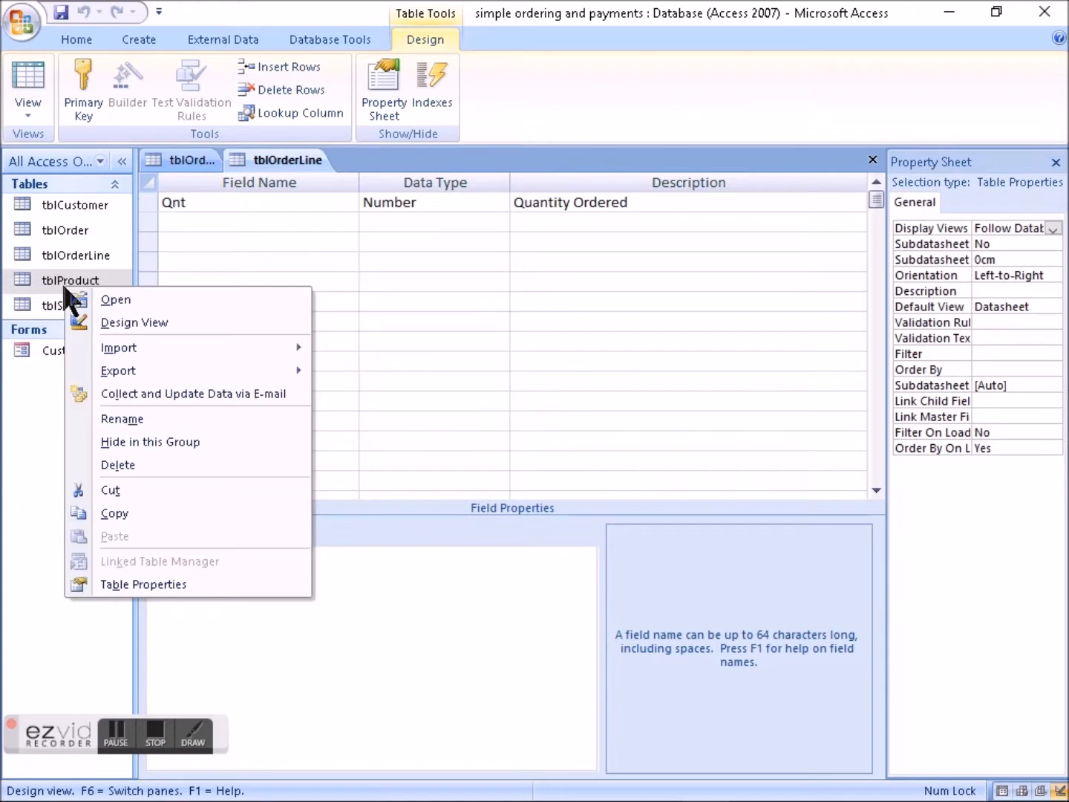
left_click(121, 320)
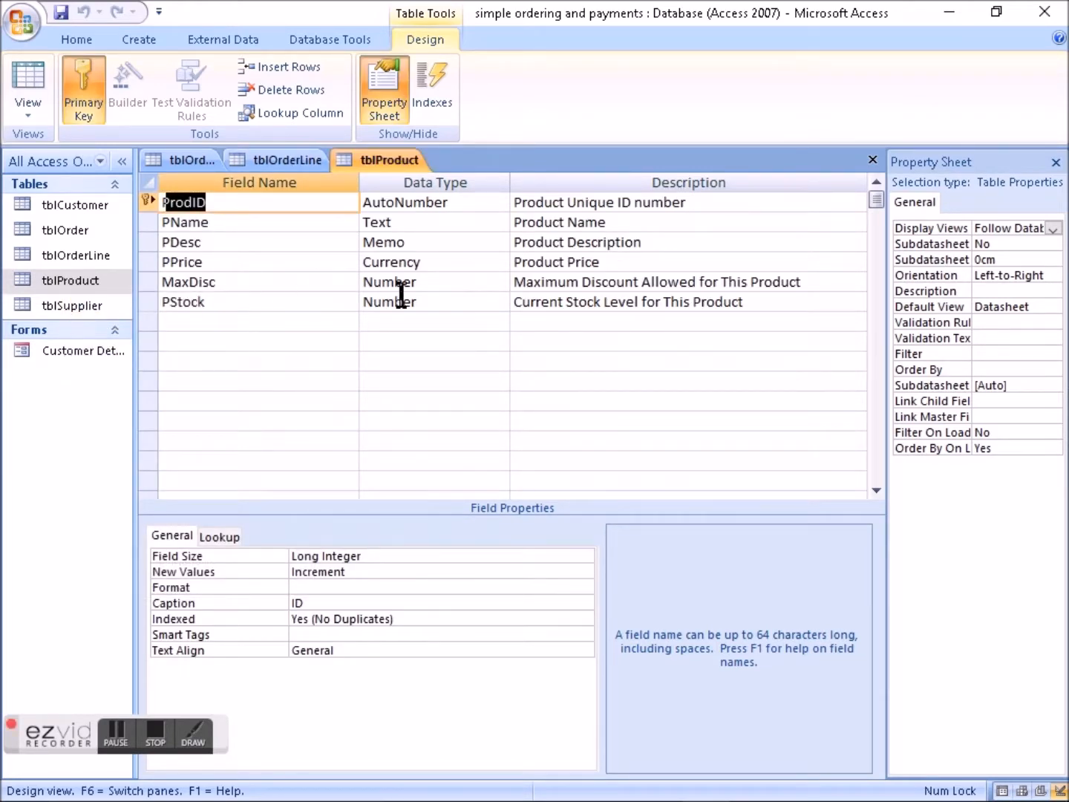
left_click(208, 264)
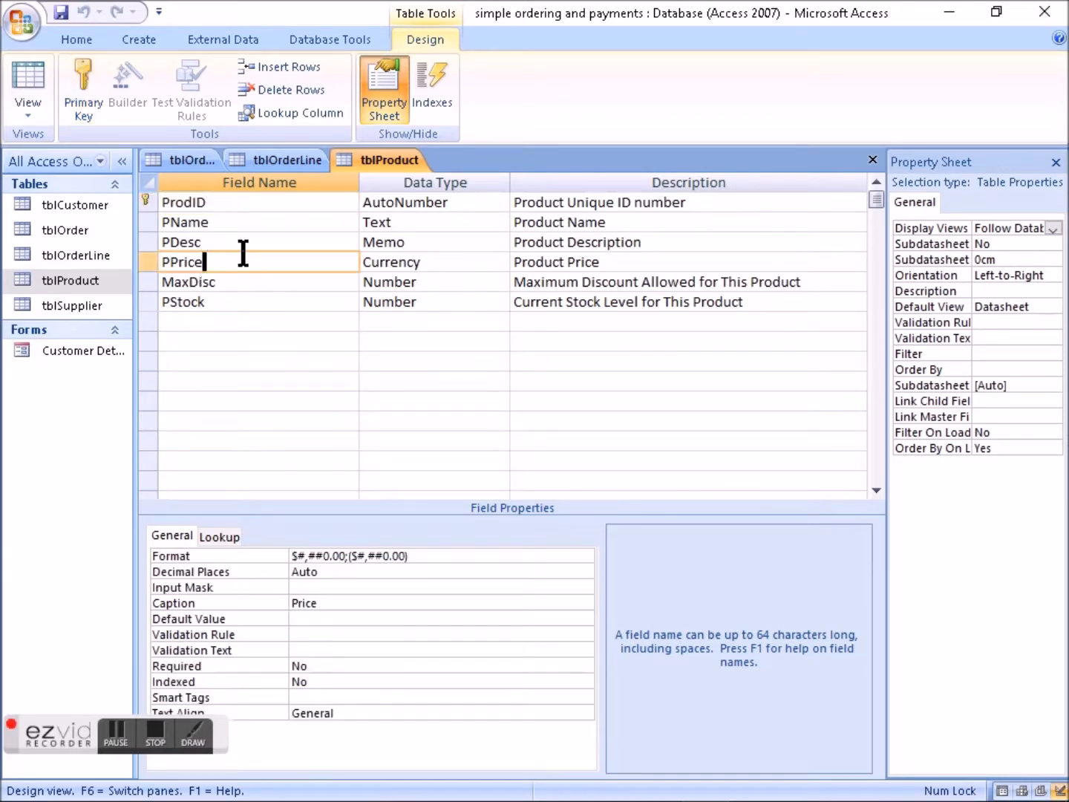
left_click(232, 223)
left_click(240, 245)
left_click(227, 264)
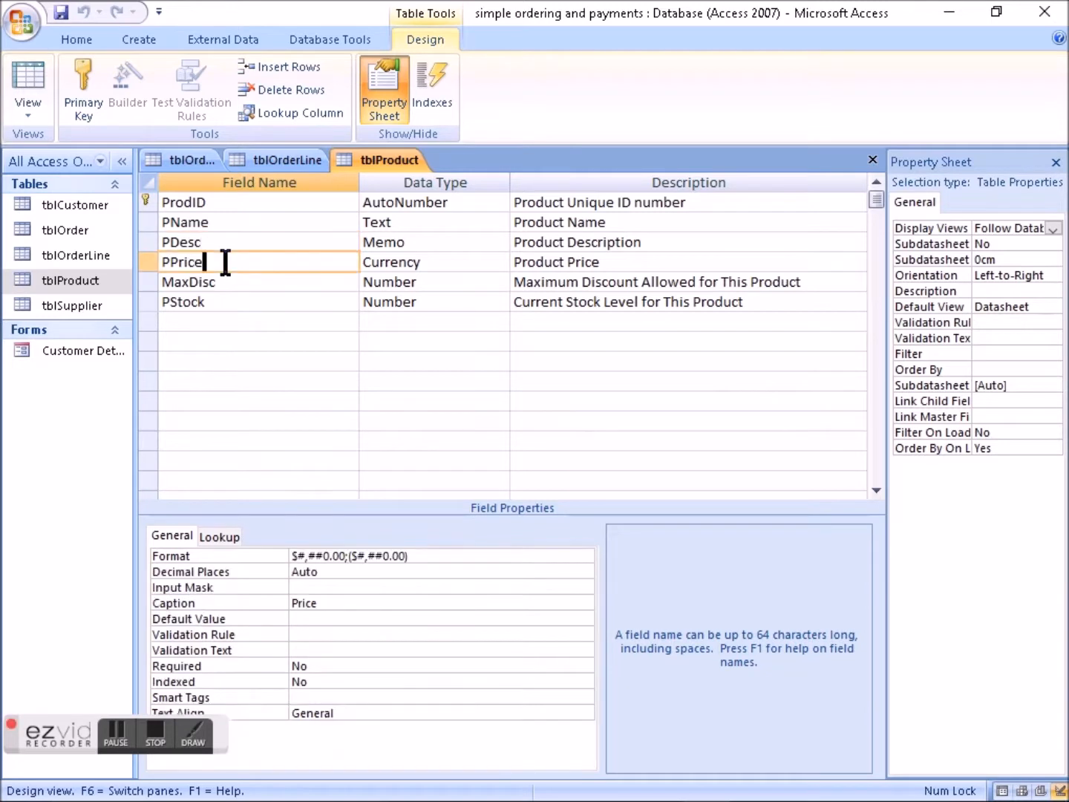
left_click(242, 290)
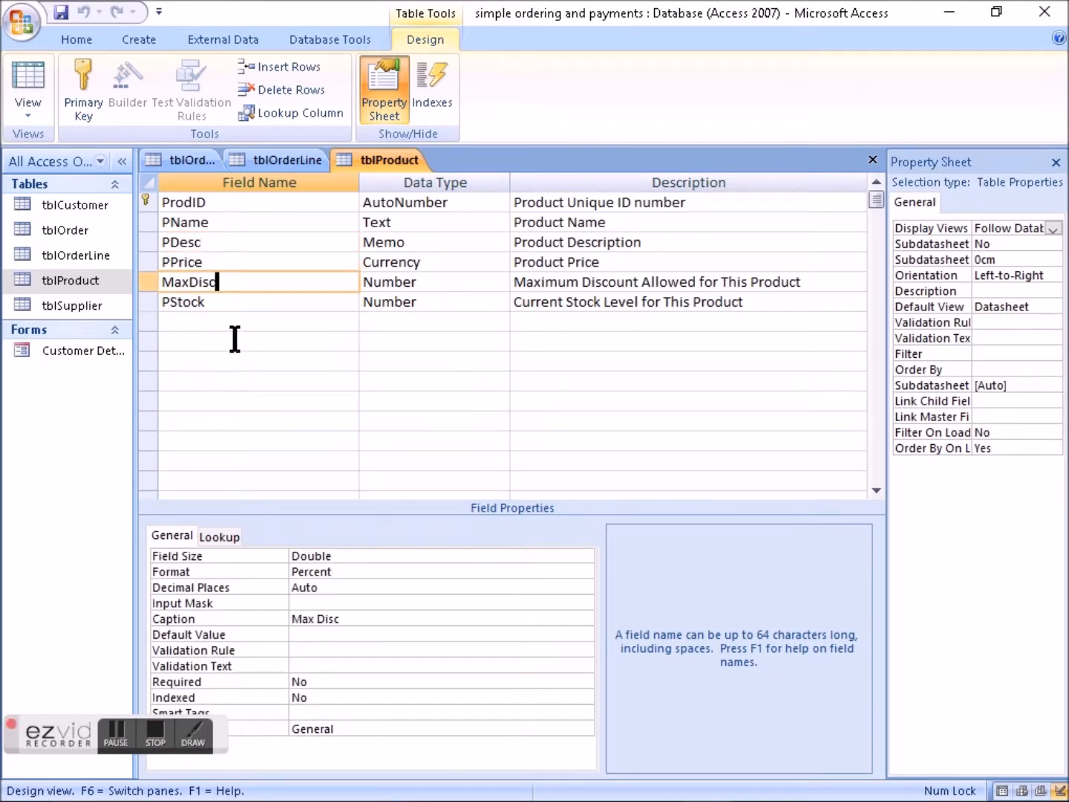
left_click(215, 303)
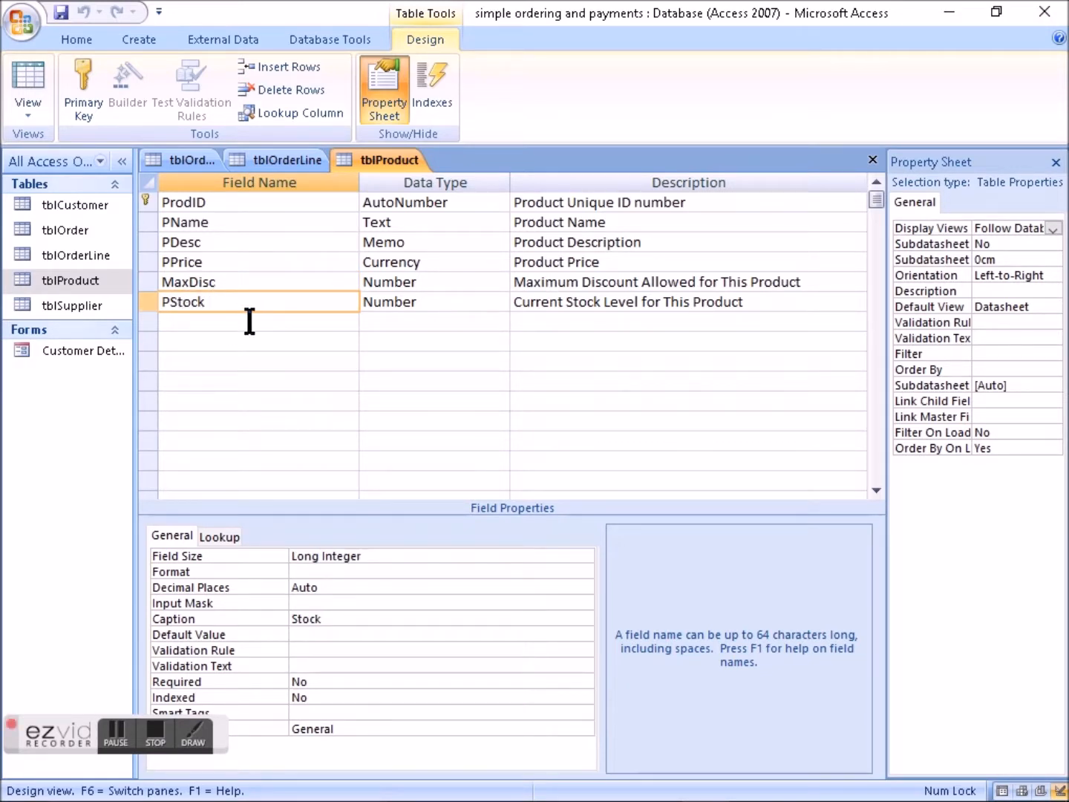
left_click(156, 302)
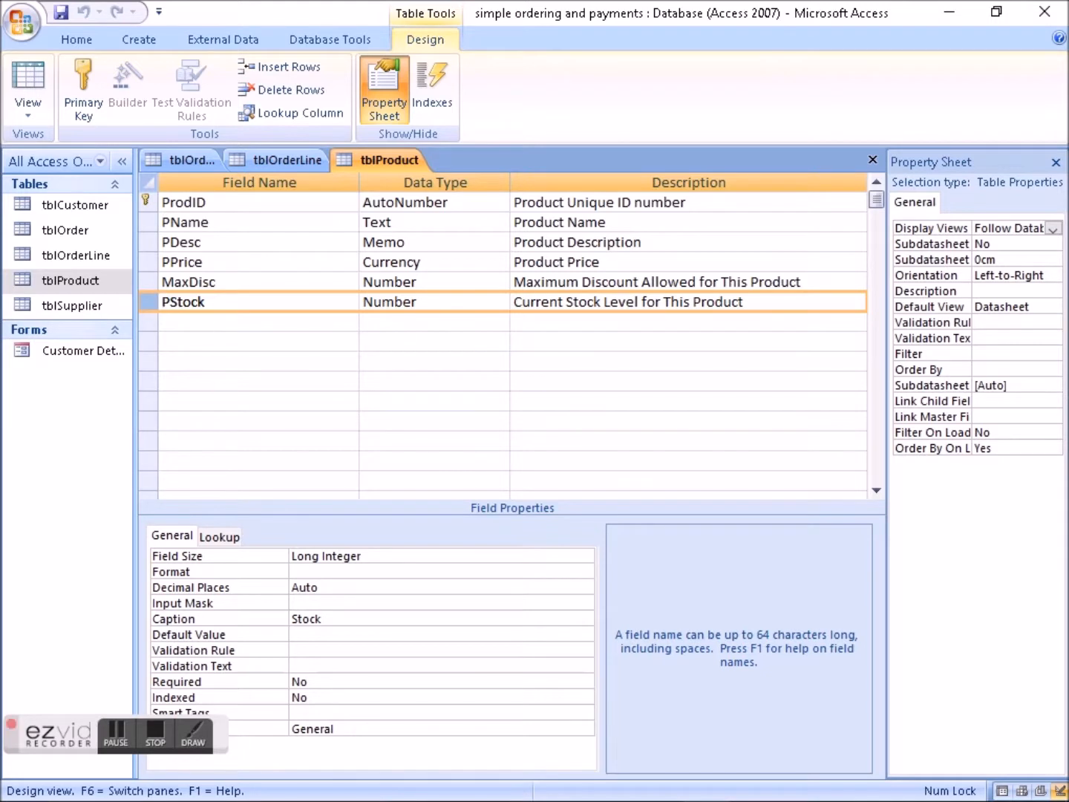
- Open the tblSupplier table in Design View and examine its SName field
left_click(92, 305)
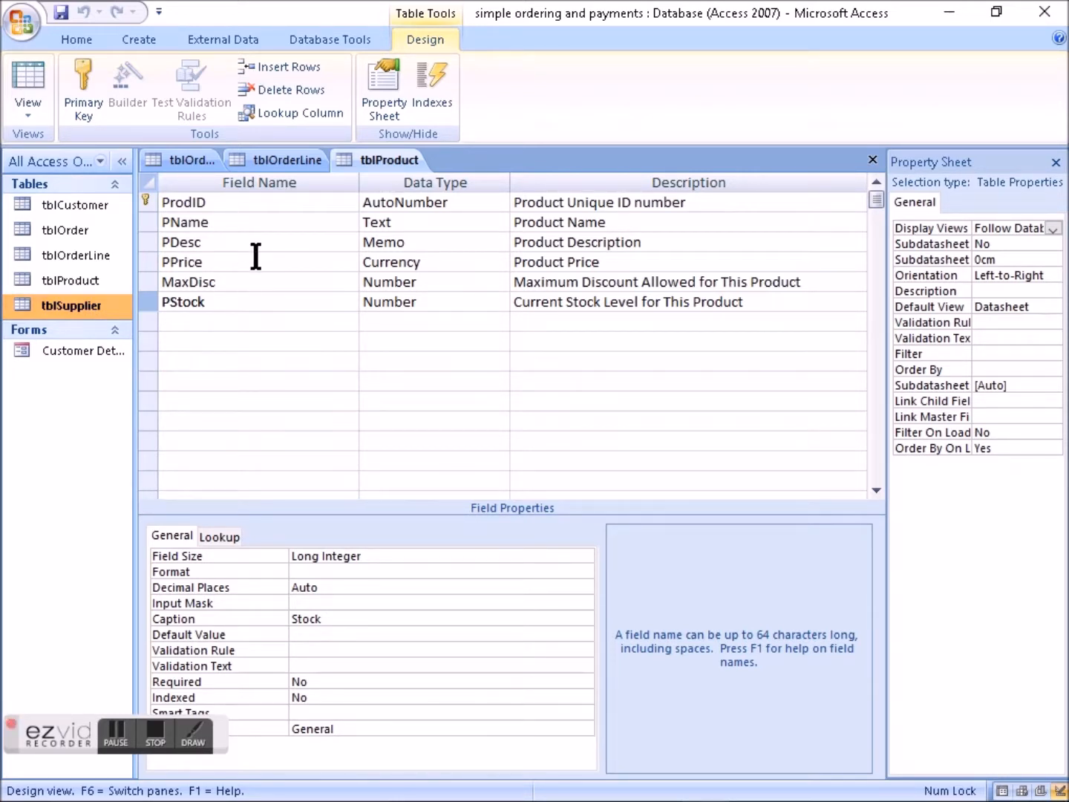
left_click(229, 224)
left_click(229, 242)
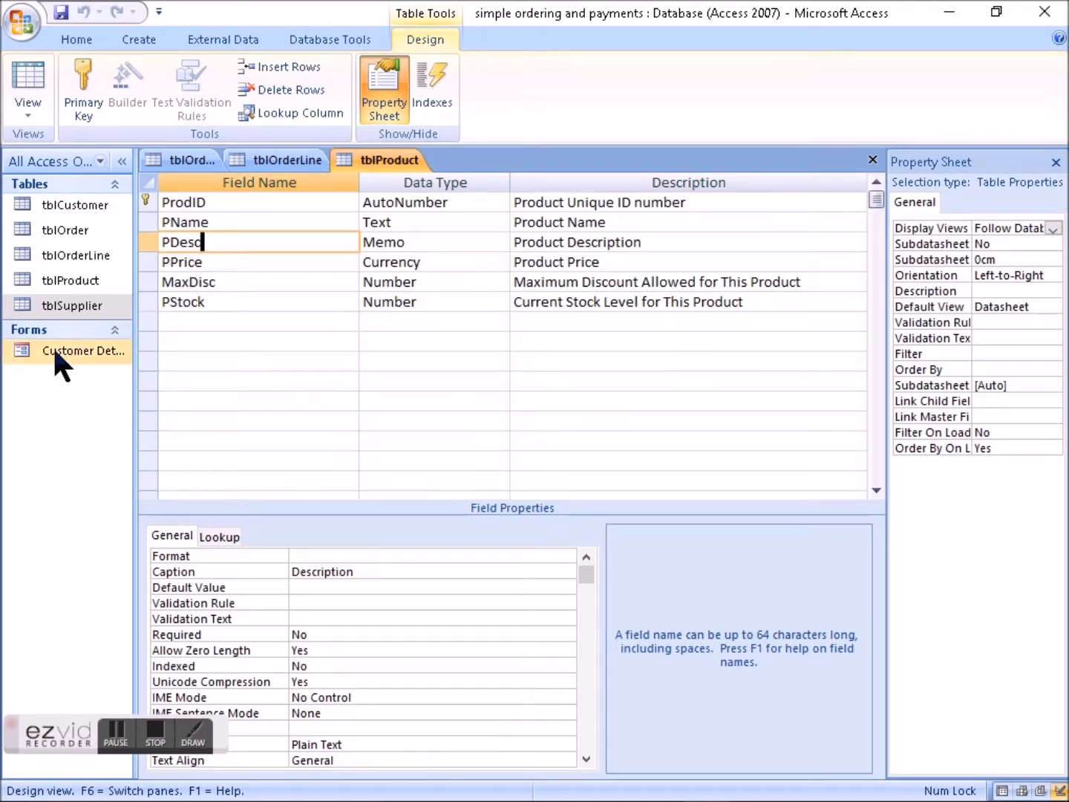
right_click(83, 304)
left_click(178, 331)
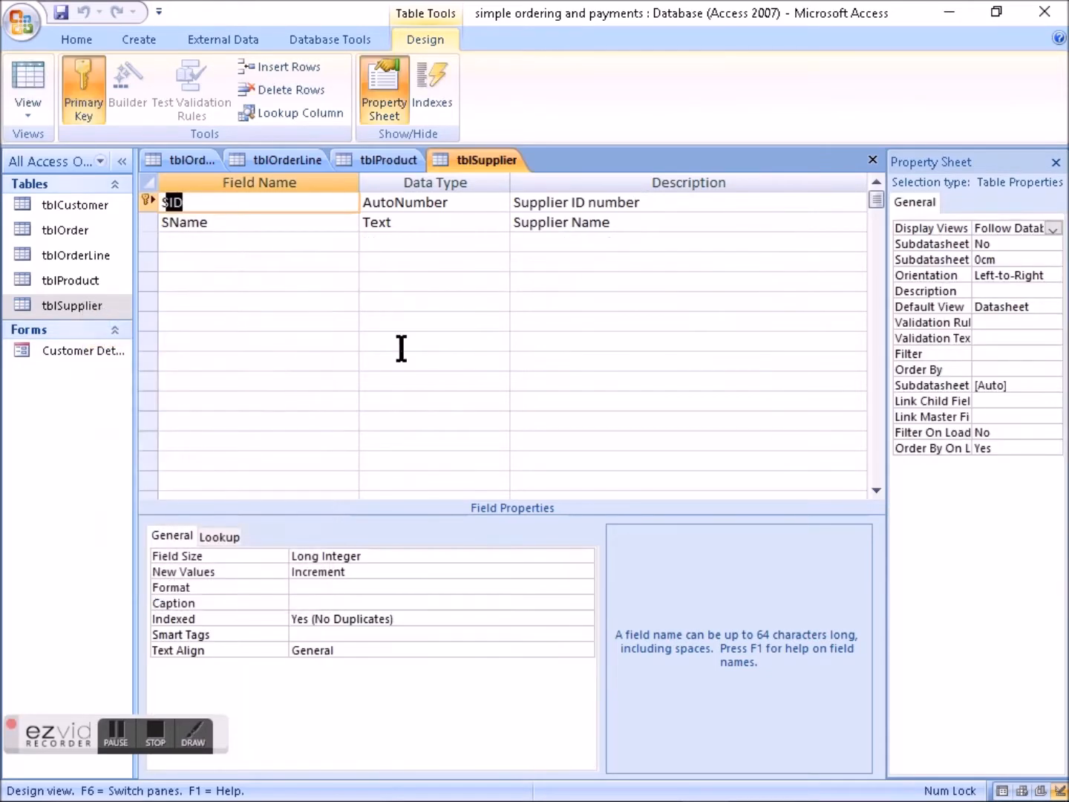
left_click(249, 240)
left_click(256, 224)
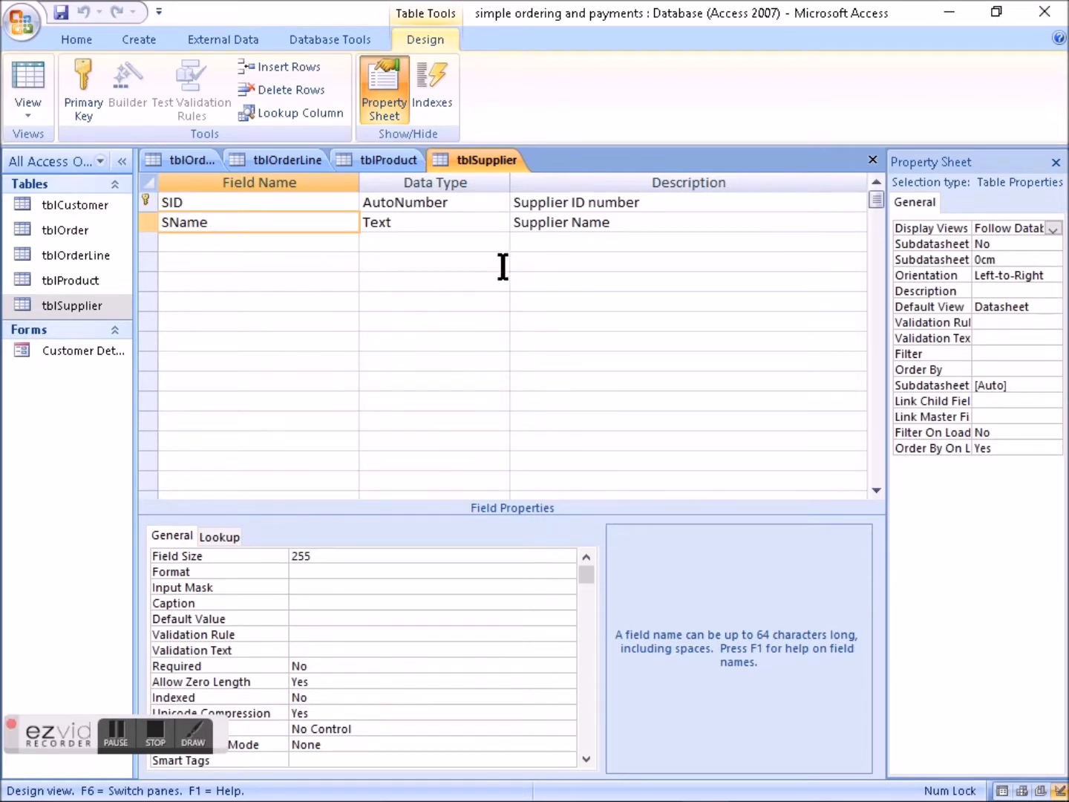
- Open the tblCustomer table in Design View
left_click(82, 205)
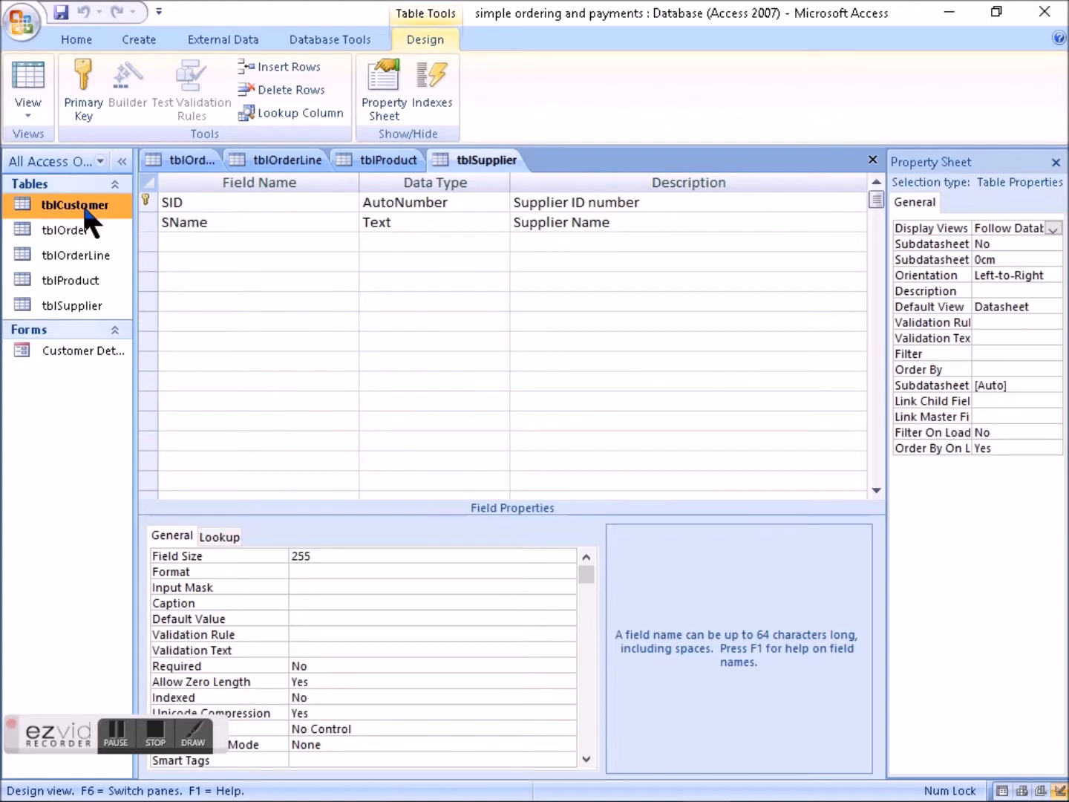
right_click(84, 205)
left_click(155, 245)
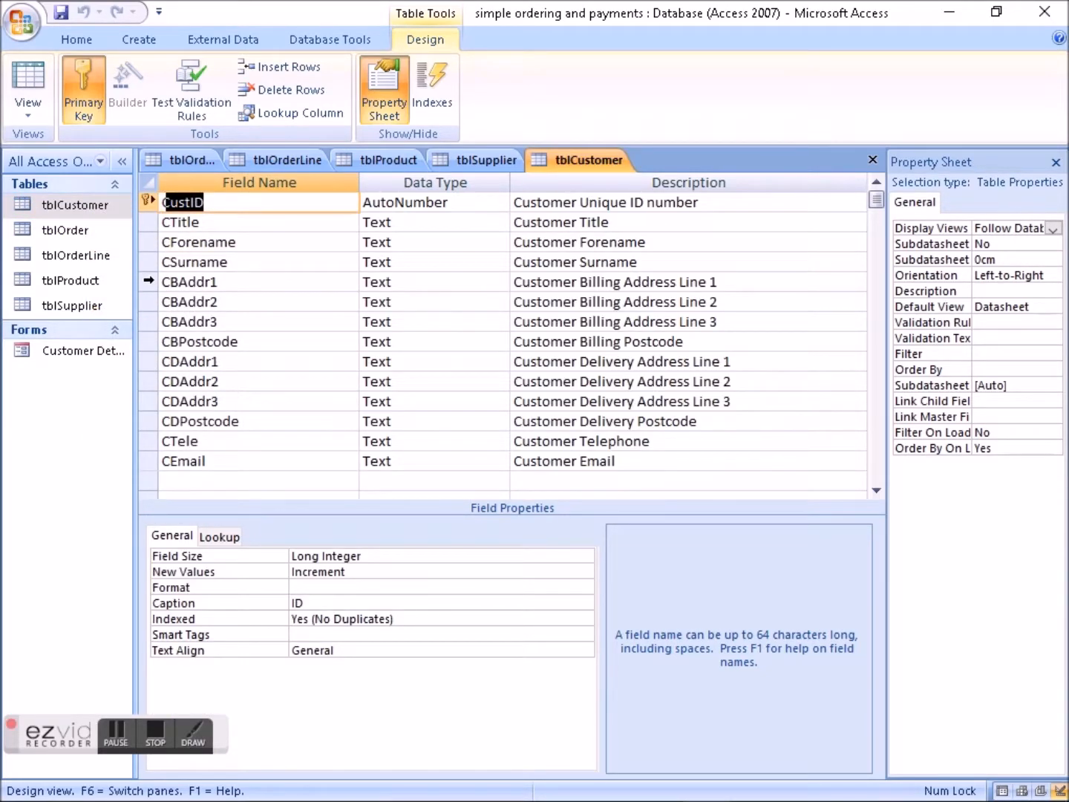
- Review the billing address fields in tblCustomer and set the CBPostcode field's Required property to Yes
left_click_drag(149, 281, 148, 342)
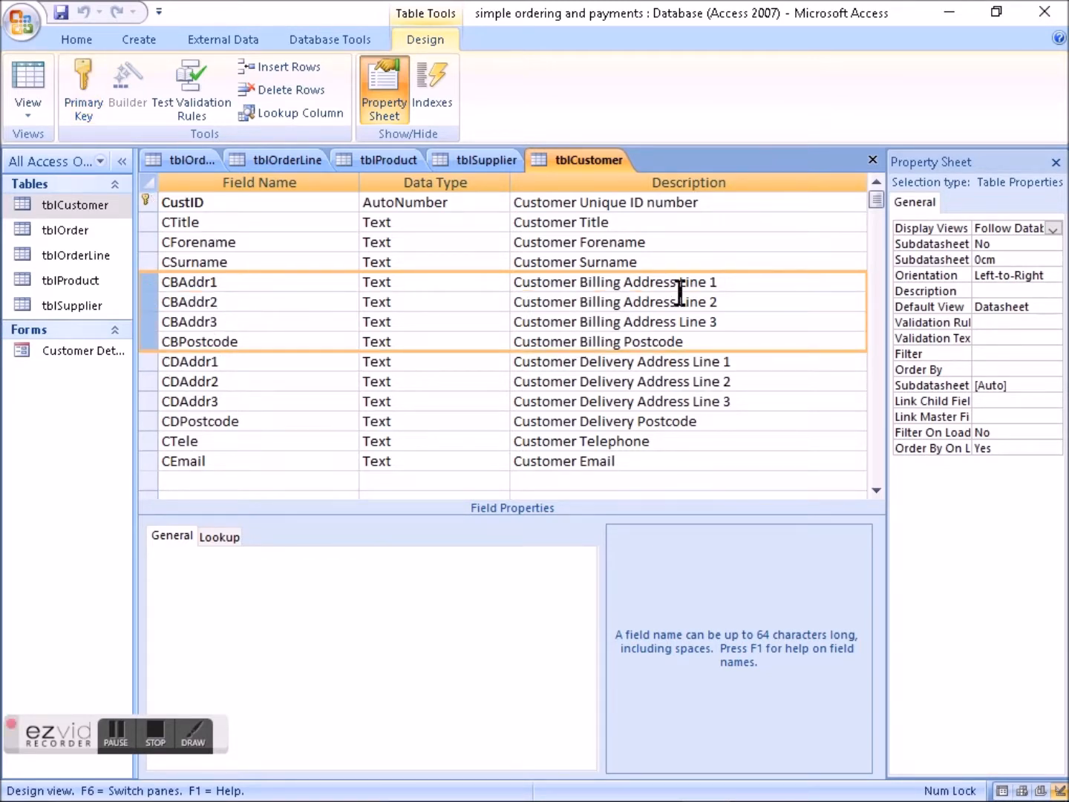
left_click(239, 284)
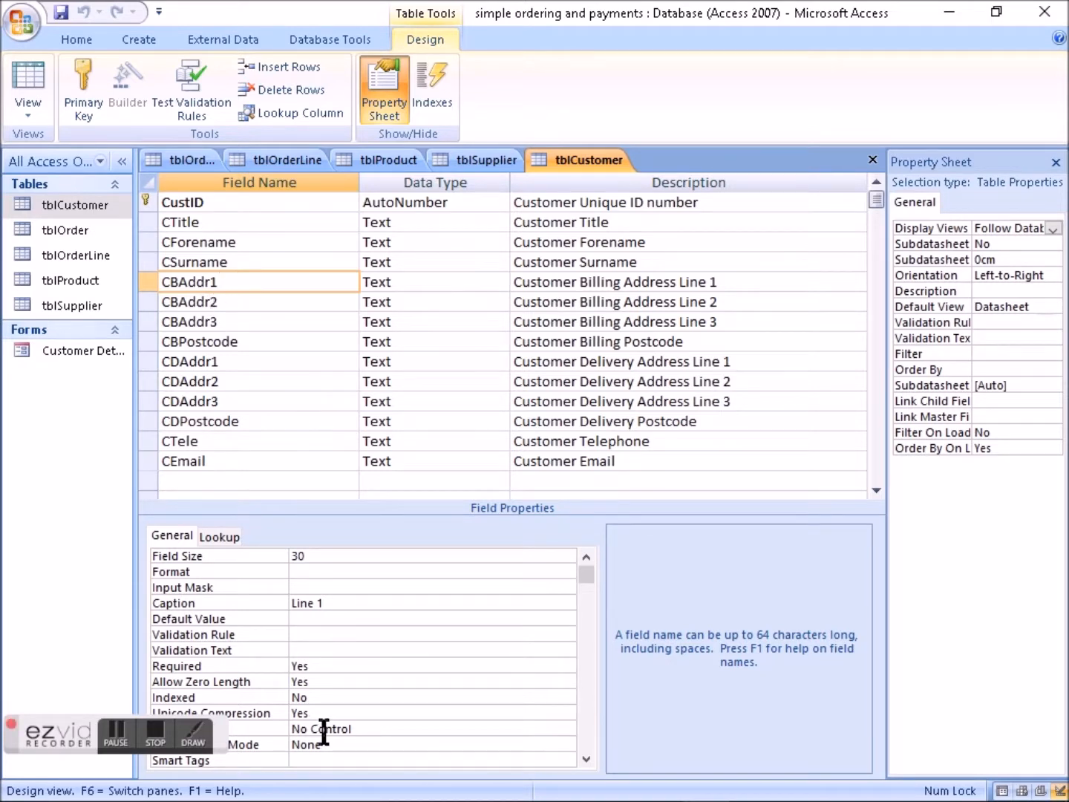
left_click(245, 338)
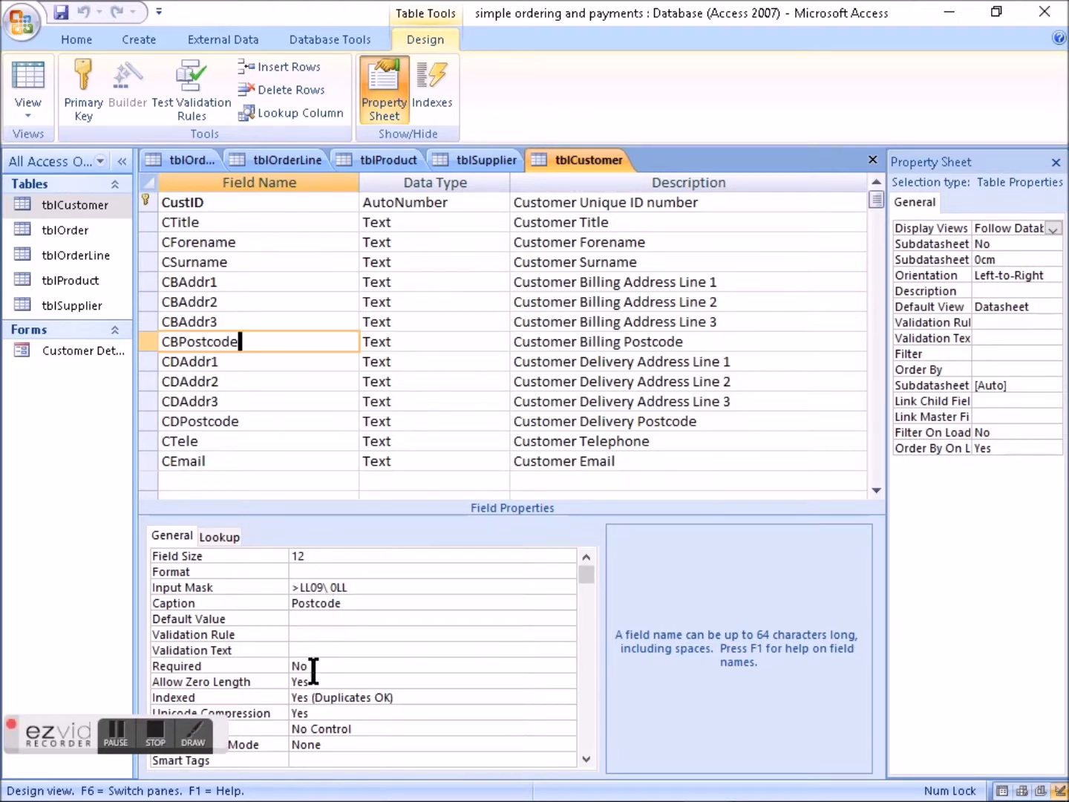
left_click(448, 667)
left_click(567, 665)
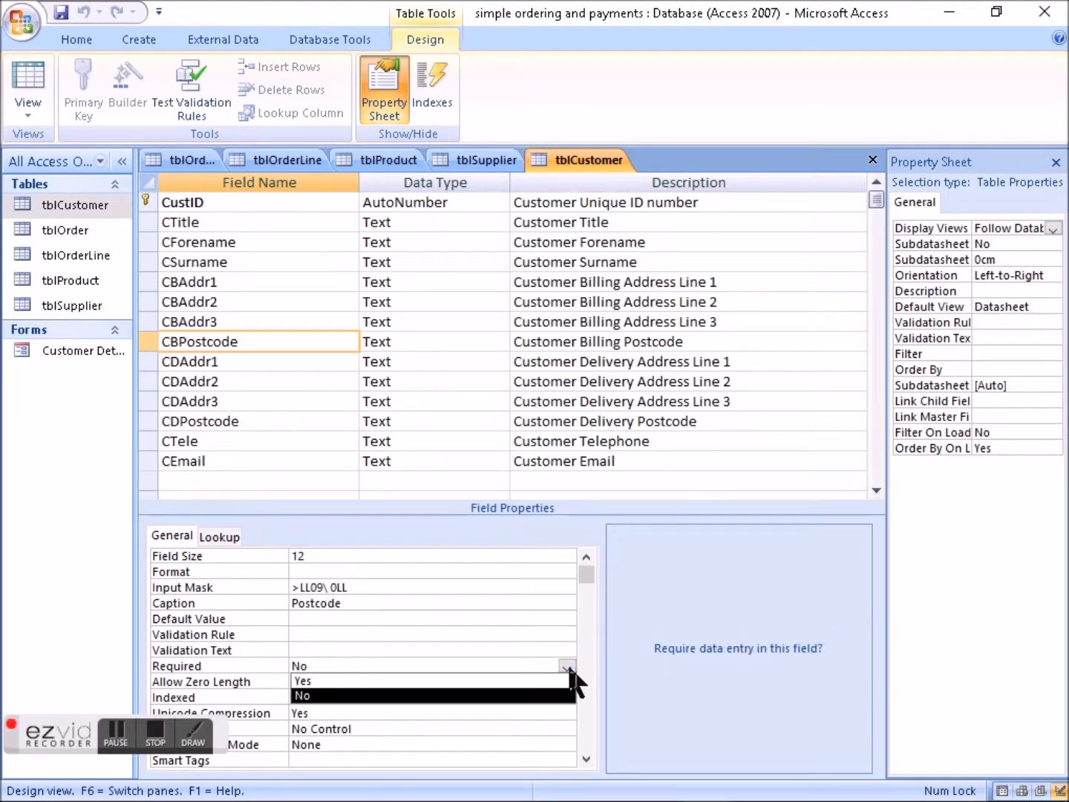
left_click(412, 681)
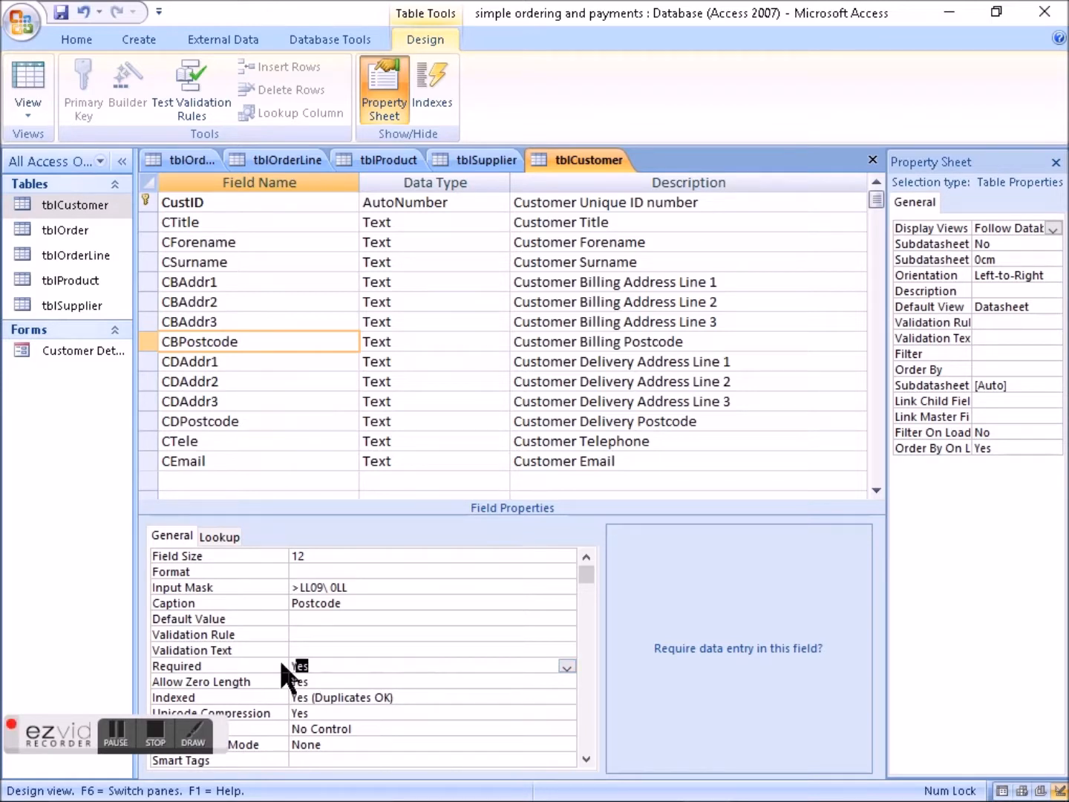
left_click(151, 284)
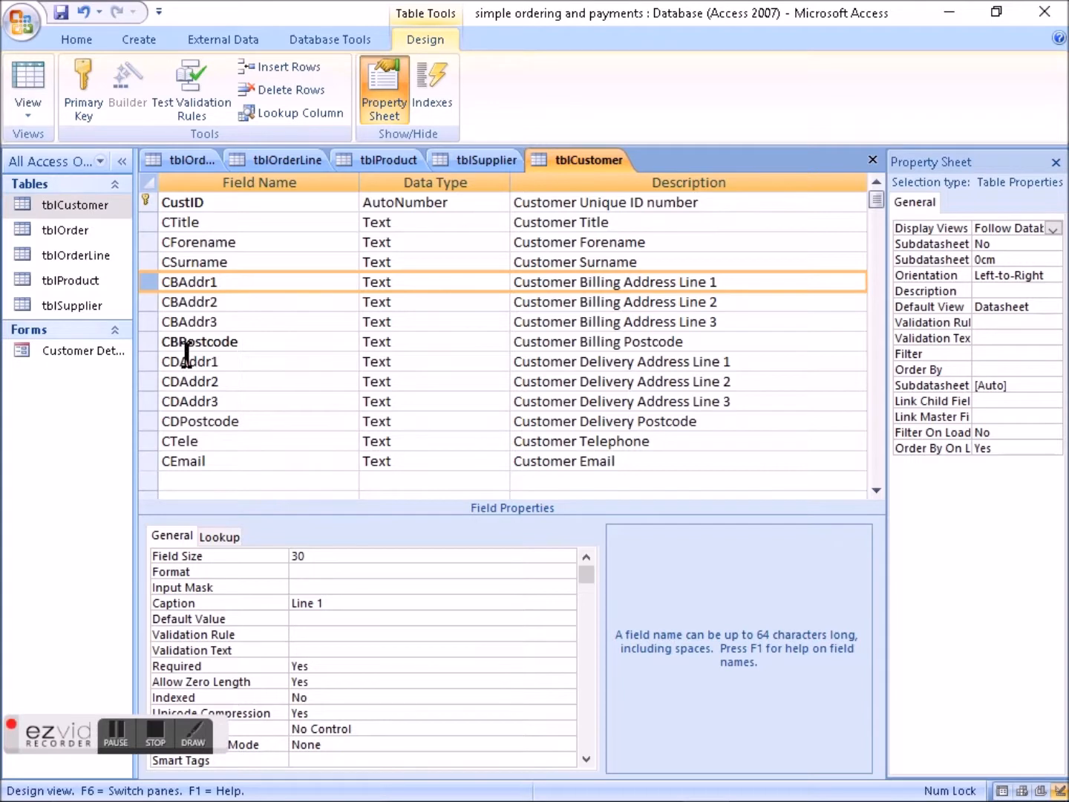
left_click(151, 342, "shift")
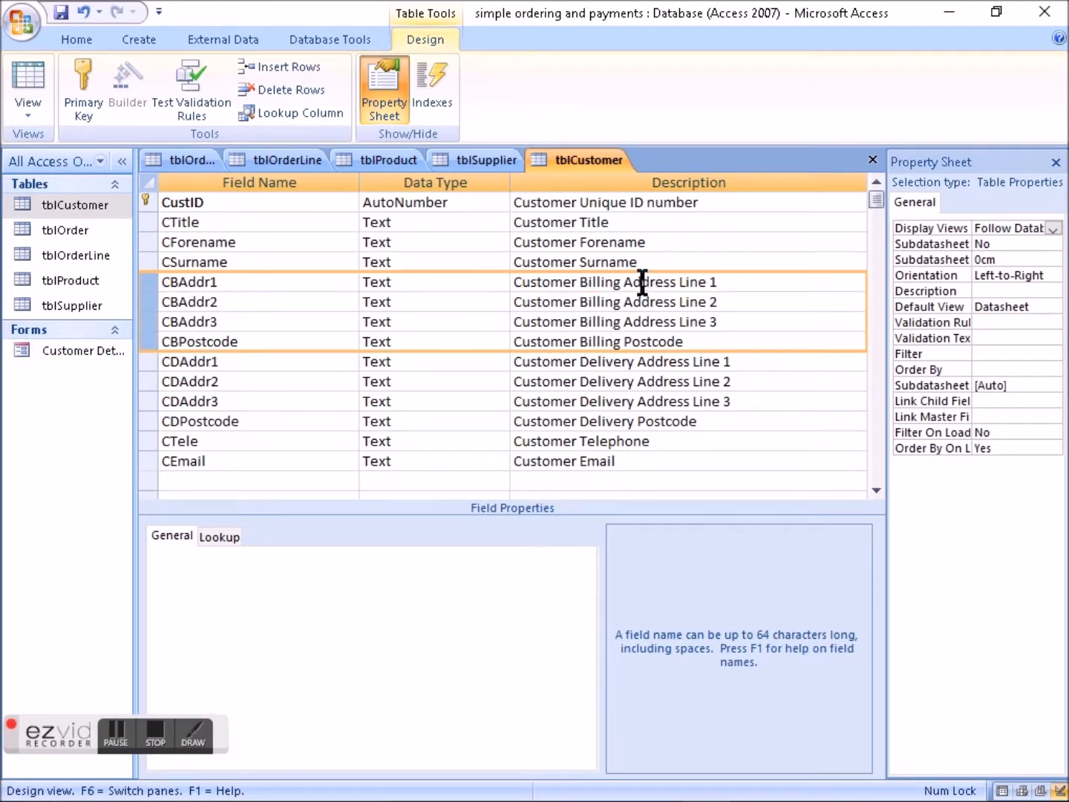
left_click(148, 285)
right_click(149, 286)
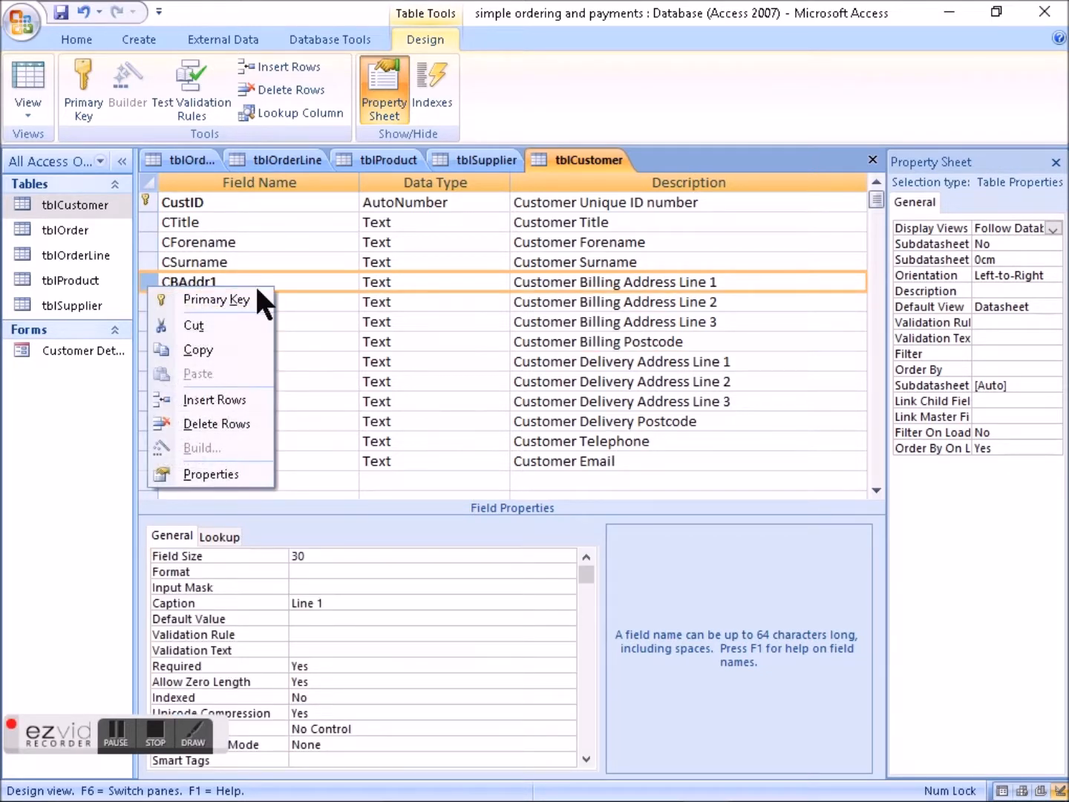
left_click(430, 336)
left_click(151, 289)
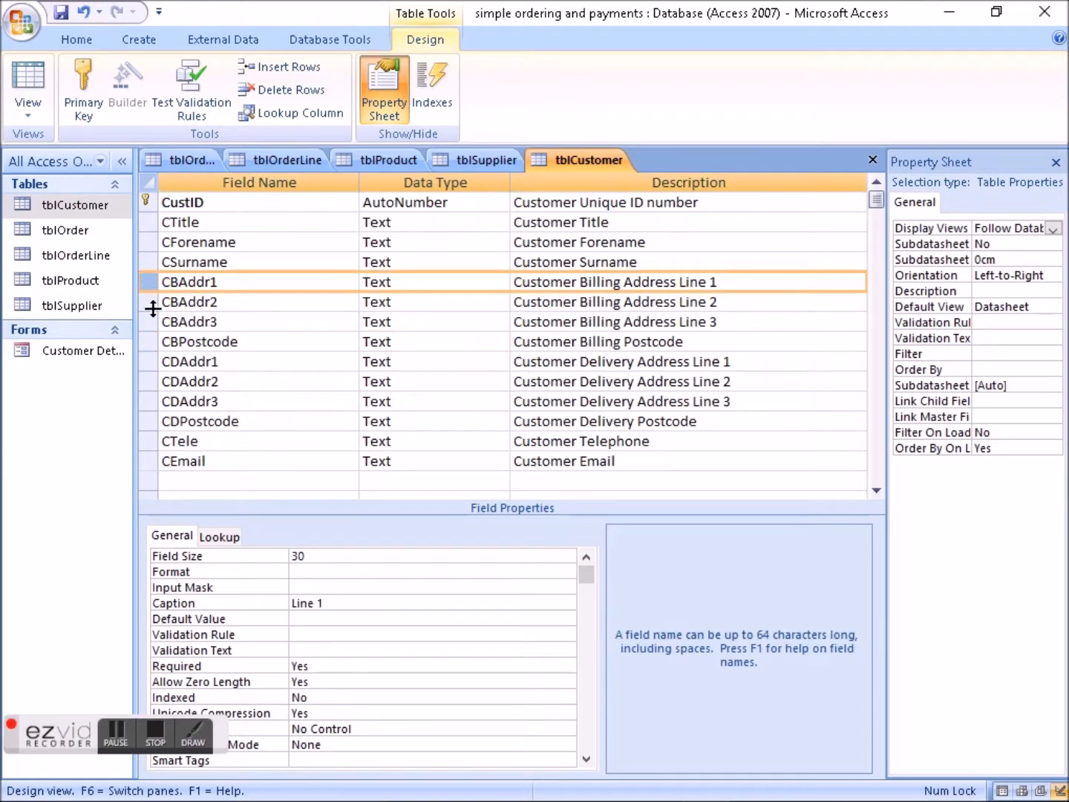
left_click(145, 341, "shift")
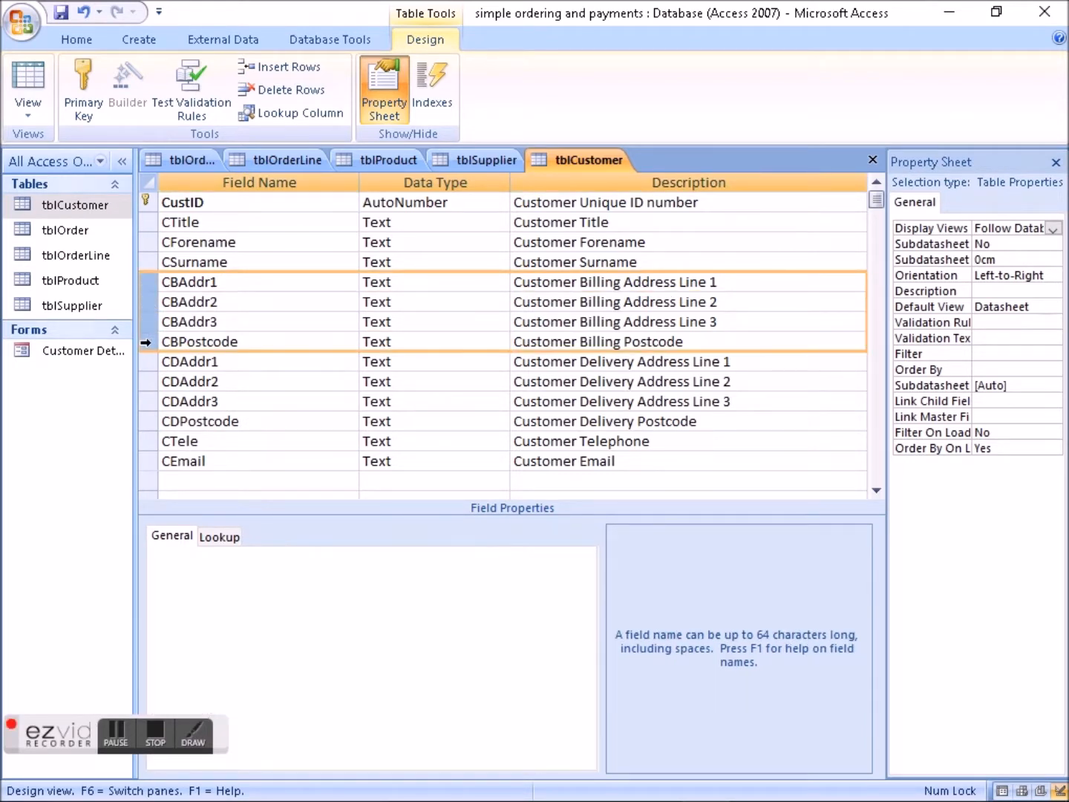
left_click(145, 343)
right_click(146, 343)
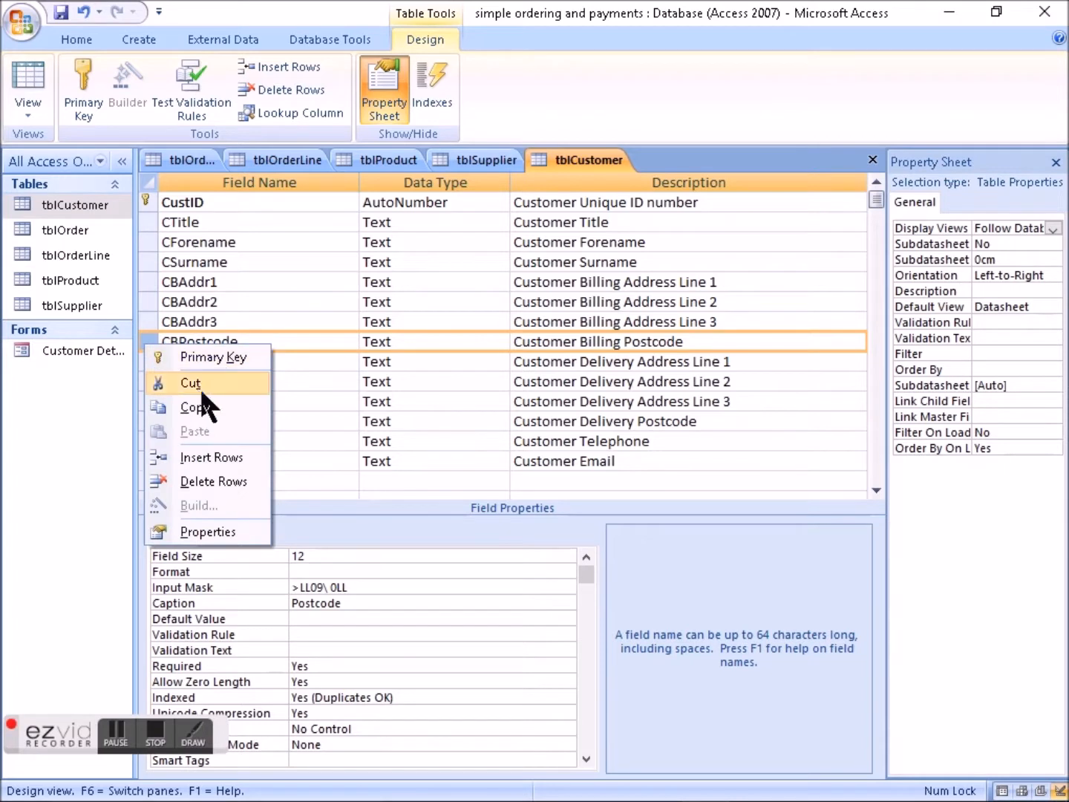
- Copy the four billing address fields CBAddr1 to CBPostcode from tblCustomer into the first empty row below SName in tblSupplier
left_click(146, 282)
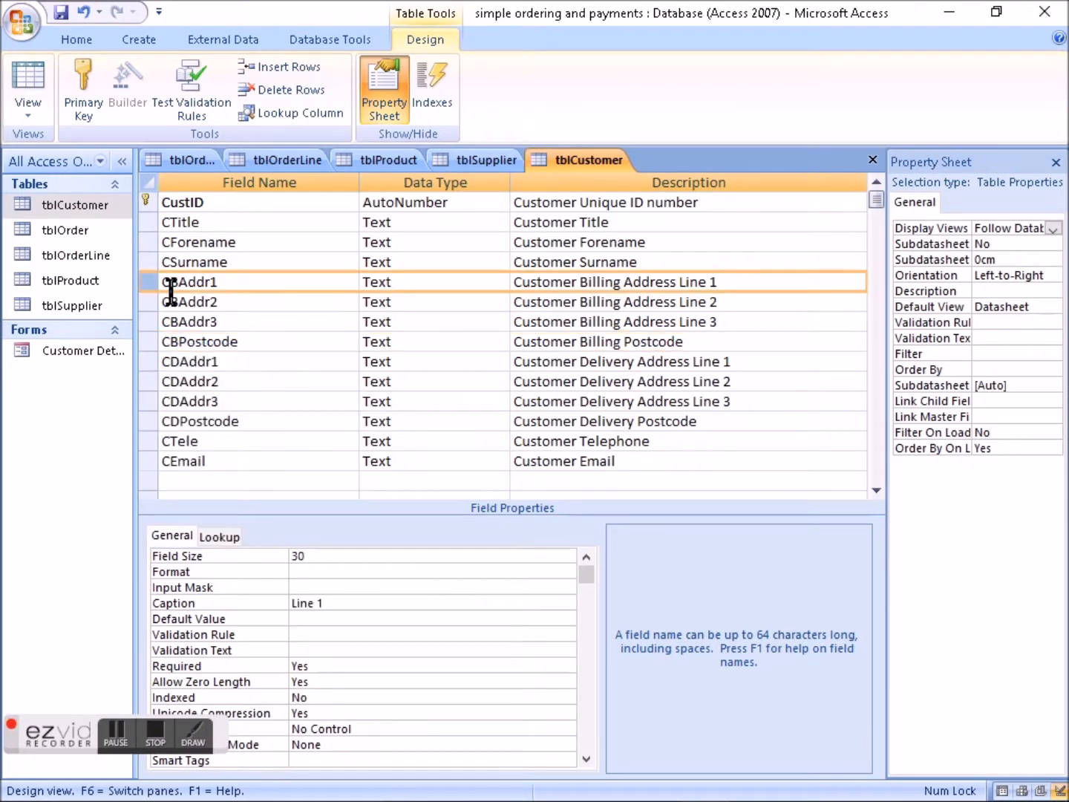
key("shift+Down")
key("shift+Down")
key("shift+Down")
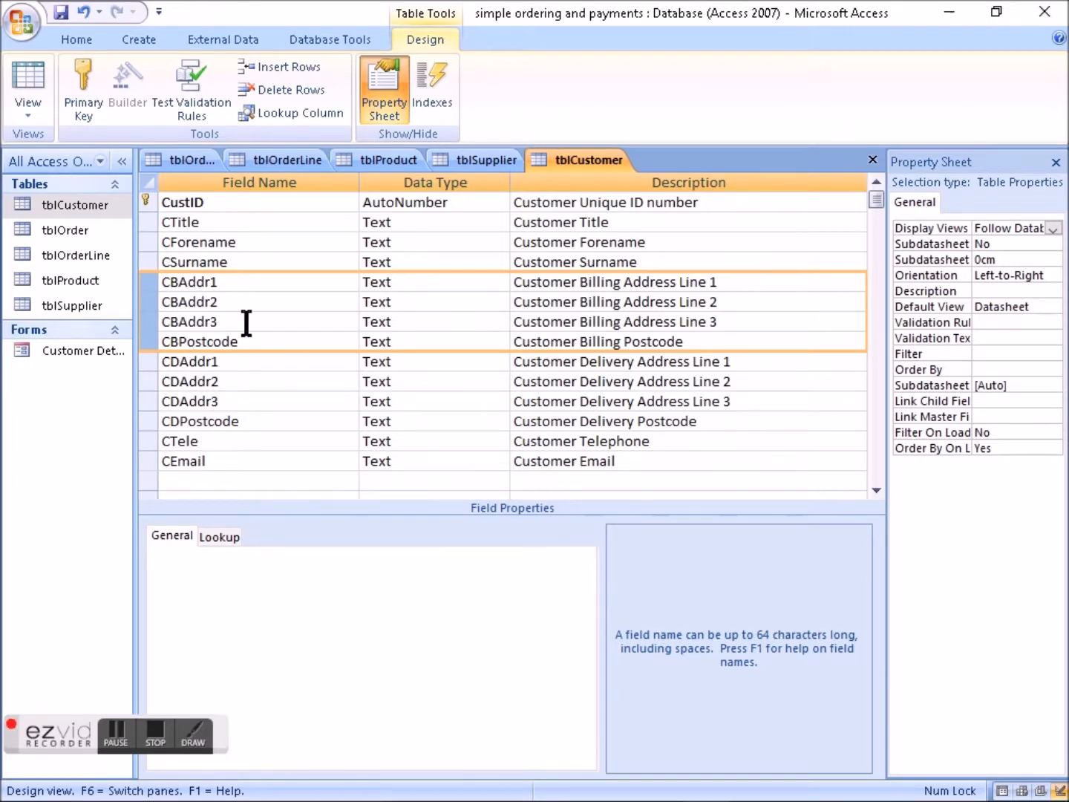
left_click(471, 161)
left_click(187, 242)
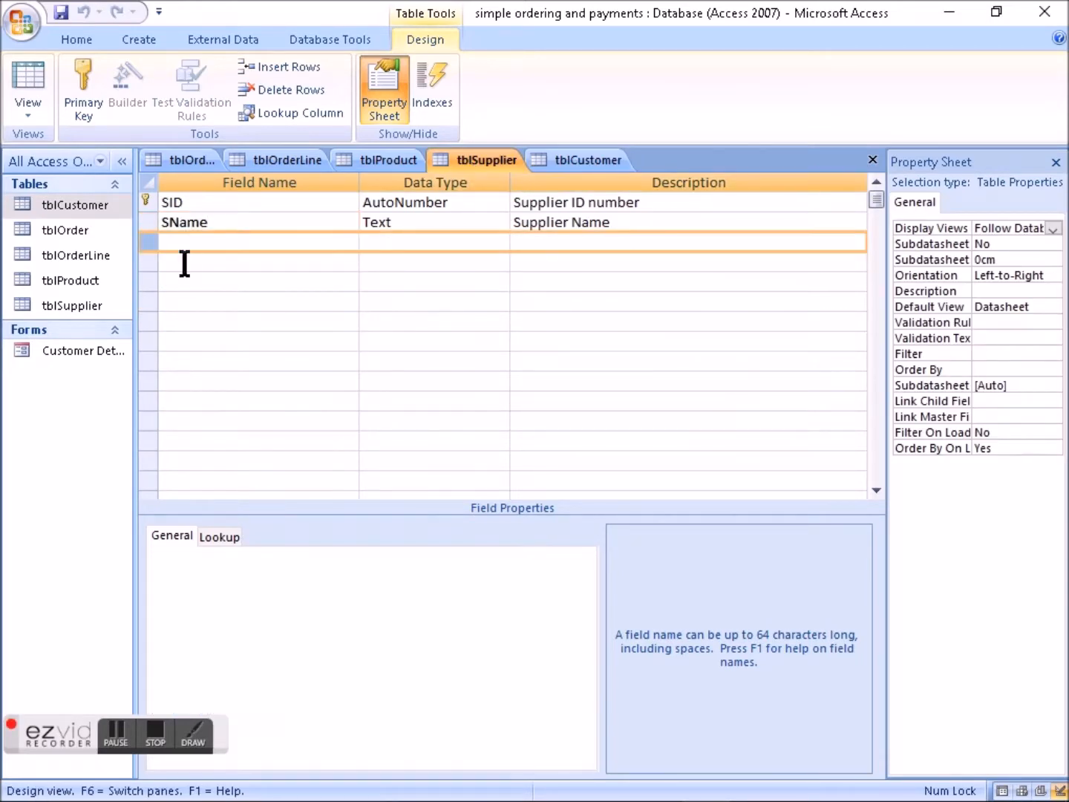
key("ctrl+v")
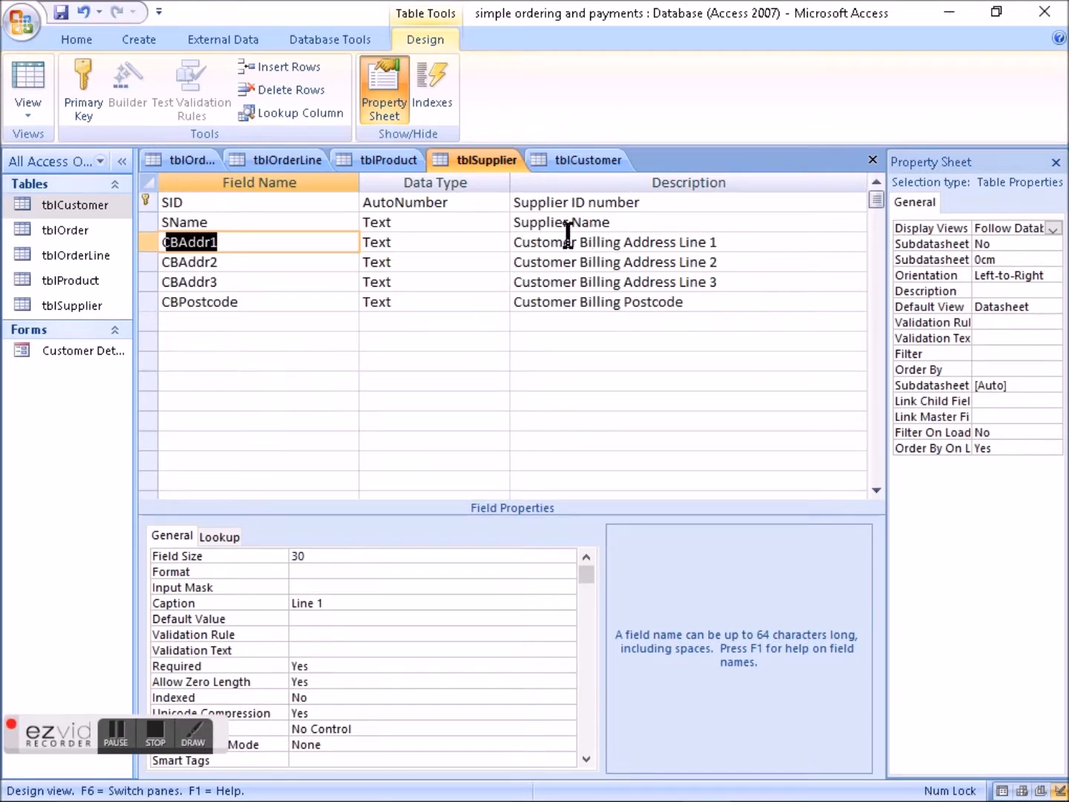
- Set the CBAddr1 field's description in tblSupplier to "Supplier Address Line 1" and rename the field SAddr1
double_click(536, 221)
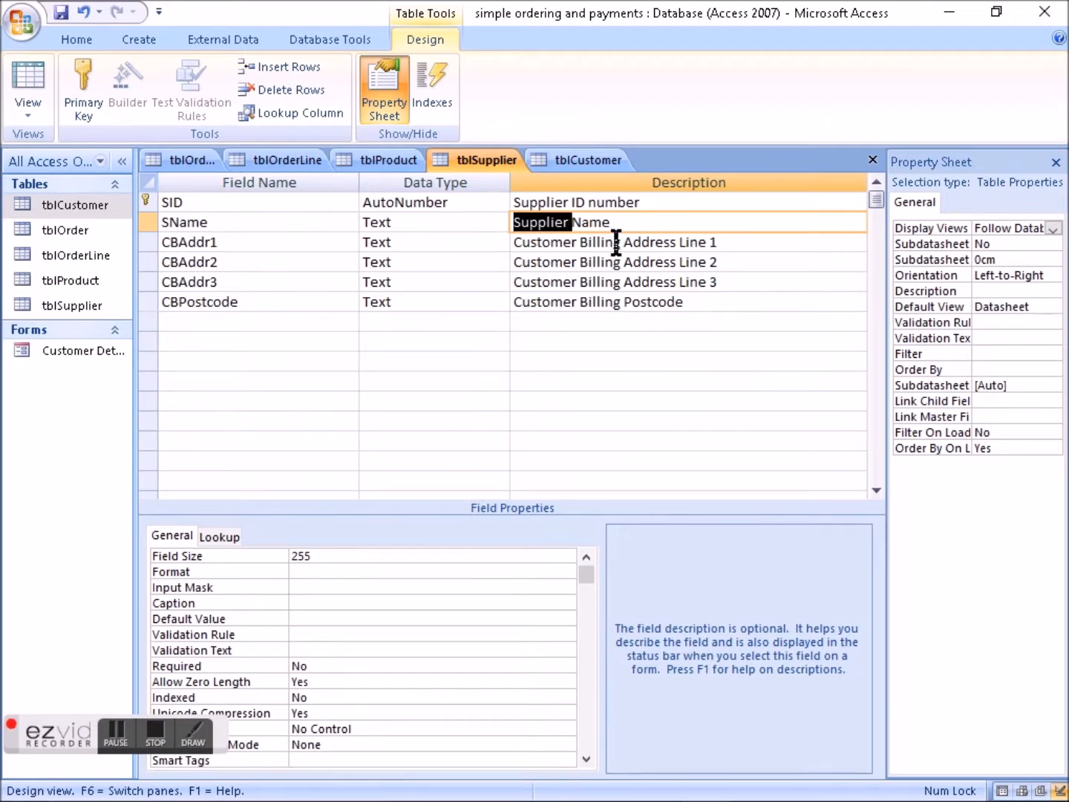
left_click_drag(619, 242, 509, 243)
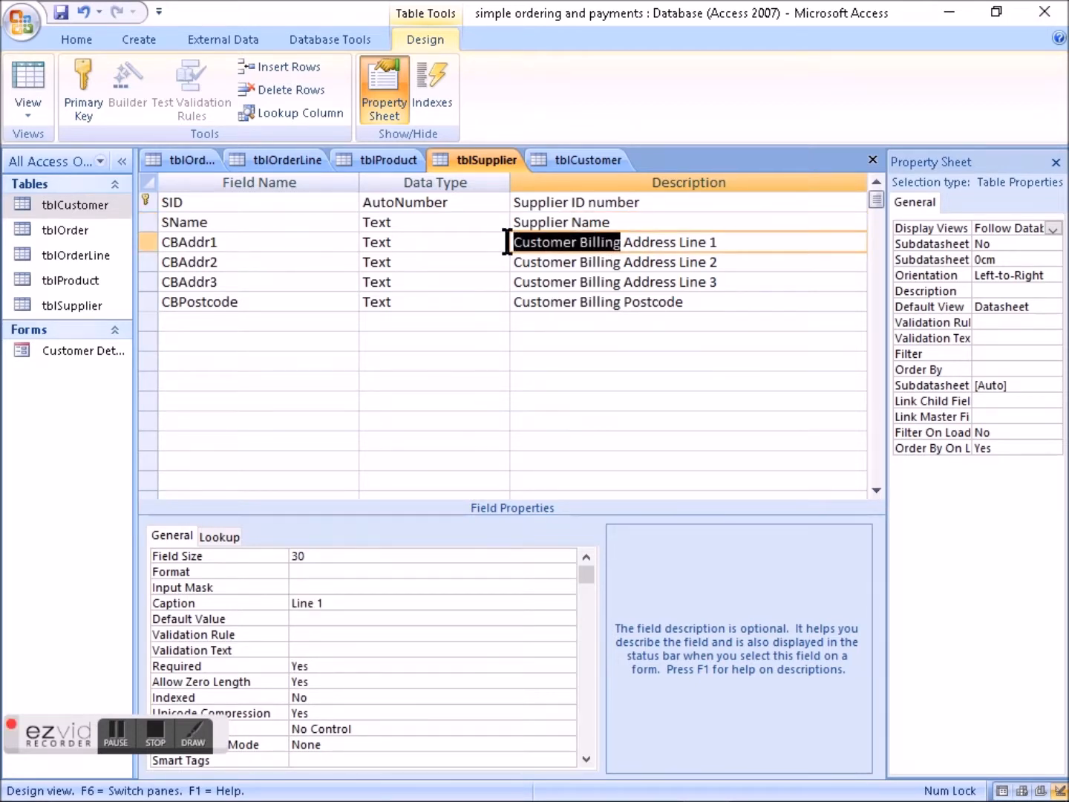
type("Supplier")
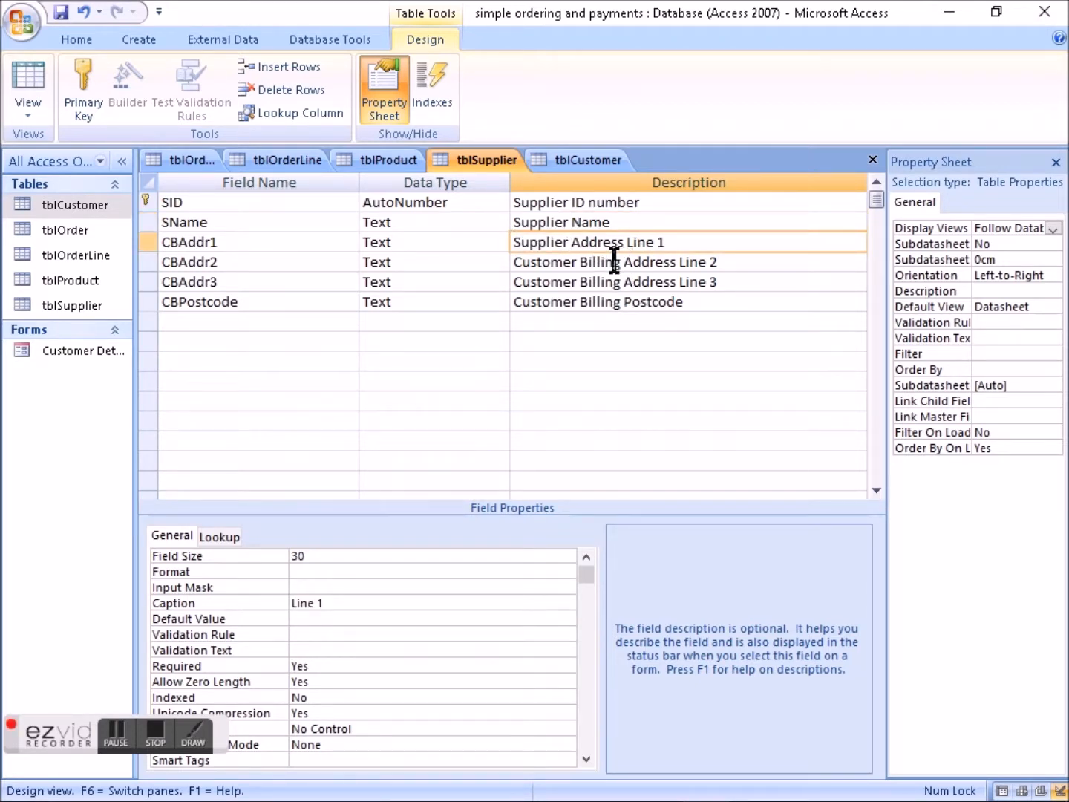
left_click(180, 242)
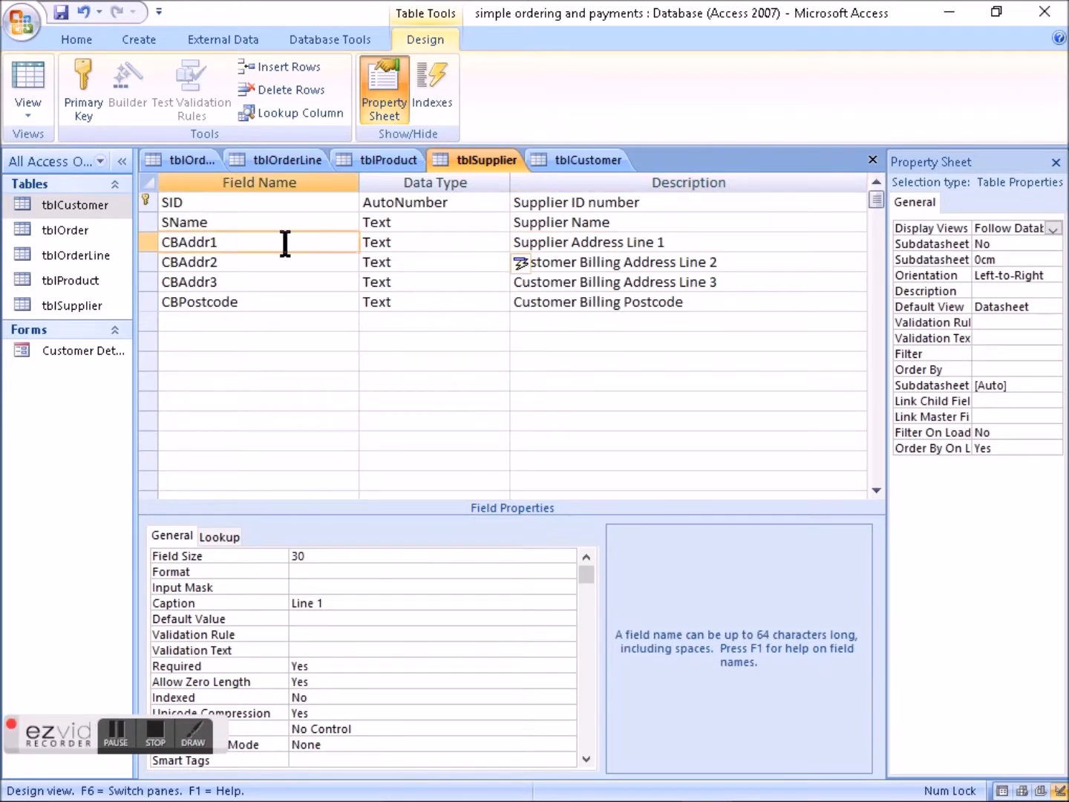
key("BackSpace")
key("BackSpace")
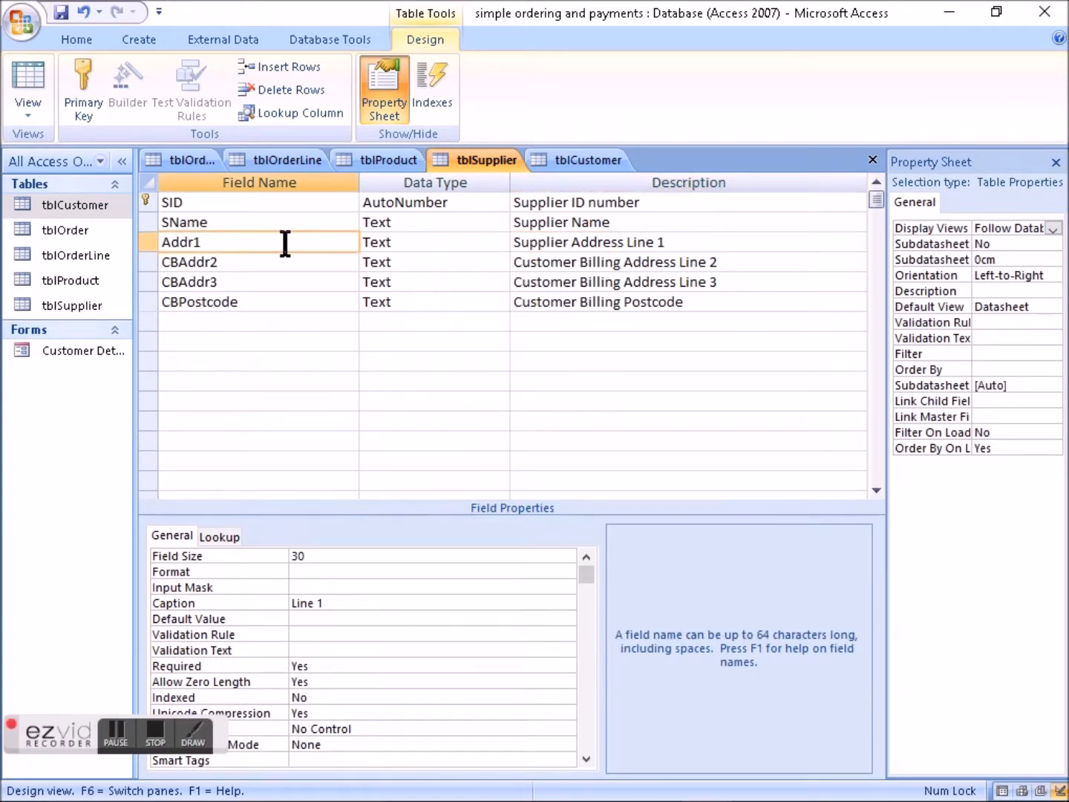
type("S")
- Rename the CBAddr2 field in tblSupplier to SAddr2
key("Down")
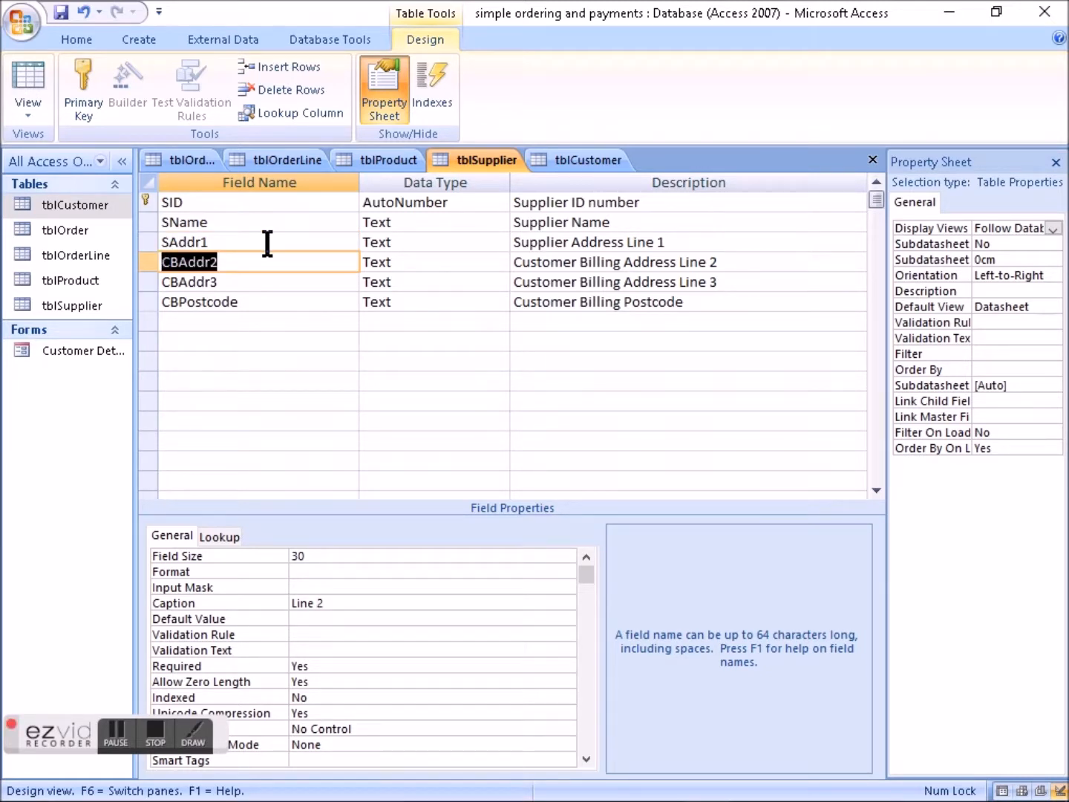
key("F2")
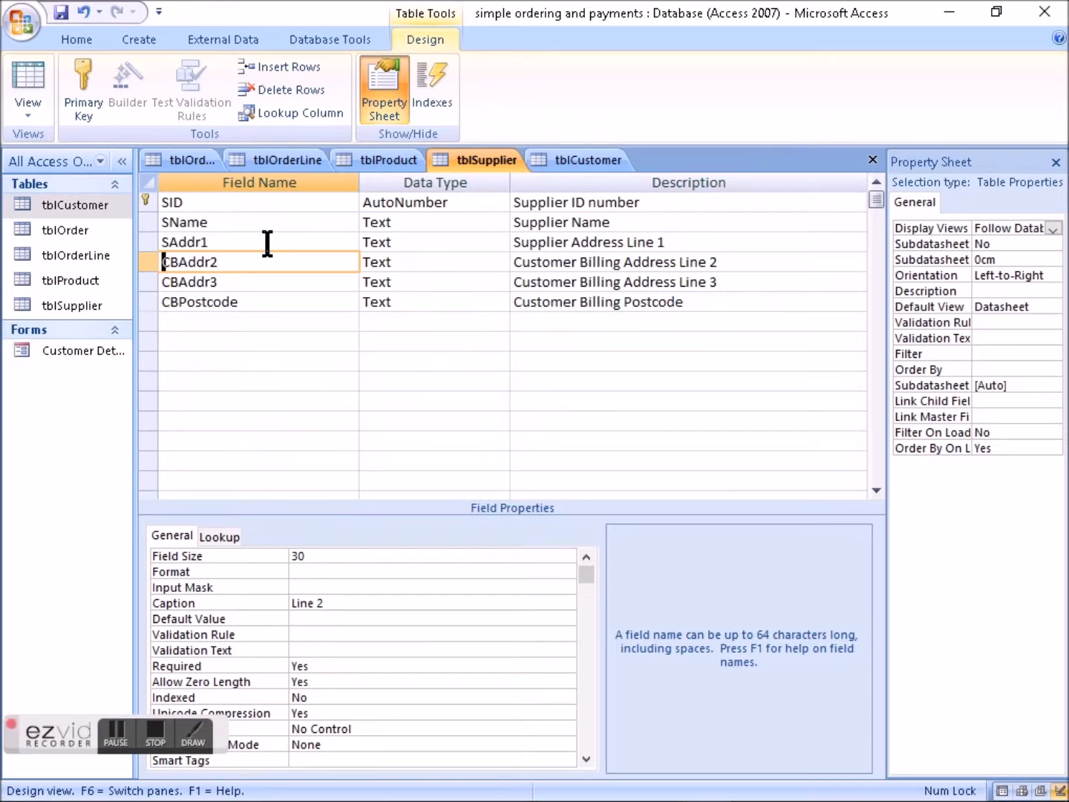
key("BackSpace")
key("BackSpace")
type("S")
- Rename the CBAddr3 field in tblSupplier to SAddr3
key("Down")
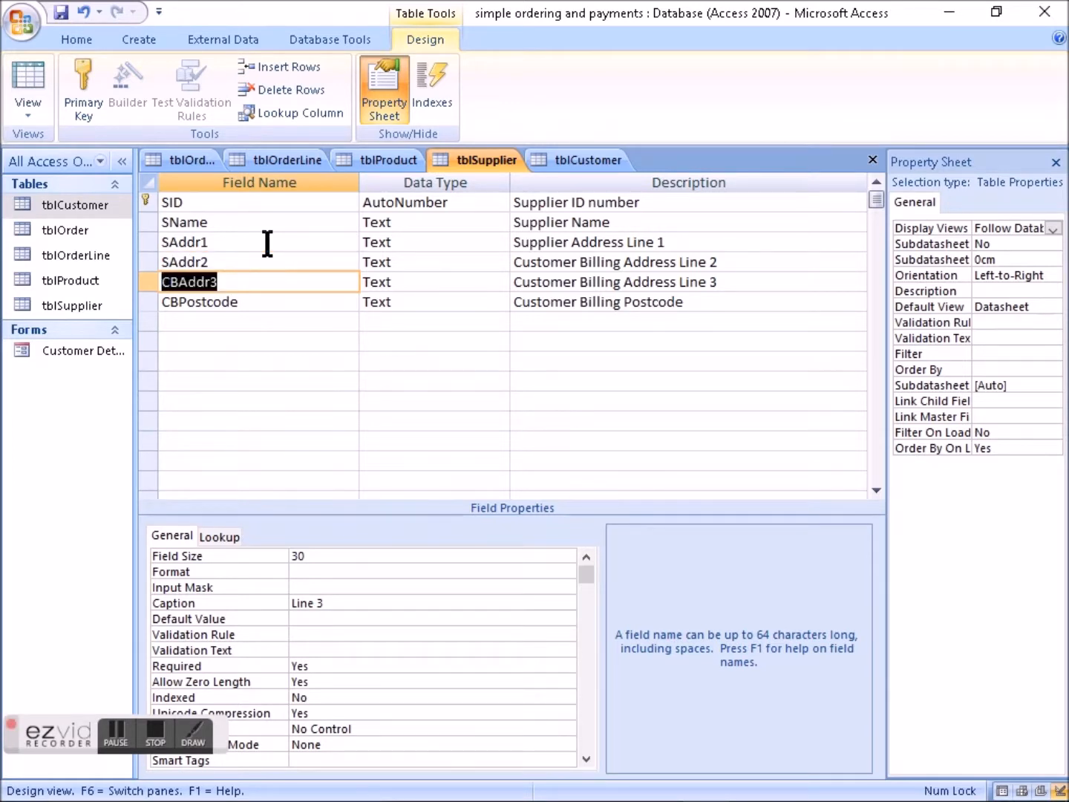
key("F2")
key("Home")
key("shift+Tab")
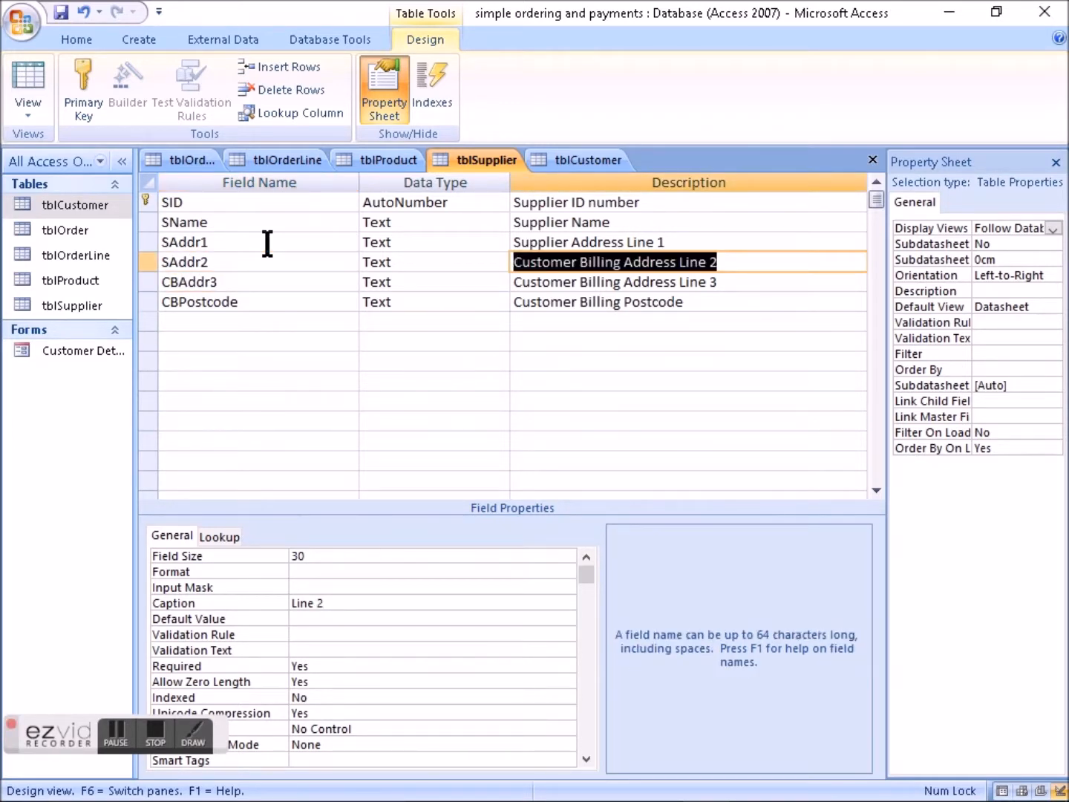
key("Tab")
key("F2")
key("Home")
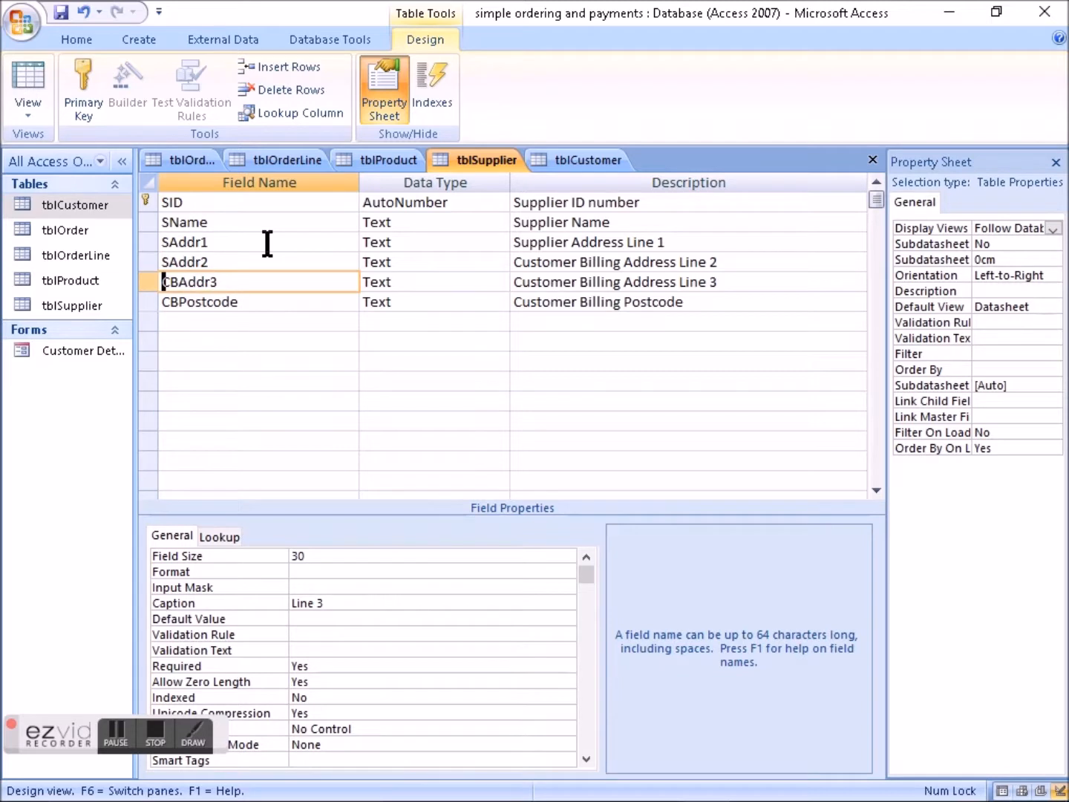
key("Delete")
key("Delete")
type("s")
key("BackSpace")
type("S")
- Rename the CBPostcode field in tblSupplier to SPostcode
key("Down")
key("F2")
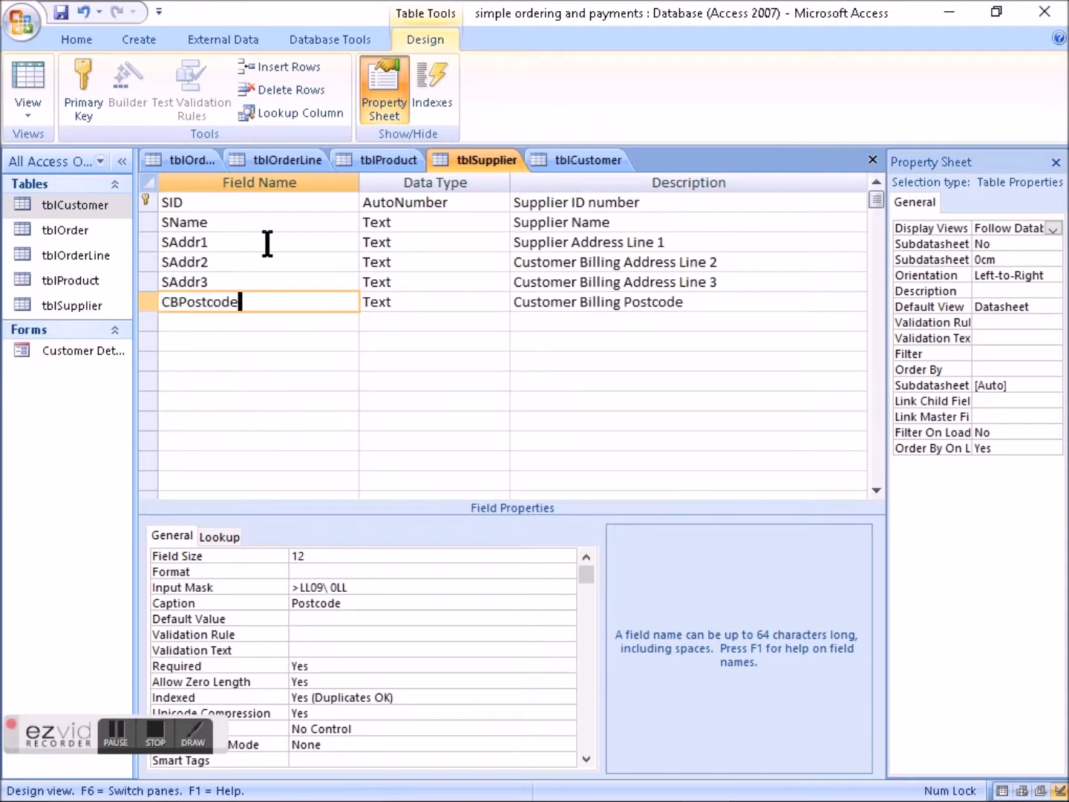
key("Delete")
key("Delete")
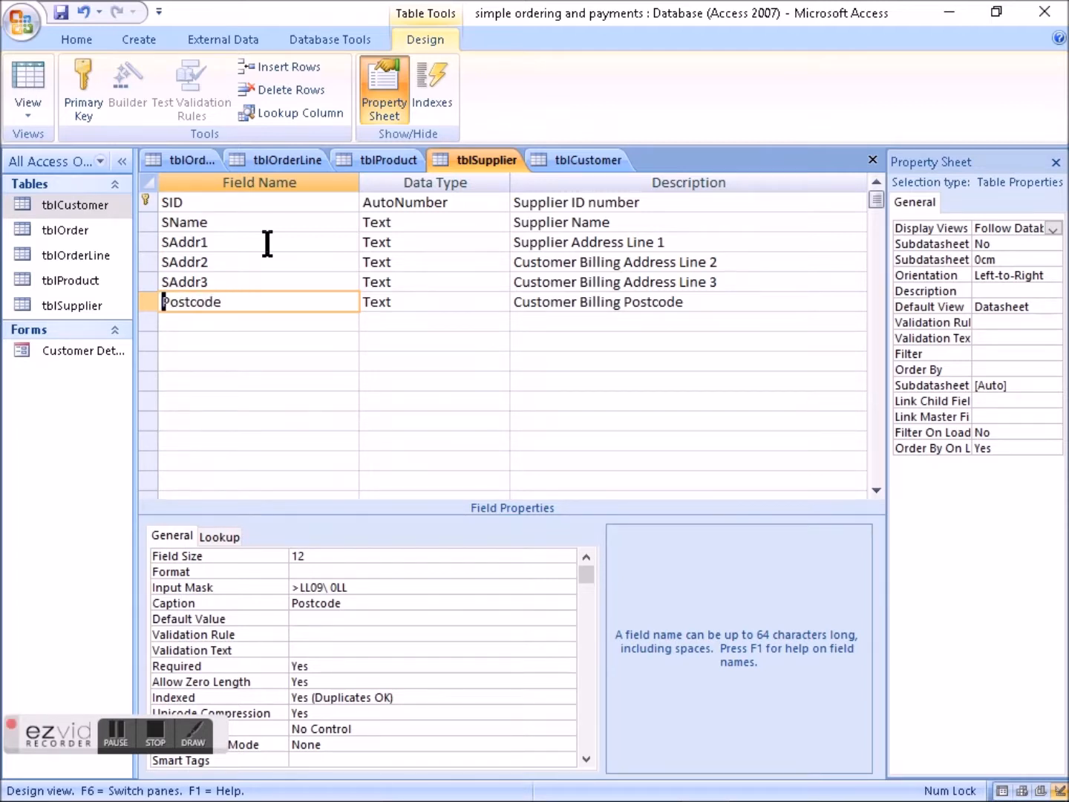
type("S")
- Replace "Customer Billing" with "Supplier" in the descriptions of the SAddr2, SAddr3 and SPostcode fields
left_click(627, 261)
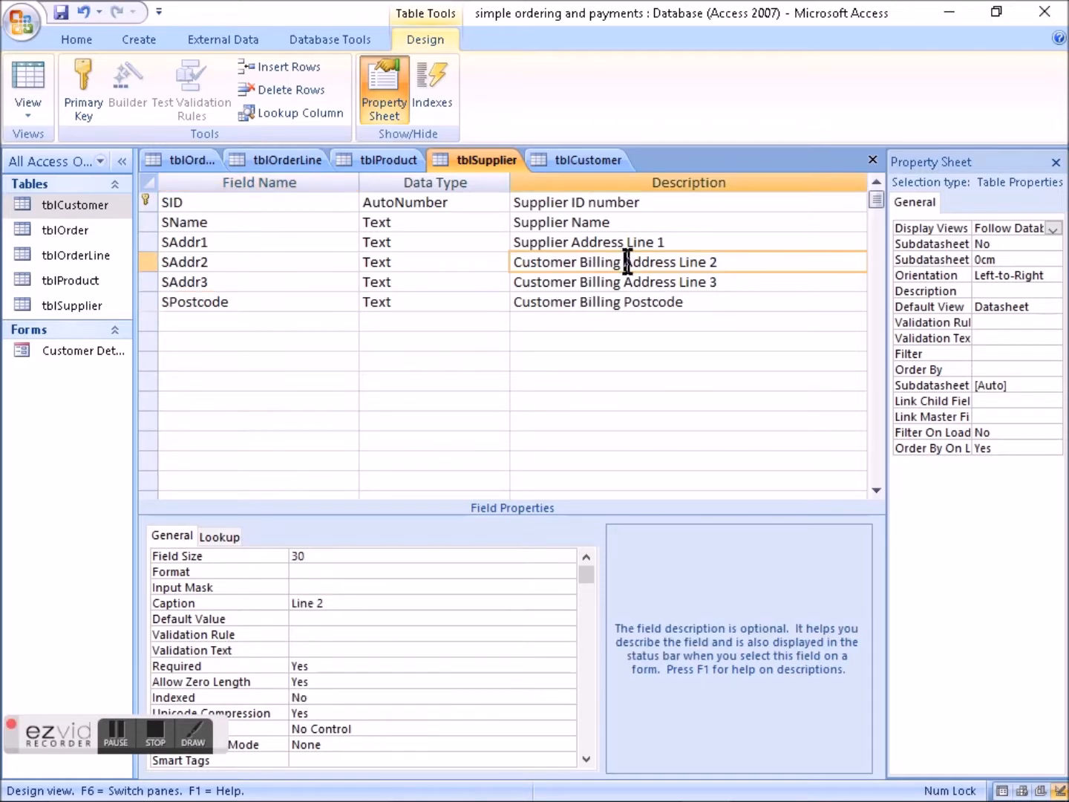
left_click_drag(622, 262, 504, 264)
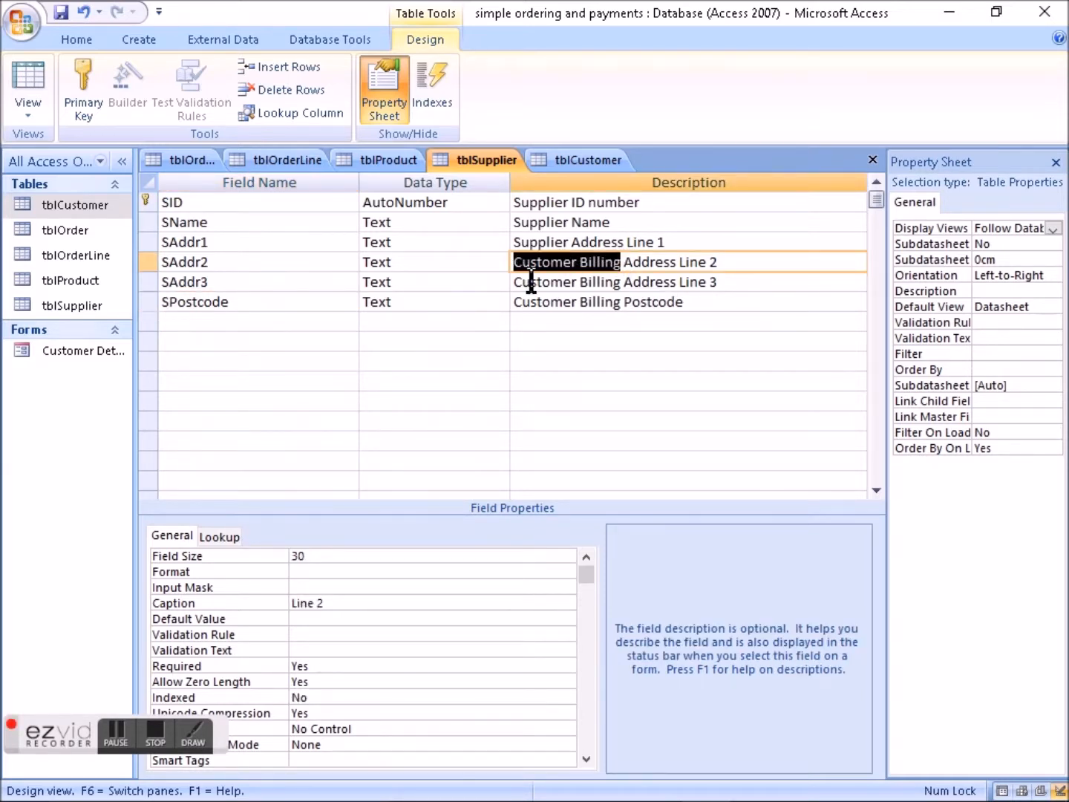
type("Supplier")
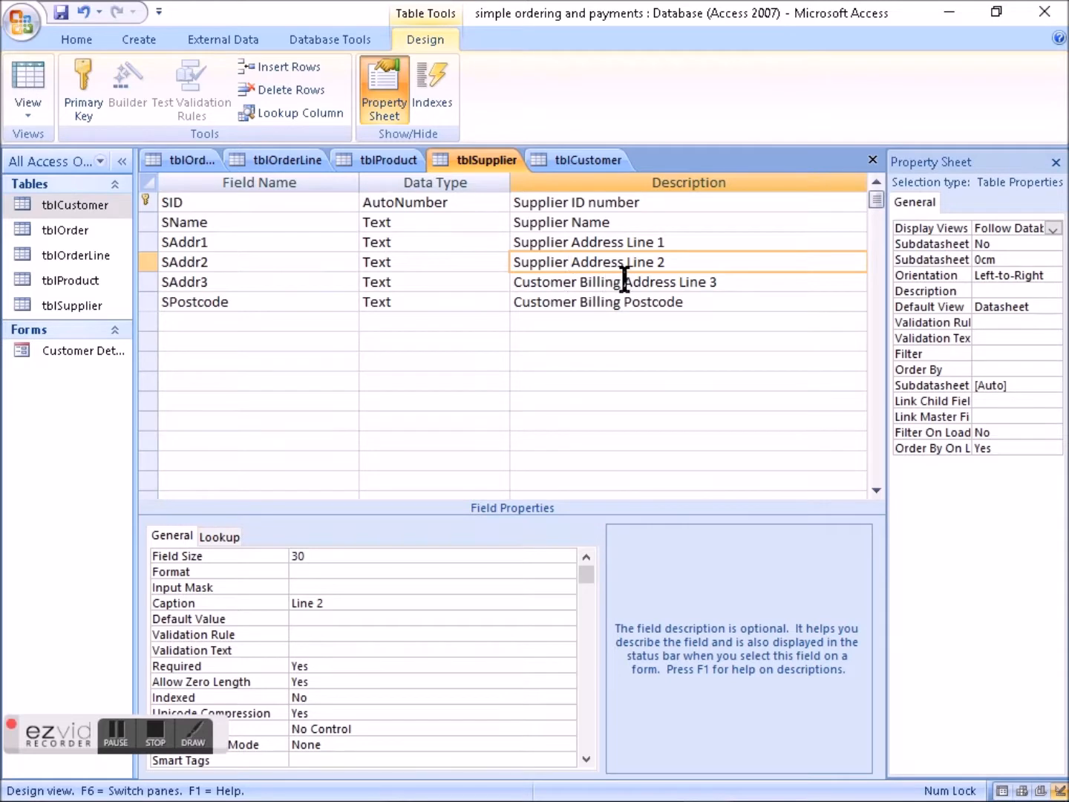
left_click_drag(622, 281, 472, 281)
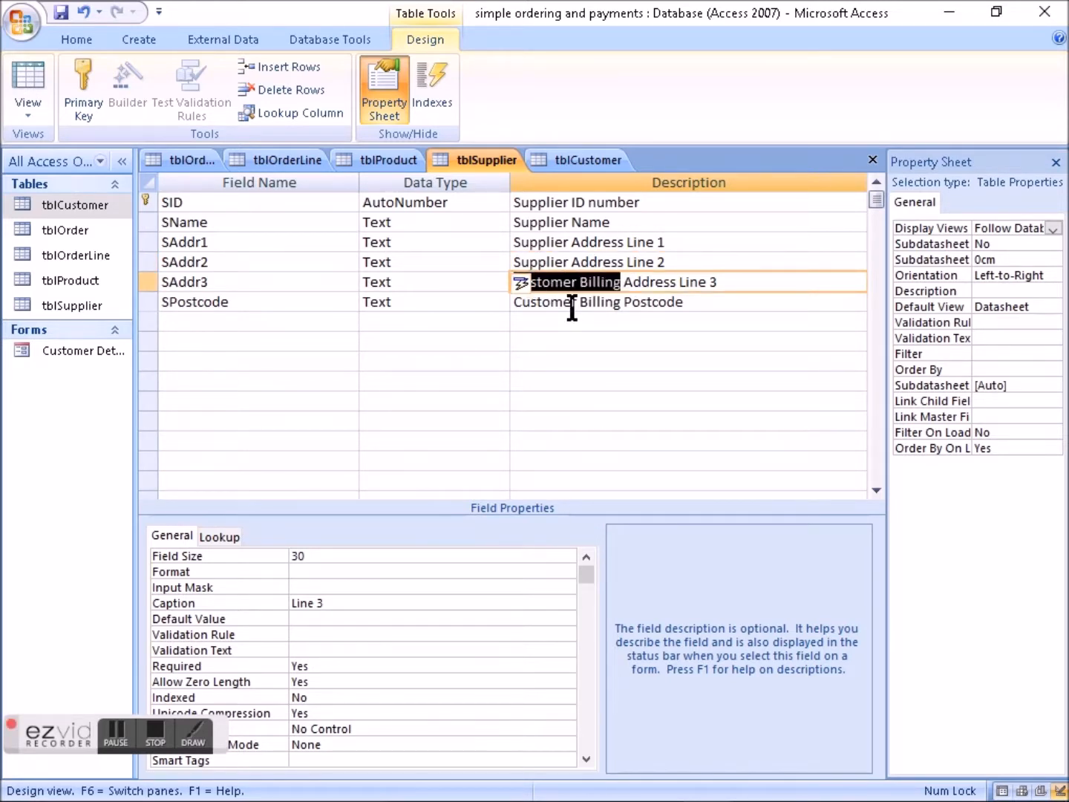
type("Supplier")
left_click_drag(622, 302, 478, 301)
type("Supplier")
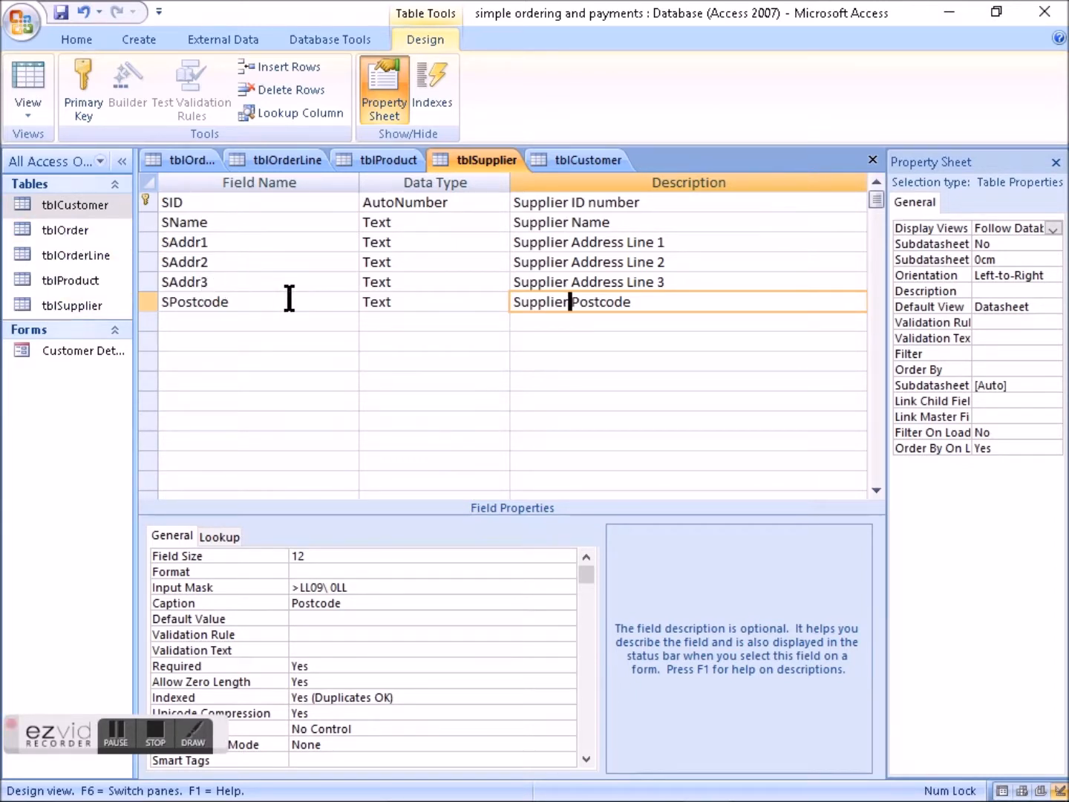
- Review the CTele and CEmail fields in tblCustomer and select the empty row below SPostcode in tblSupplier
left_click(182, 321)
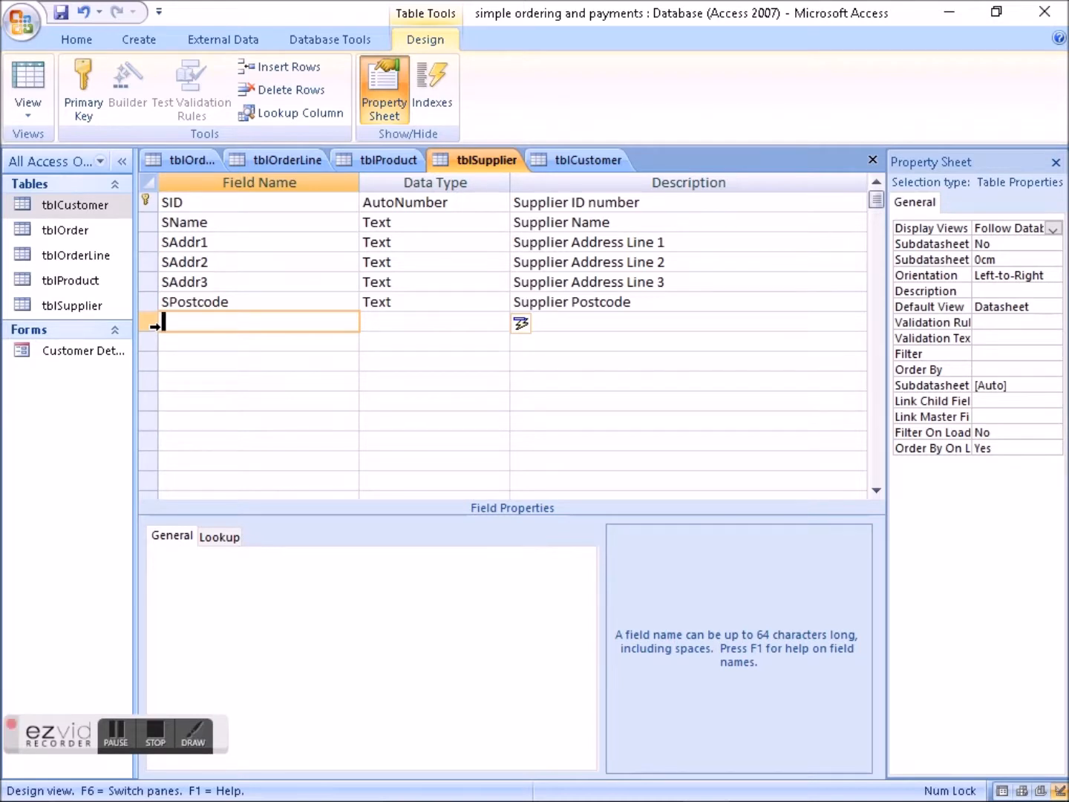
left_click(86, 200)
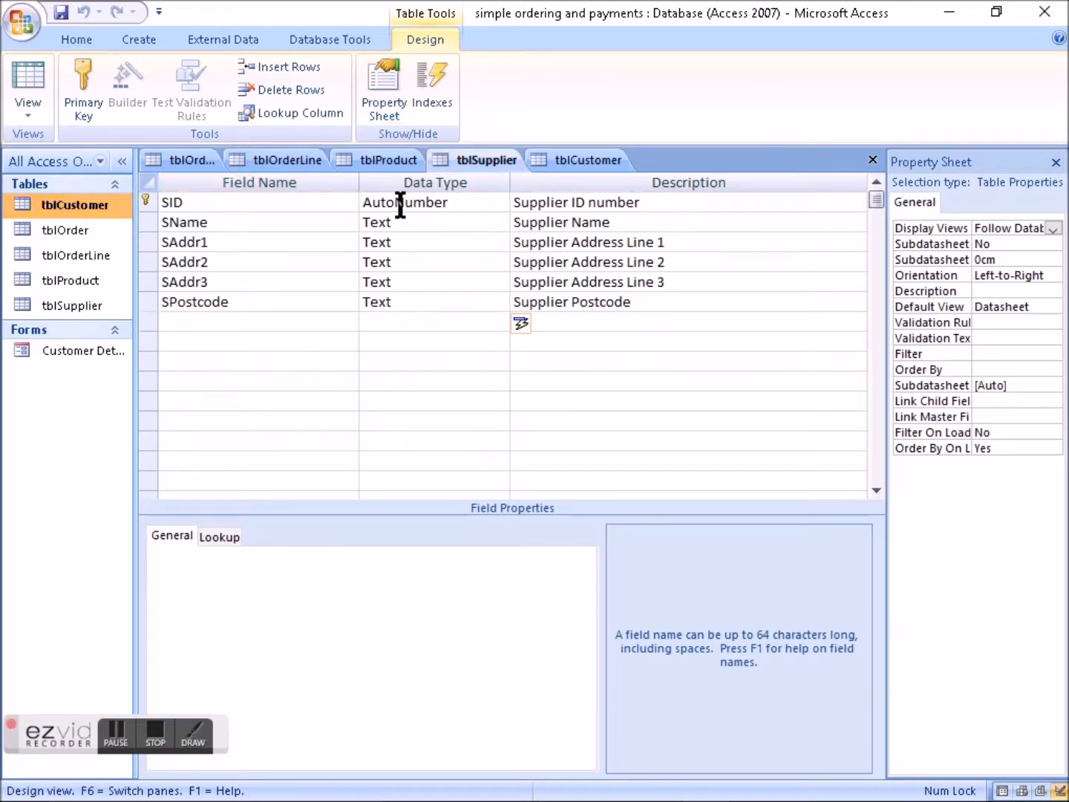
left_click(570, 161)
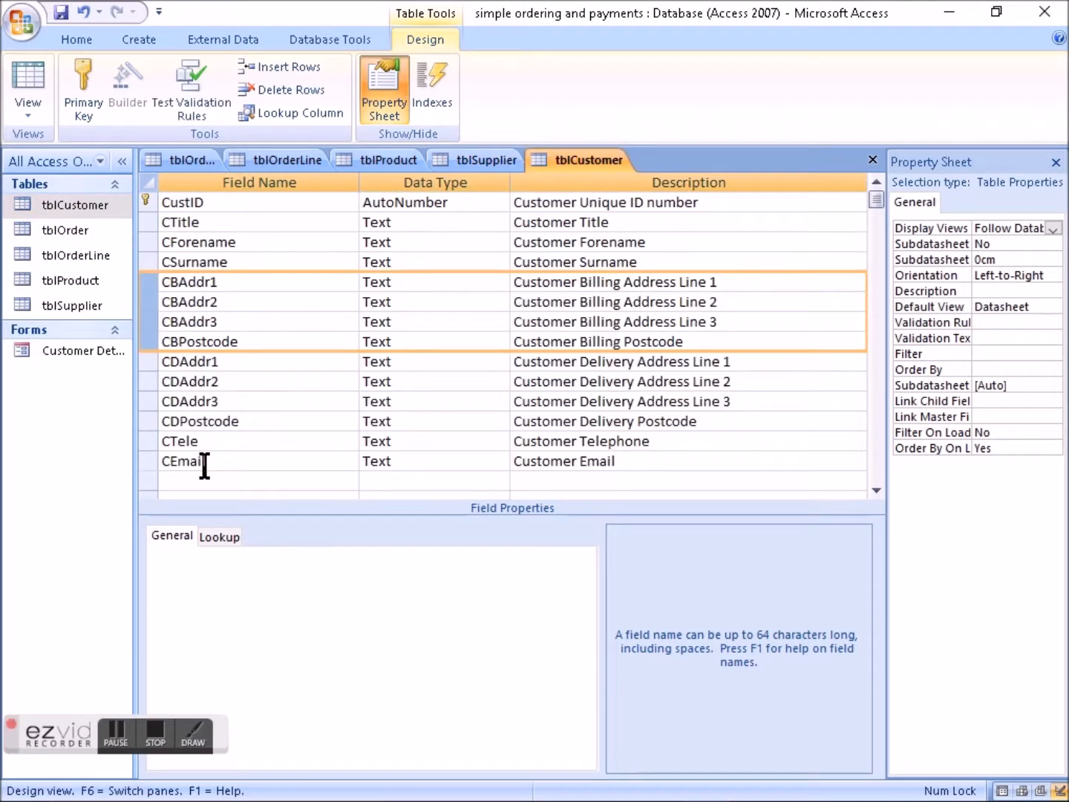
left_click(150, 440)
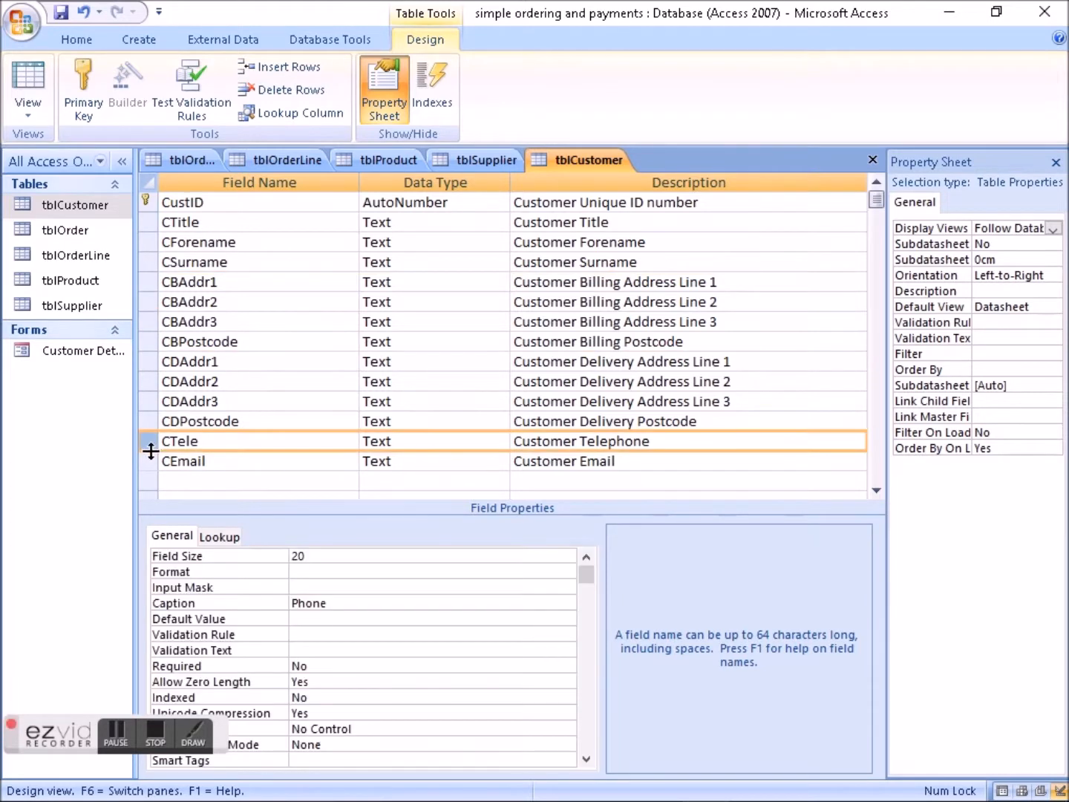
left_click(150, 461)
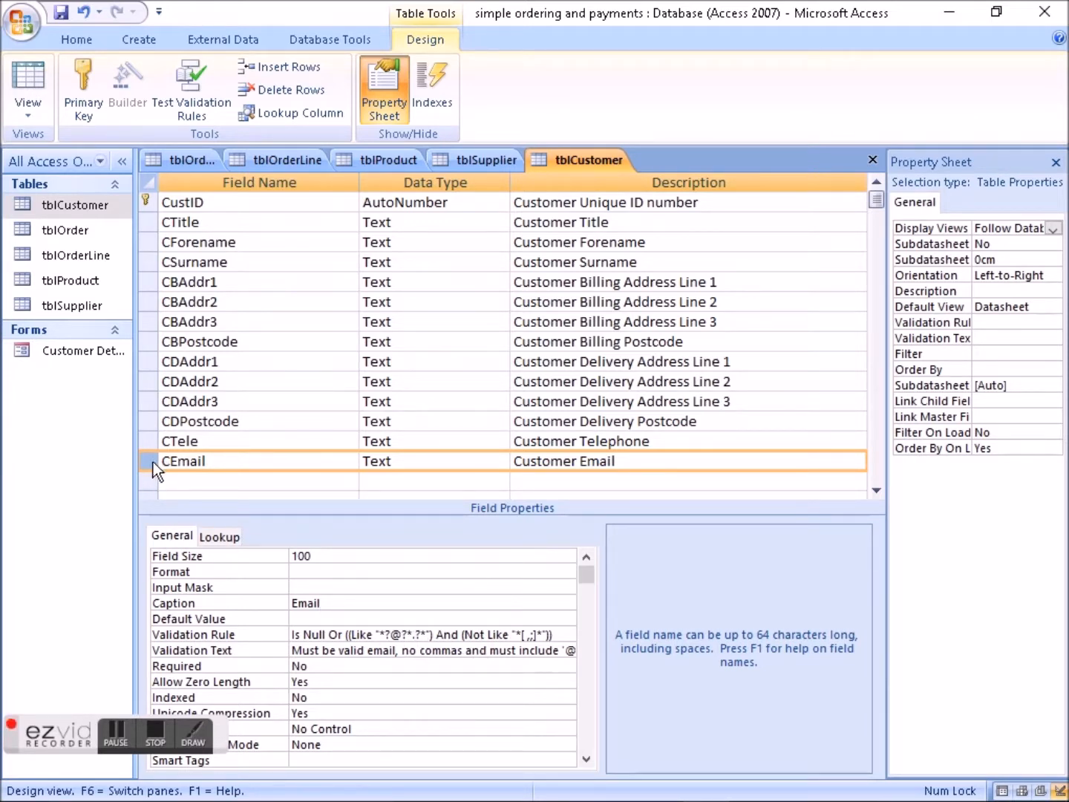
left_click(83, 304)
left_click(475, 160)
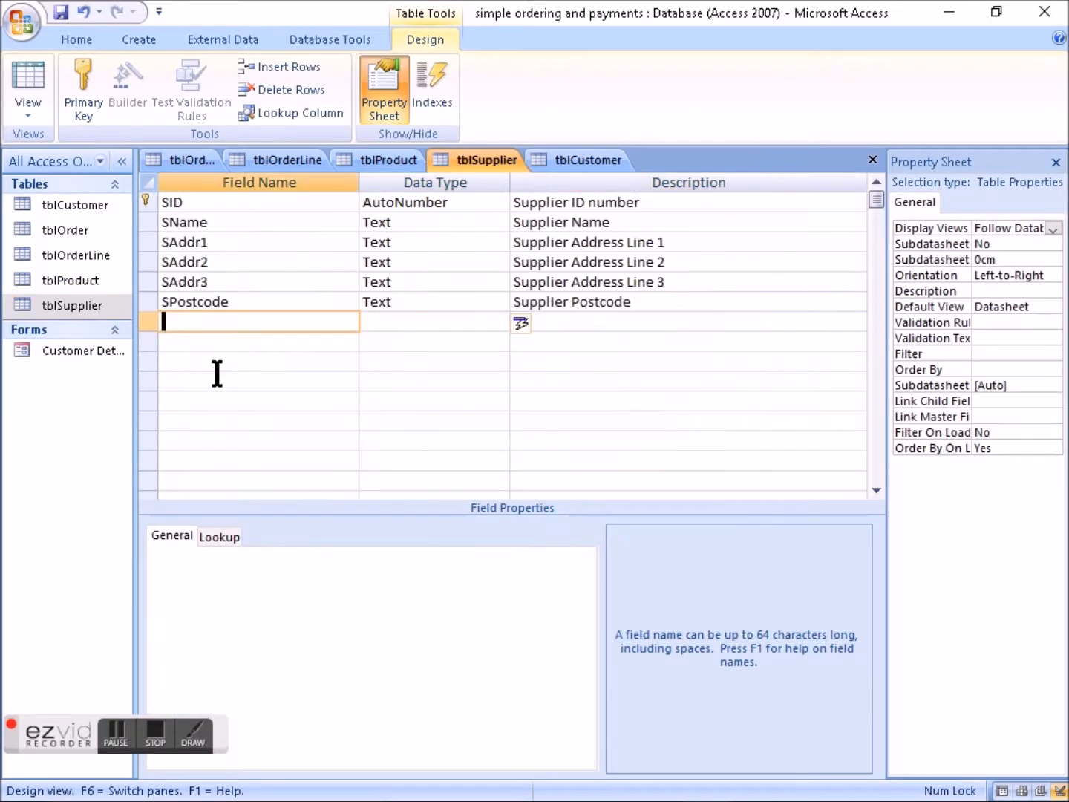
left_click(590, 159)
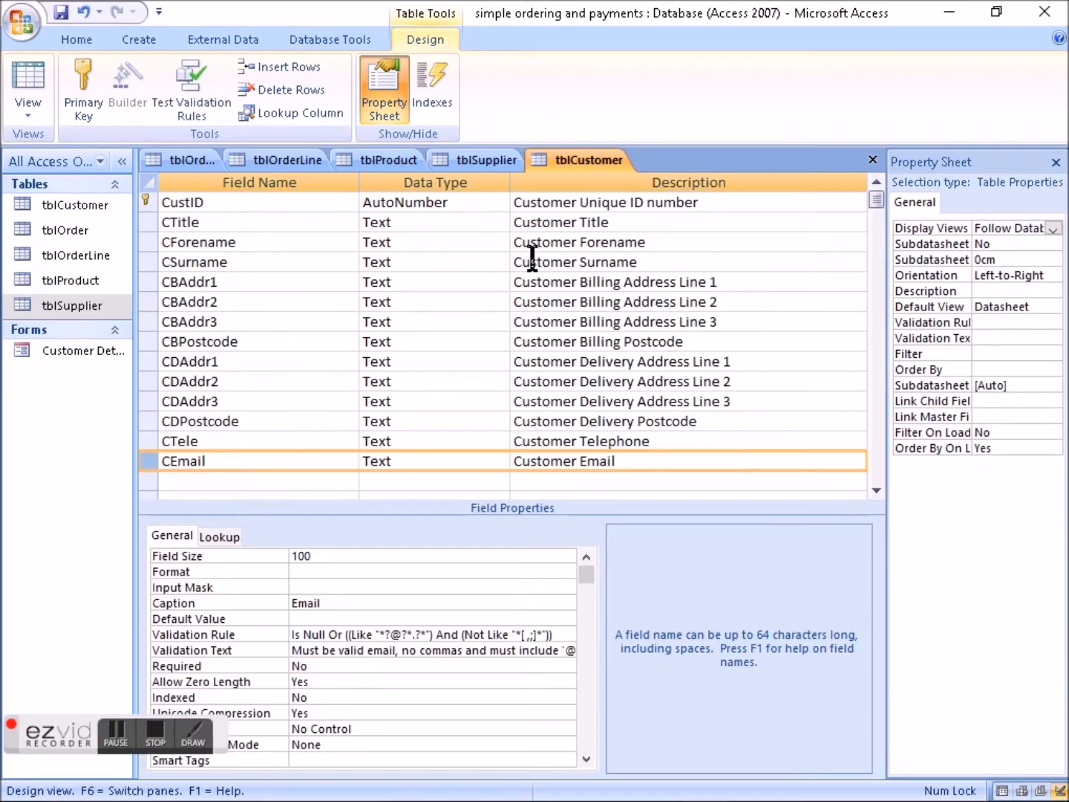
left_click(483, 161)
left_click(159, 322)
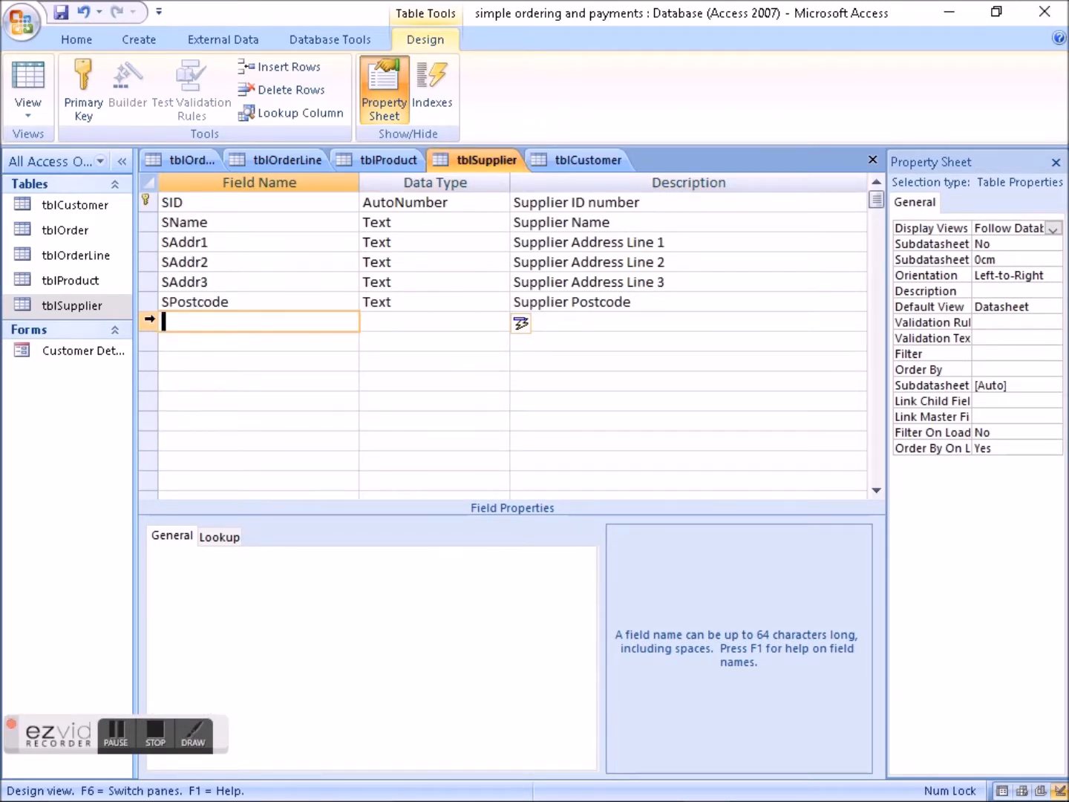
- Copy the CTele and CEmail fields together from tblCustomer into tblSupplier below SPostcode
left_click(585, 156)
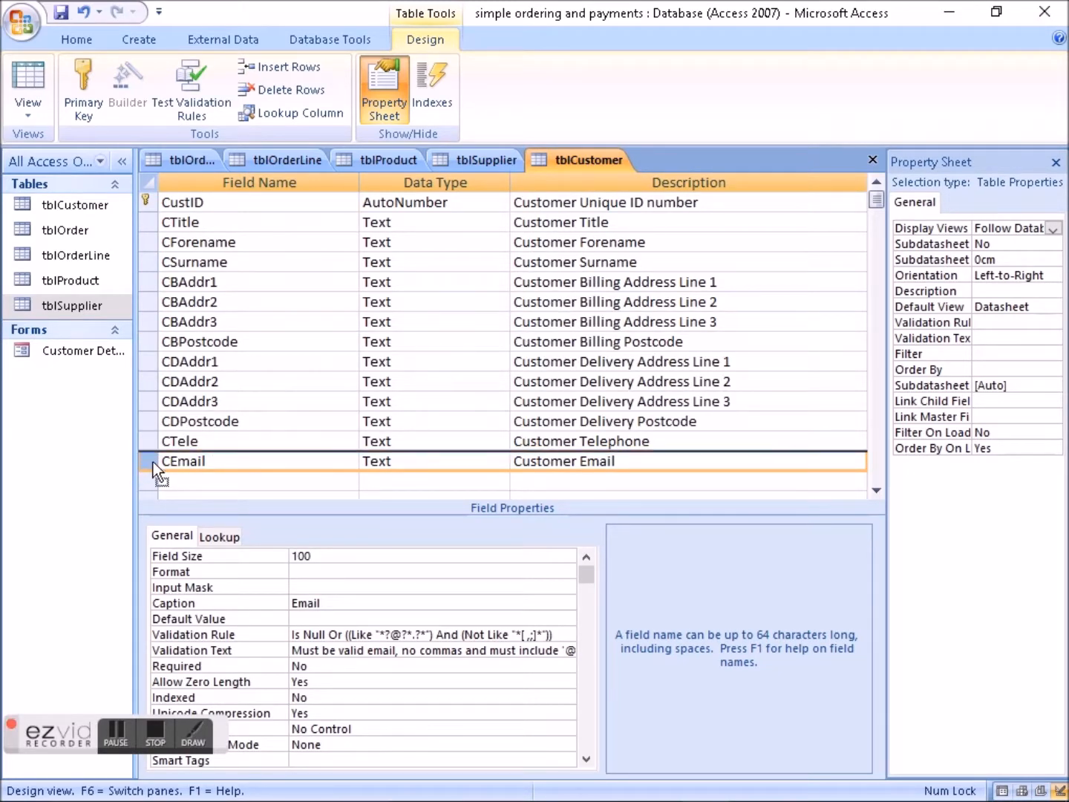
right_click(153, 463)
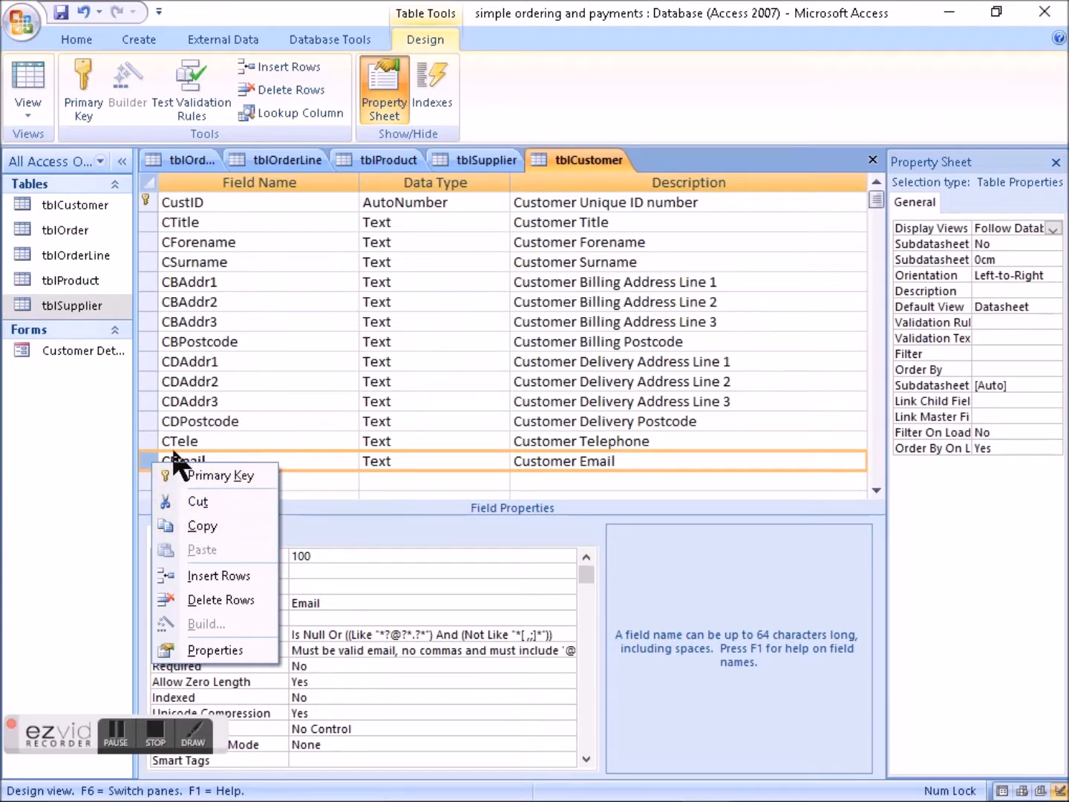
left_click(146, 440)
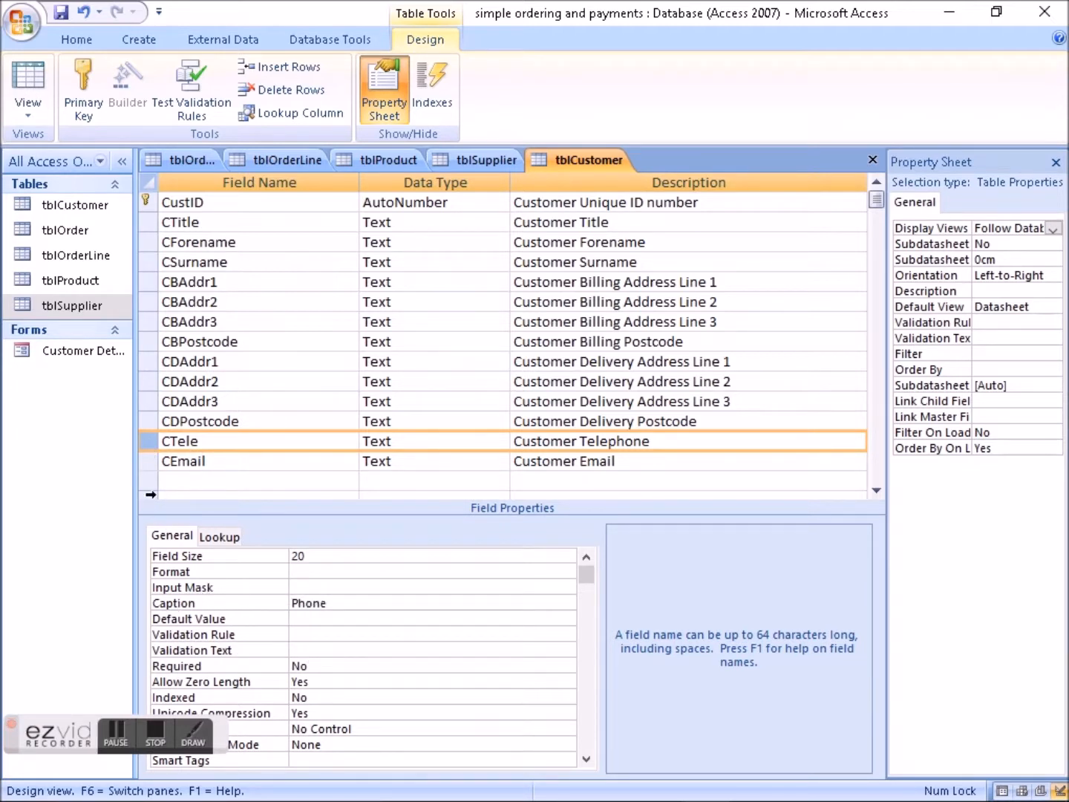
left_click(151, 460, "shift")
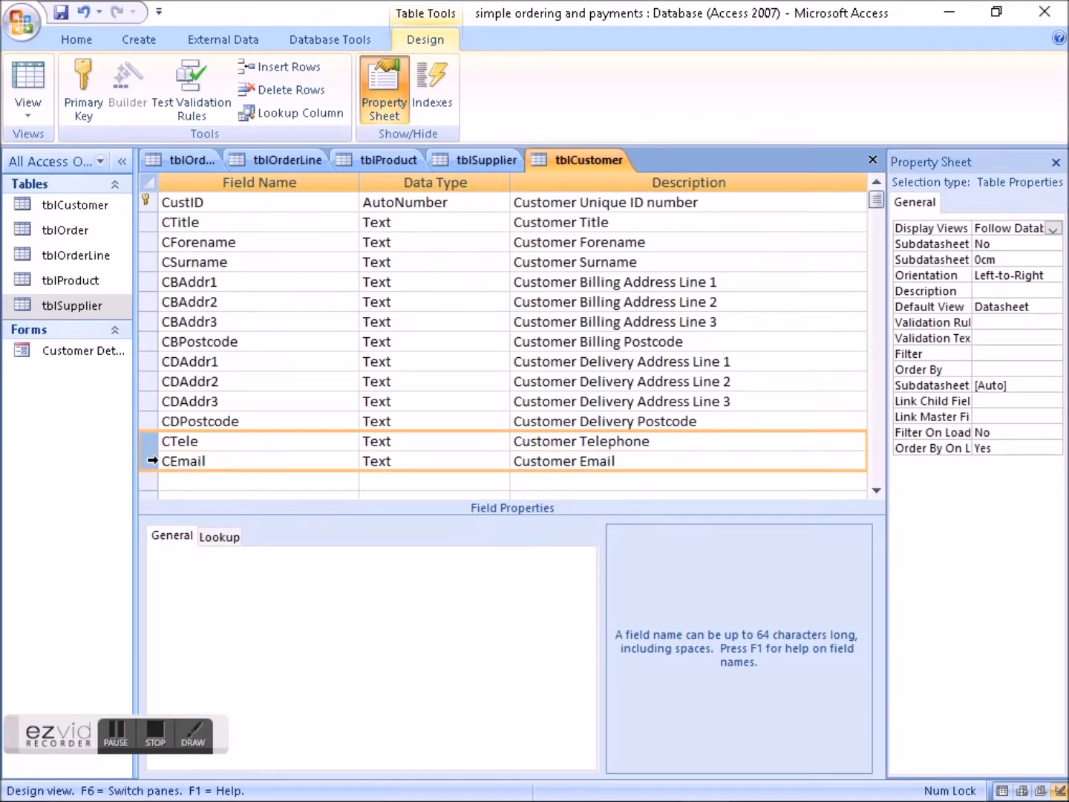
left_click(466, 152)
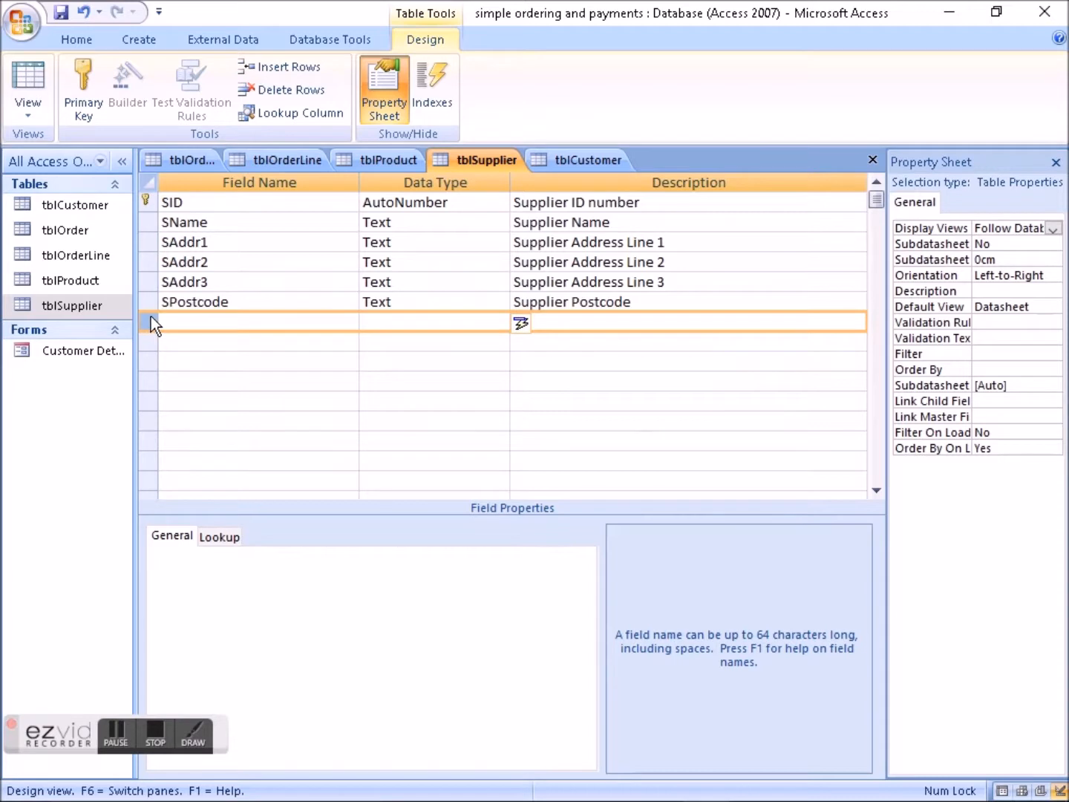
type("CTele\tText\tCustomer Telephone CEmail\tText\tCustomer Email")
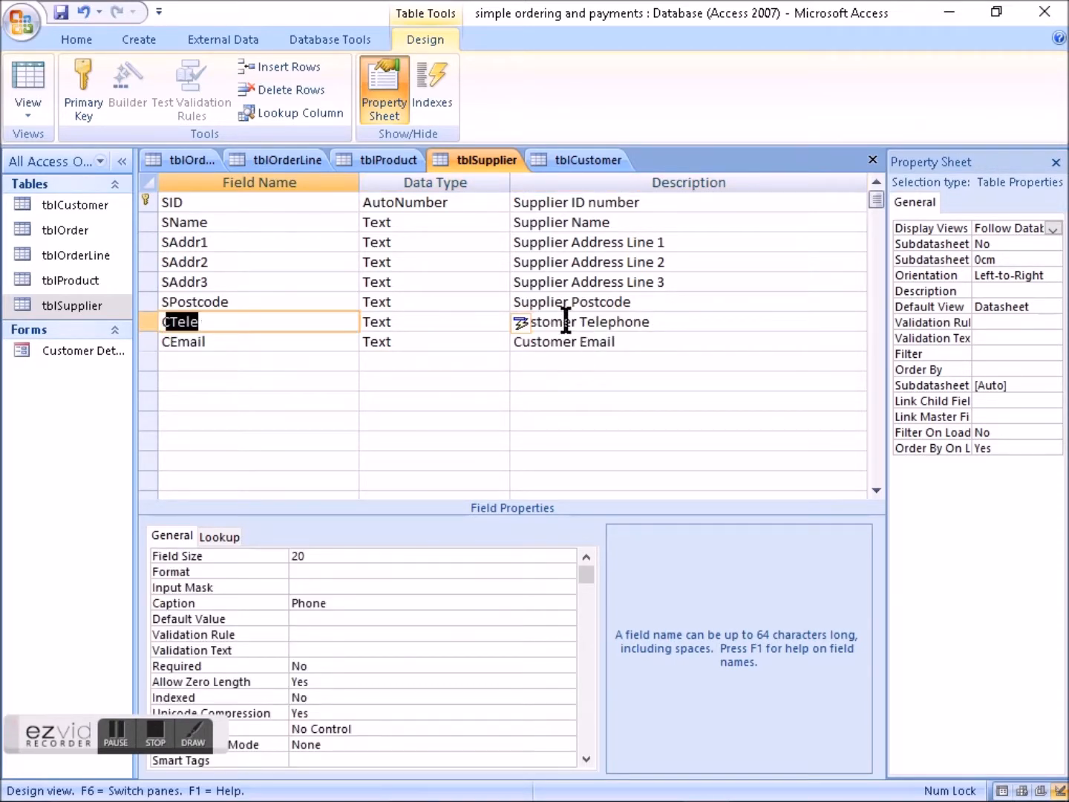
- Replace "Customer" with "Supplier" in the descriptions of the CTele and CEmail fields in tblSupplier
double_click(565, 321)
double_click(537, 303)
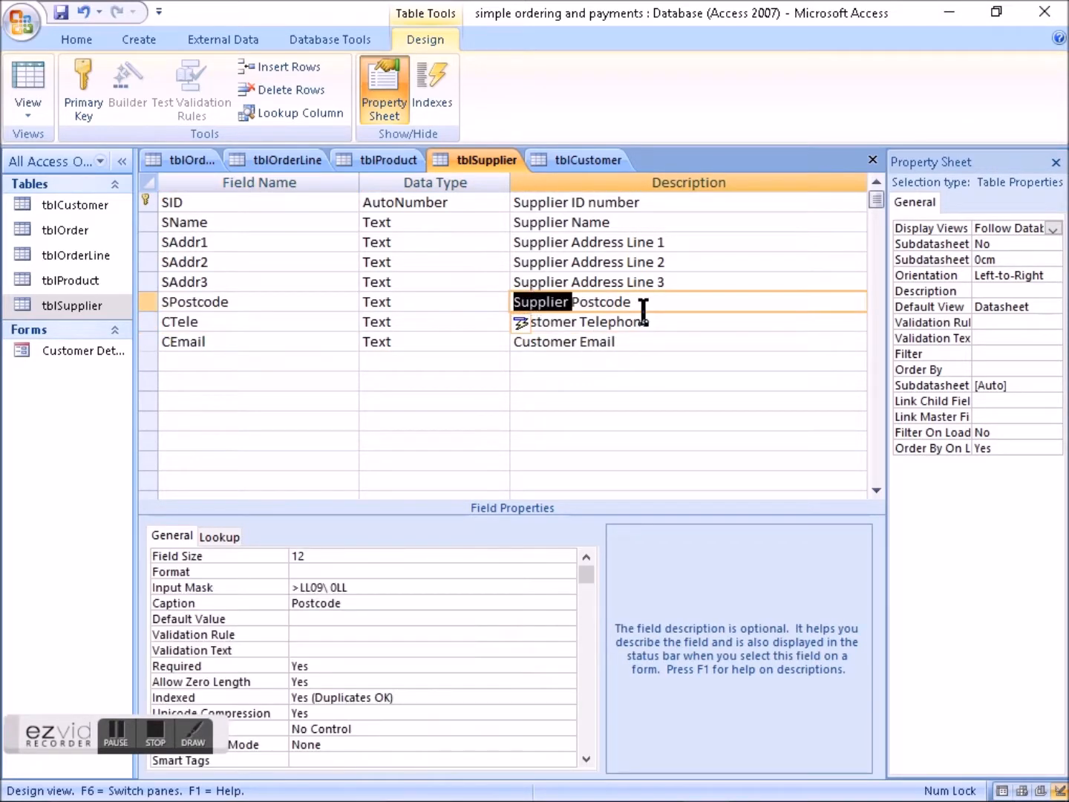
left_click(557, 283)
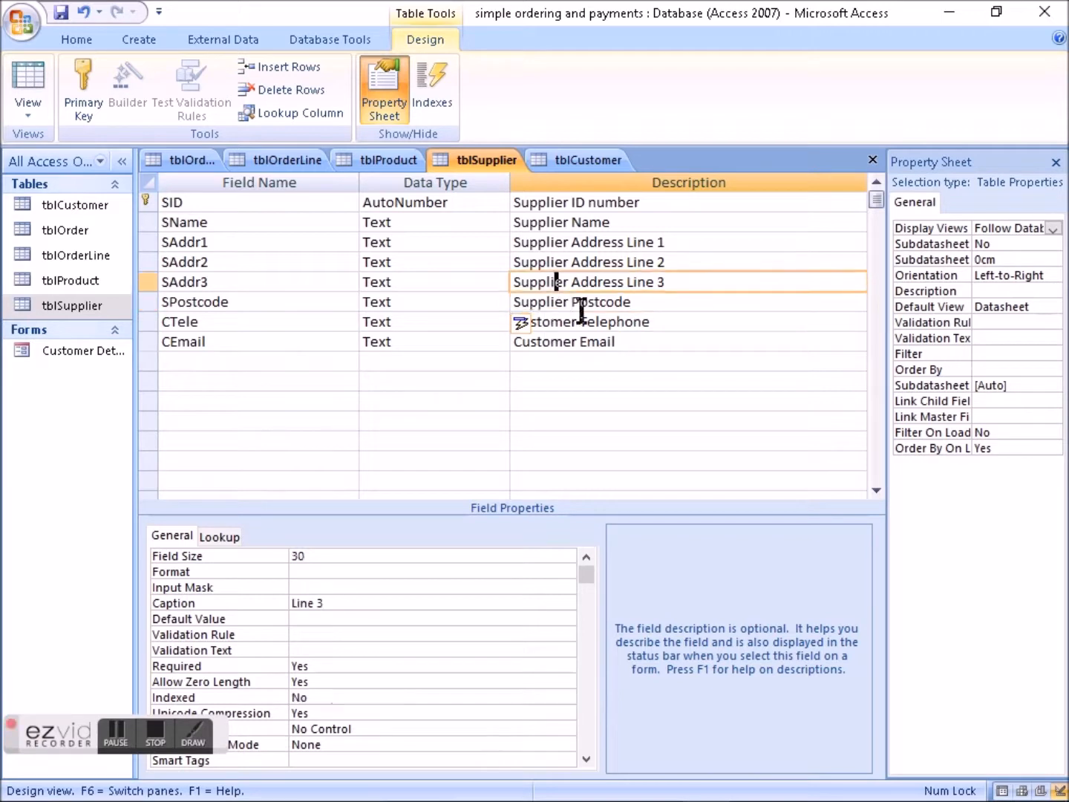
double_click(548, 281)
key("ctrl+c")
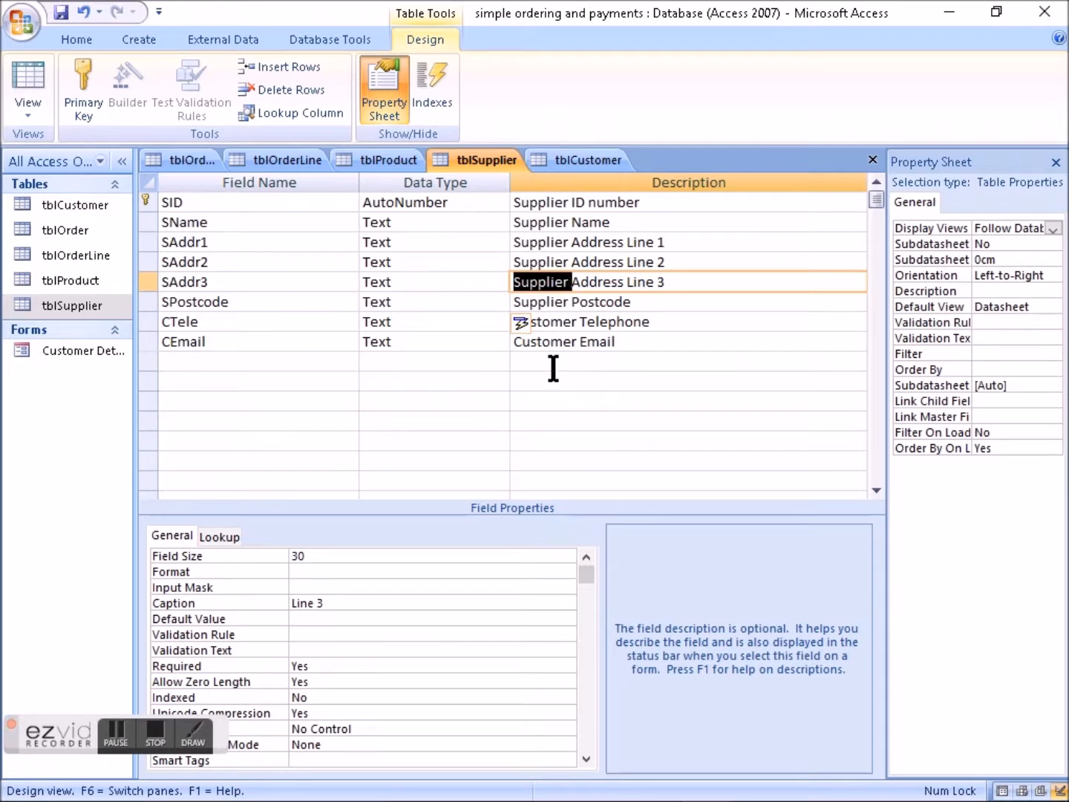
double_click(554, 321)
key("ctrl+v")
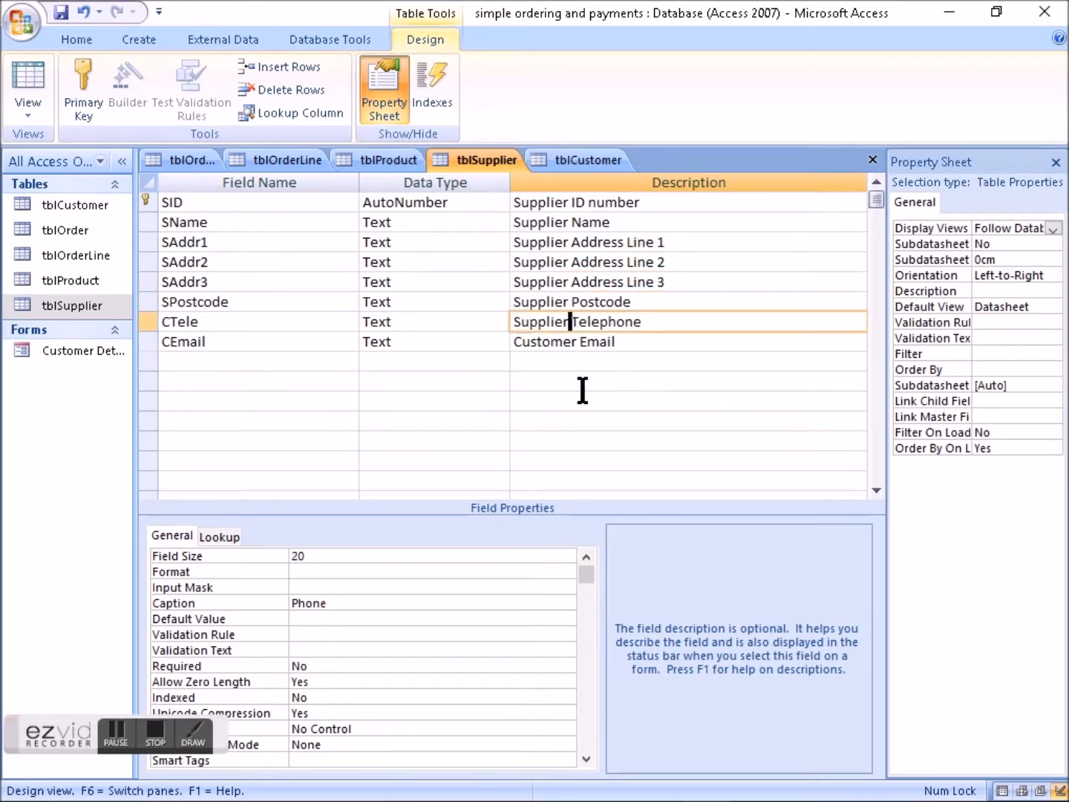
double_click(553, 342)
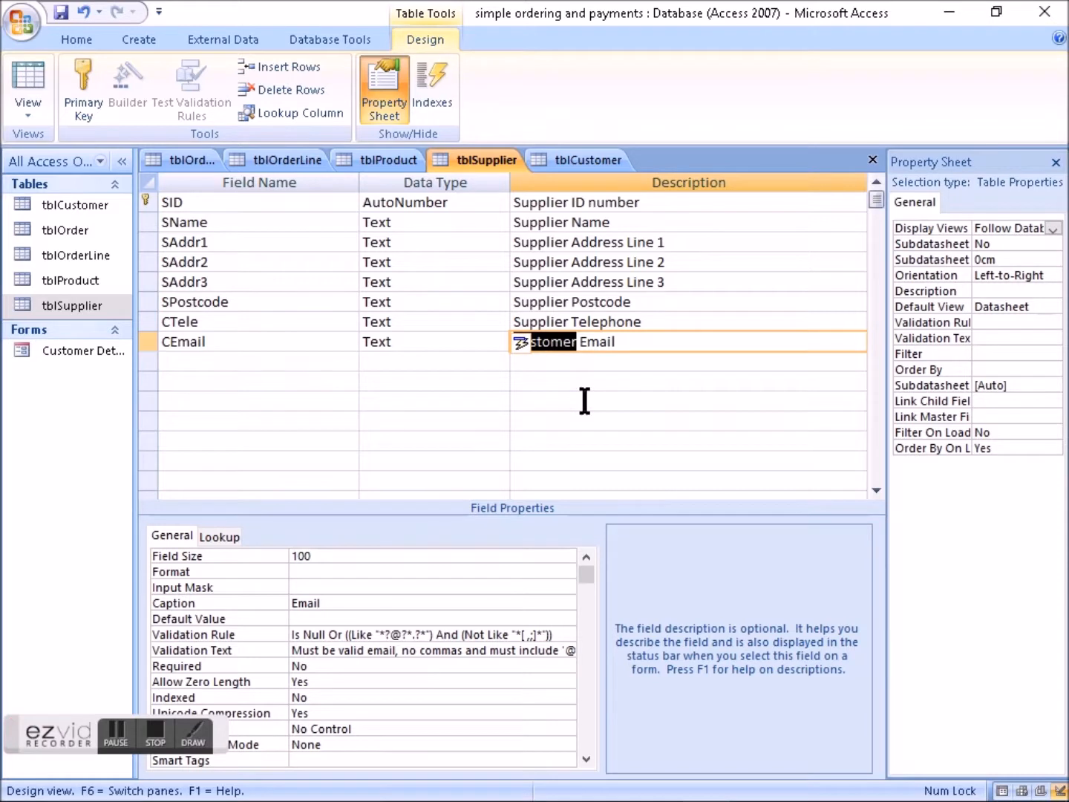
key("ctrl+v")
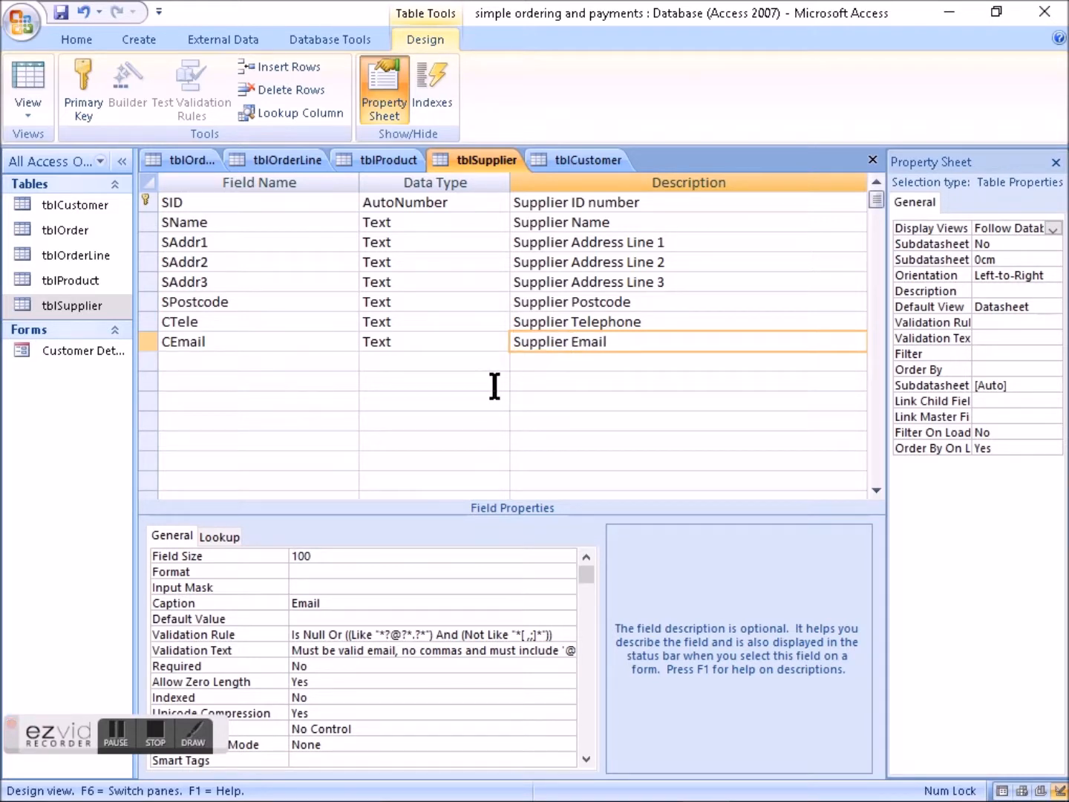
- Rename the CTele and CEmail fields in tblSupplier to STele and SEmail
left_click(171, 321)
key("BackSpace")
type("S")
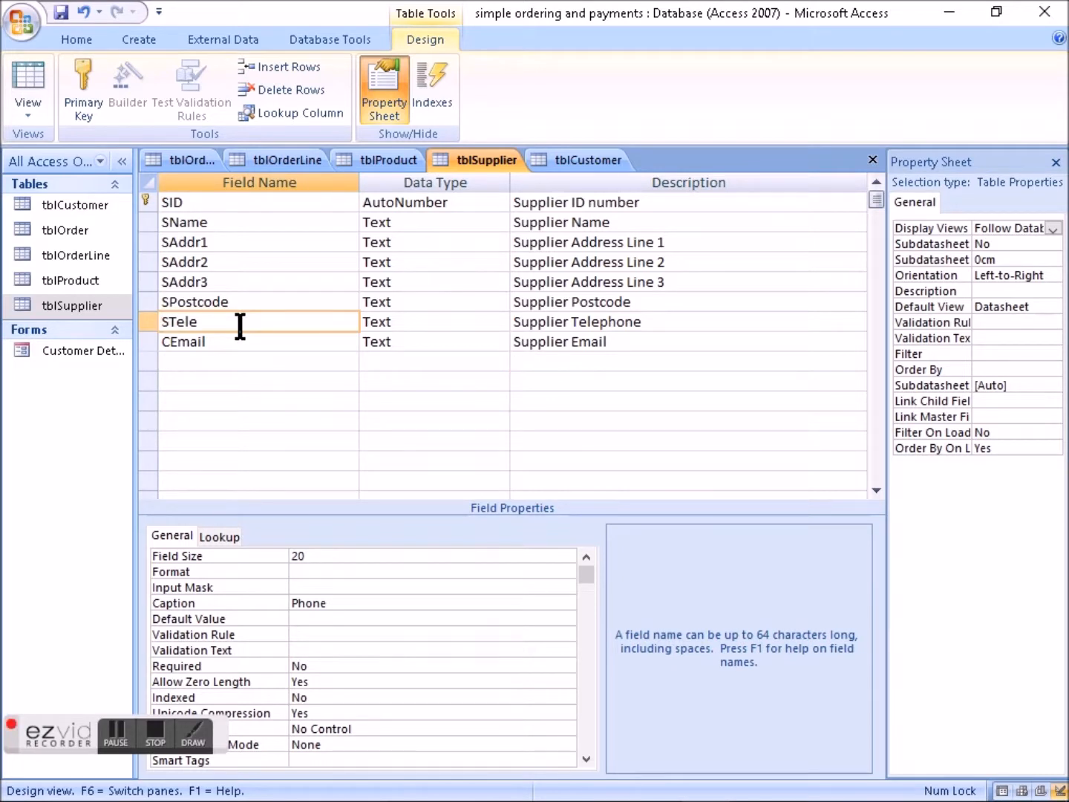
left_click(170, 341)
key("BackSpace")
type("S")
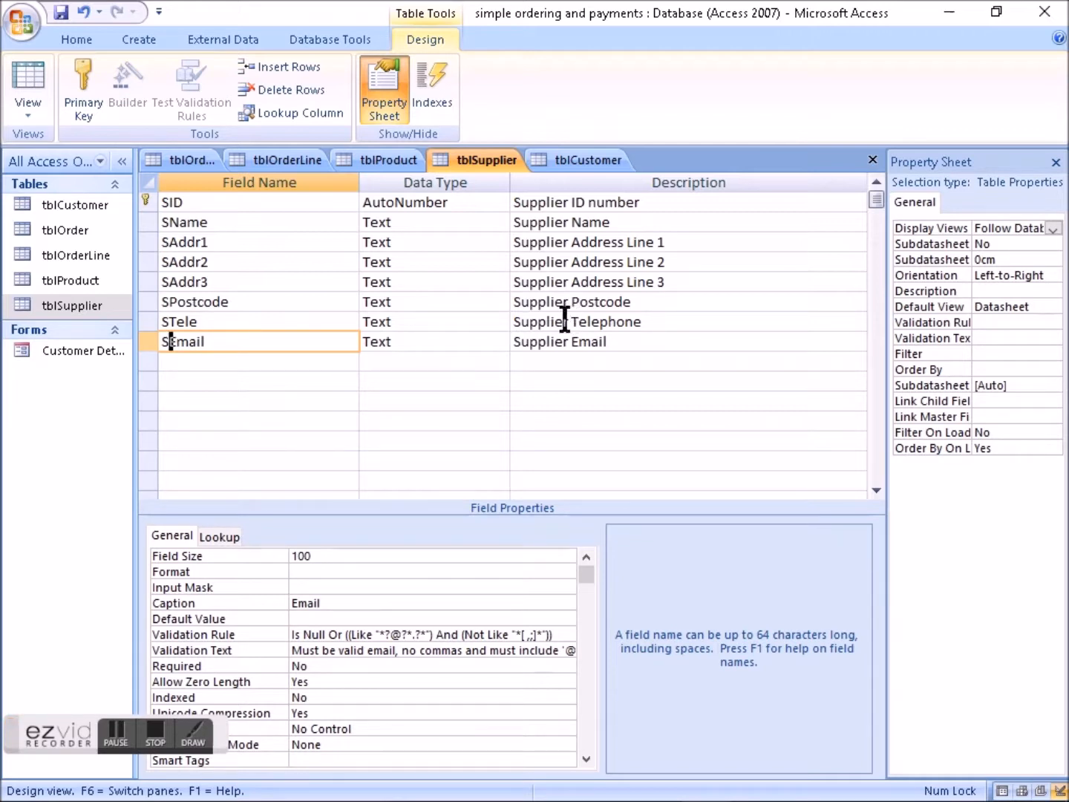
- Review the STele and SEmail descriptions and SEmail's Required property, and check the table relationships in the Google Docs example ERD
left_click_drag(565, 321, 503, 321)
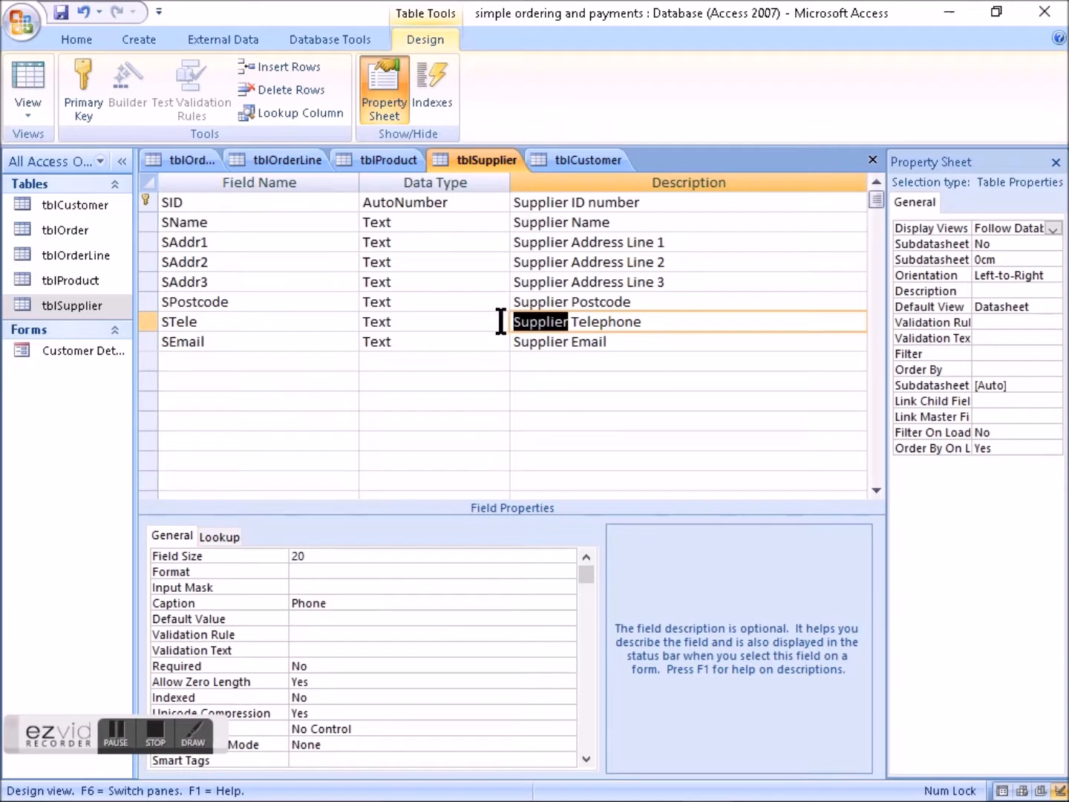
left_click(542, 341)
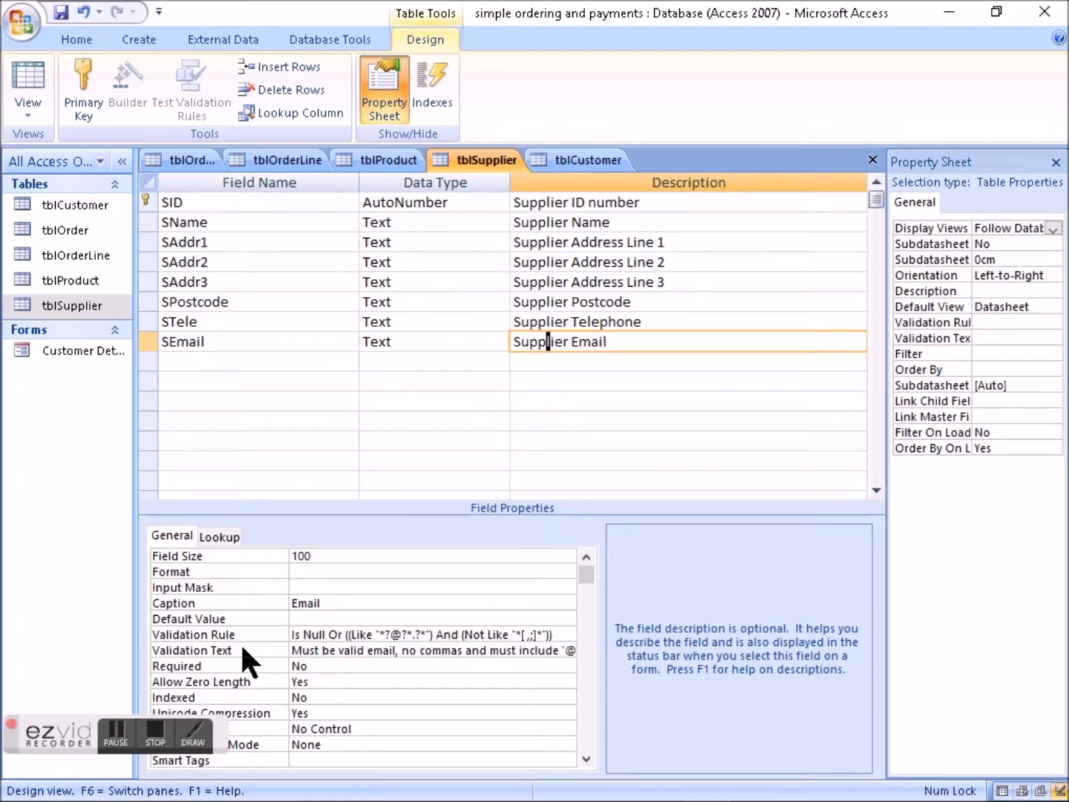
left_click(326, 667)
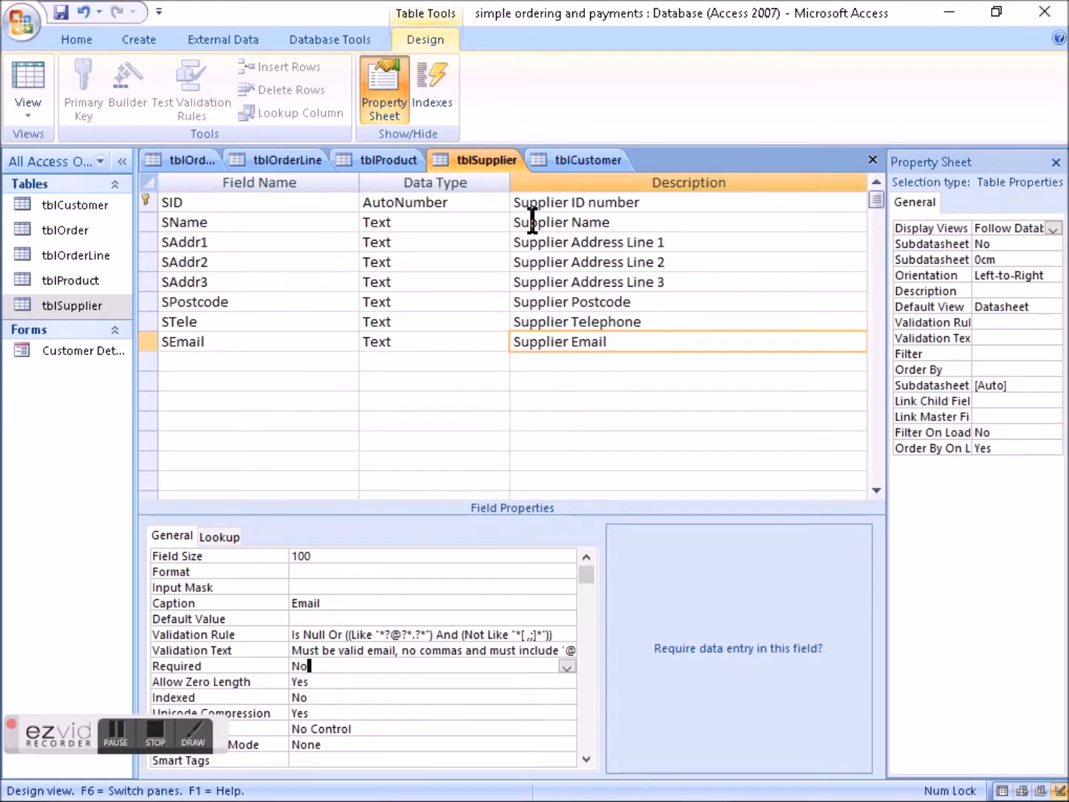
key("alt+Tab")
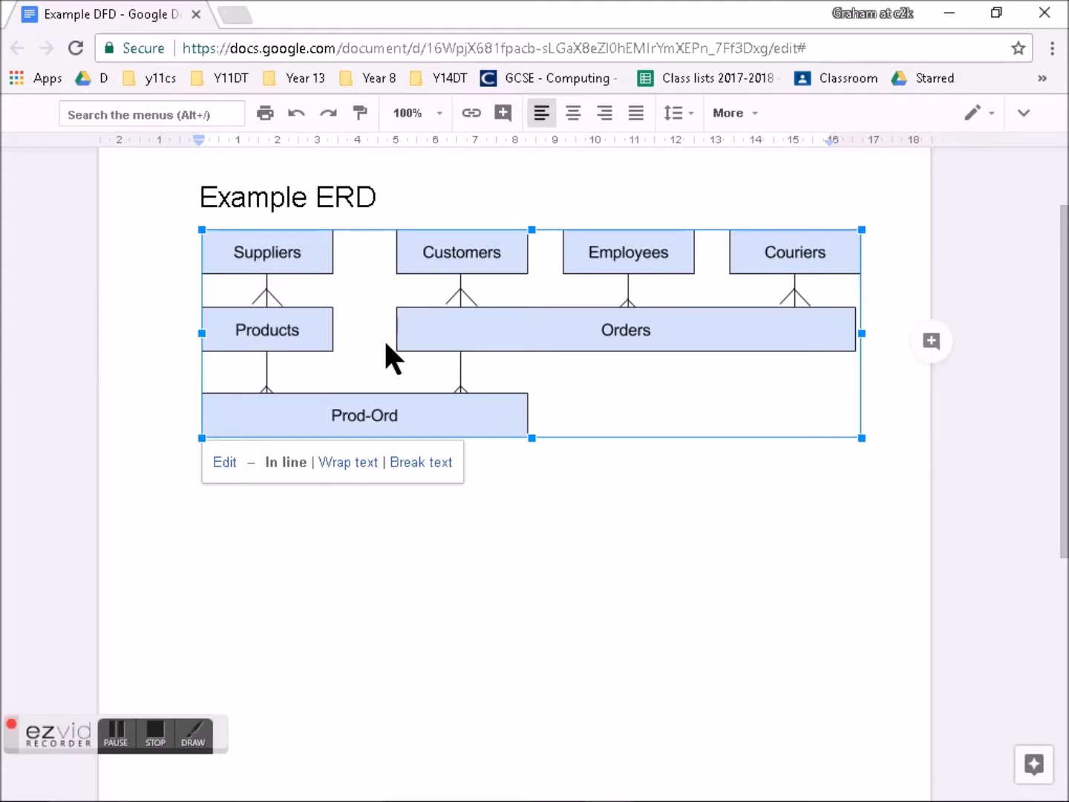
key("alt+Tab")
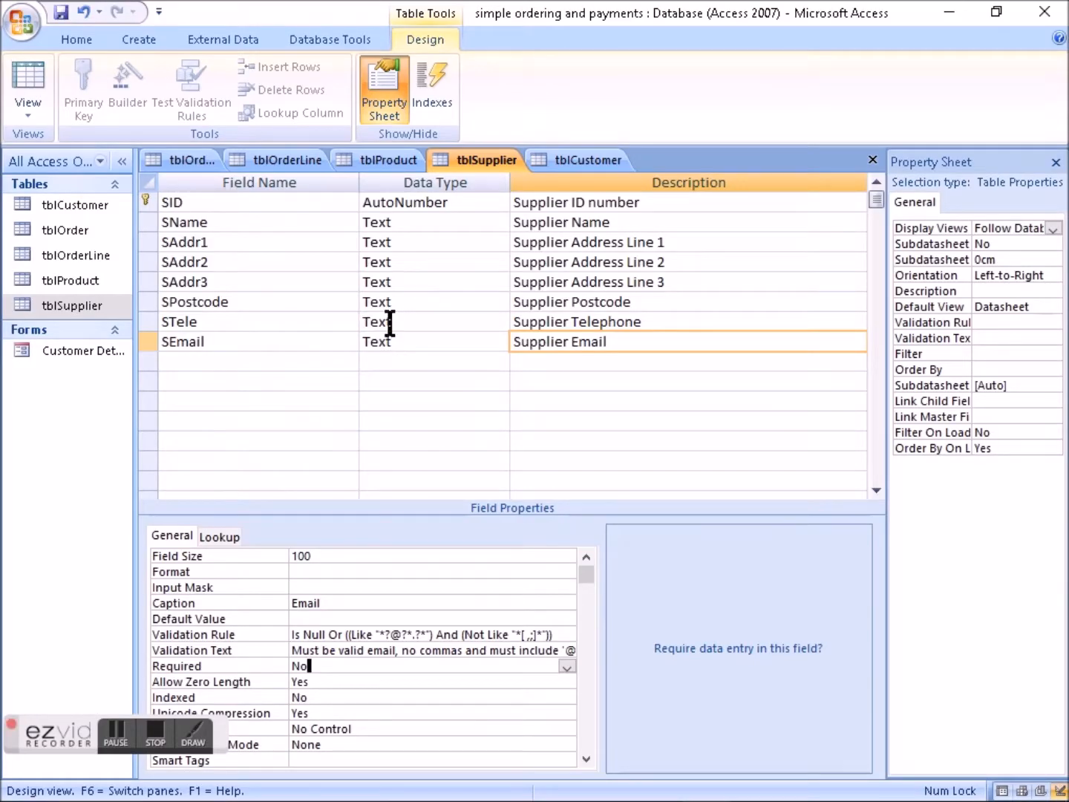
- Start a lookup field below Qnt in tblOrderLine that takes its values from the OID field of tblOrder
left_click(291, 157)
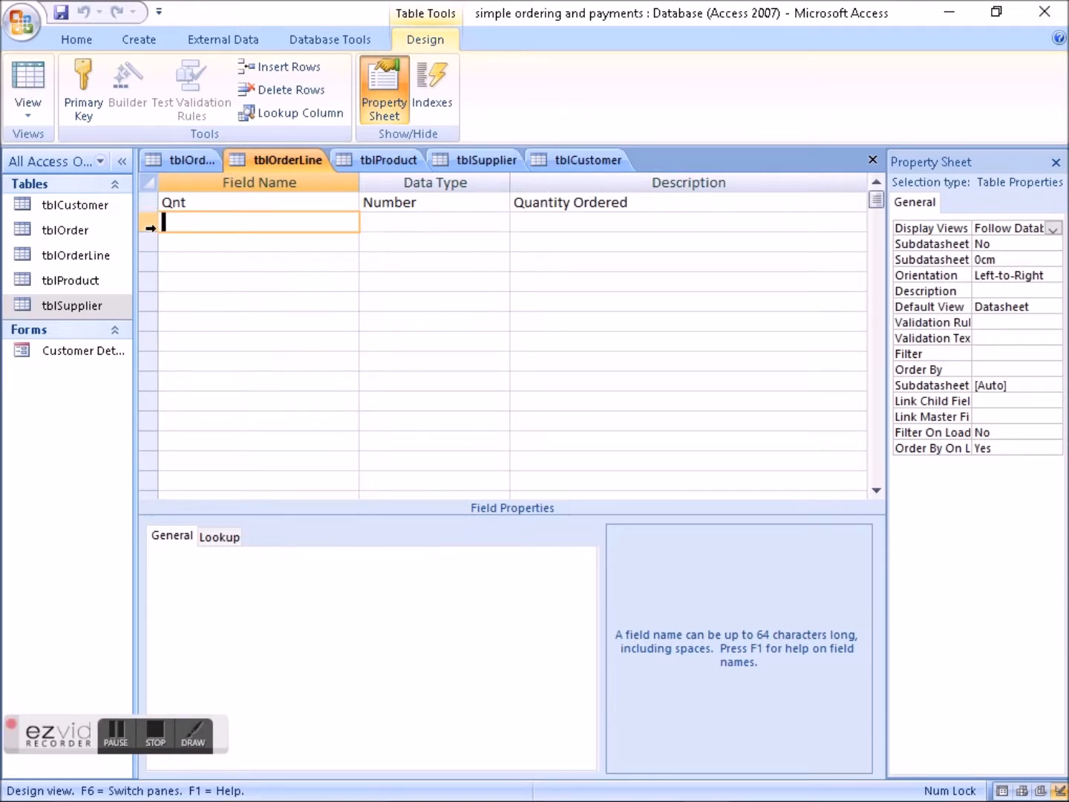
left_click(149, 222)
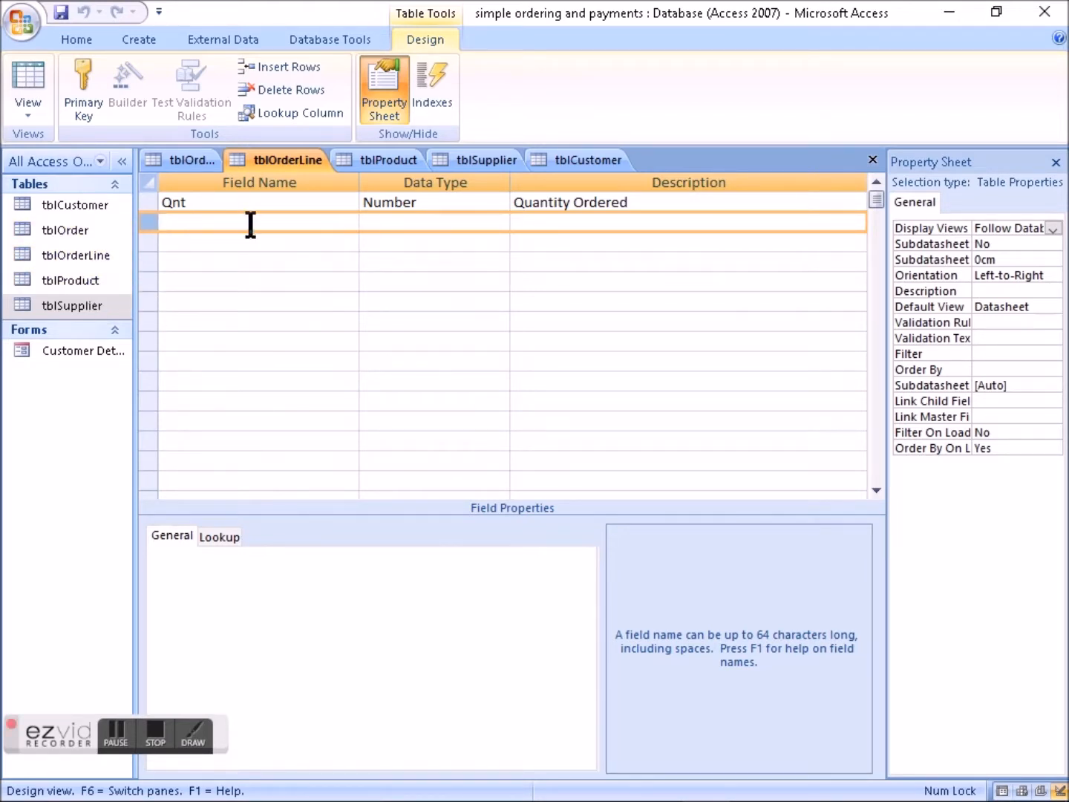
left_click(468, 221)
left_click(497, 223)
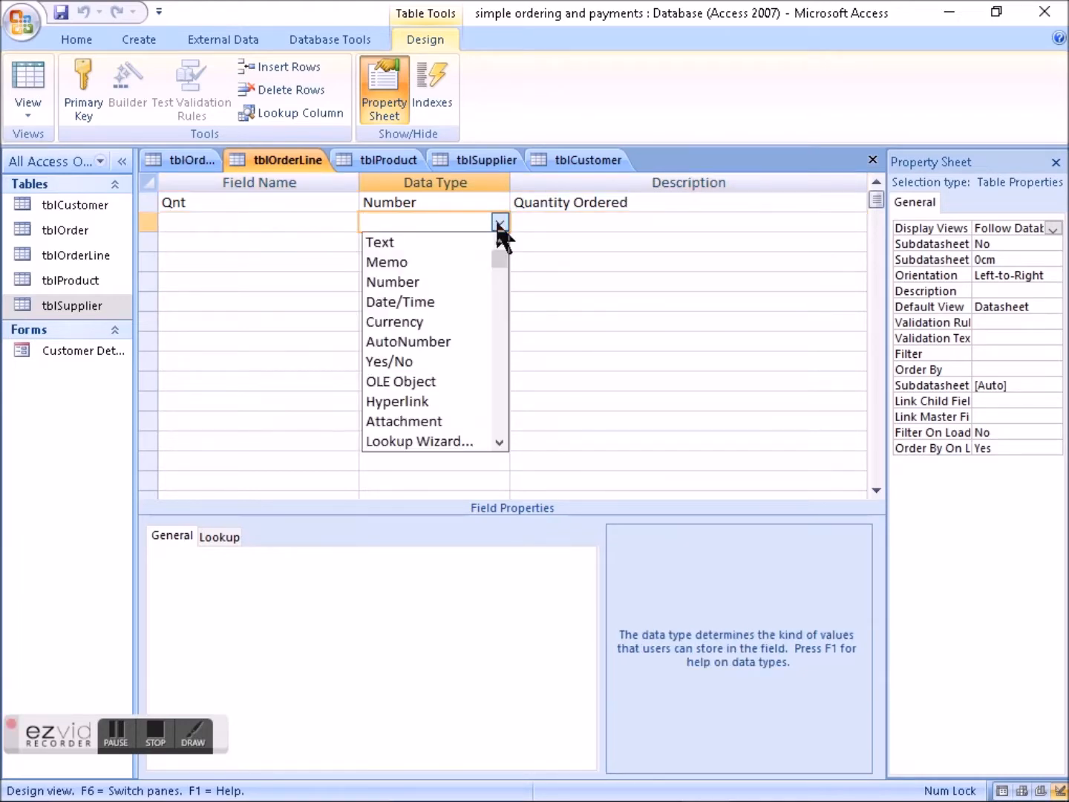
left_click(431, 441)
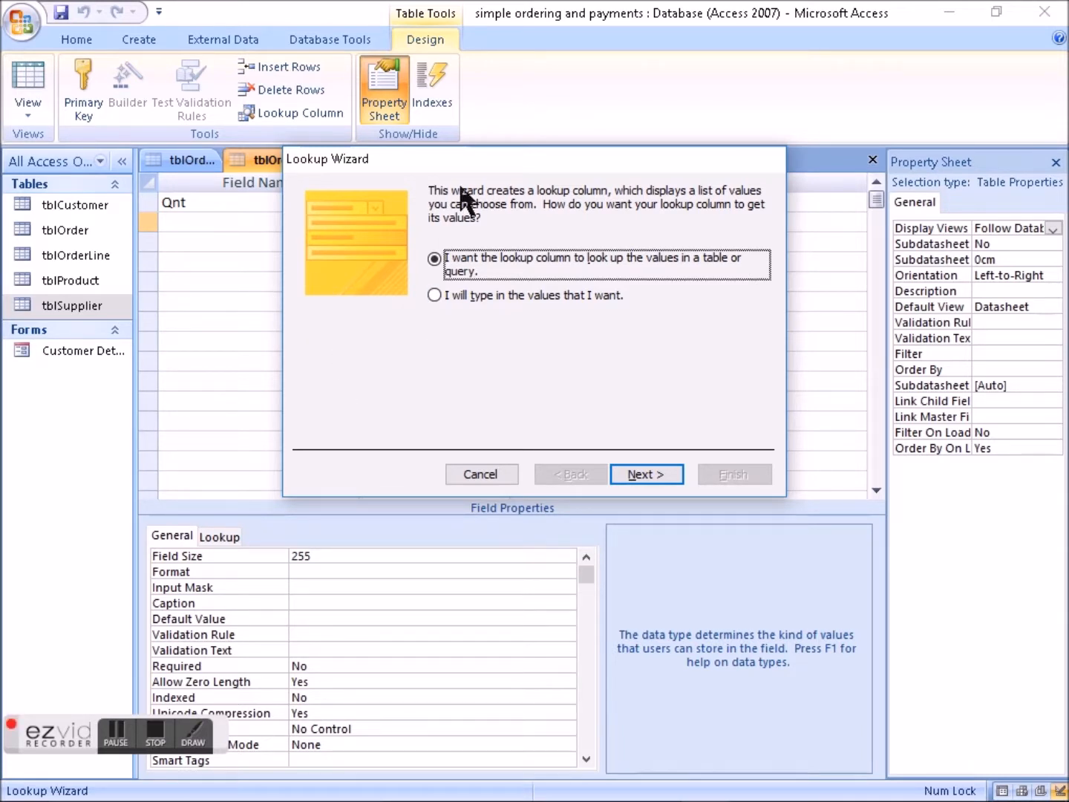
left_click(643, 471)
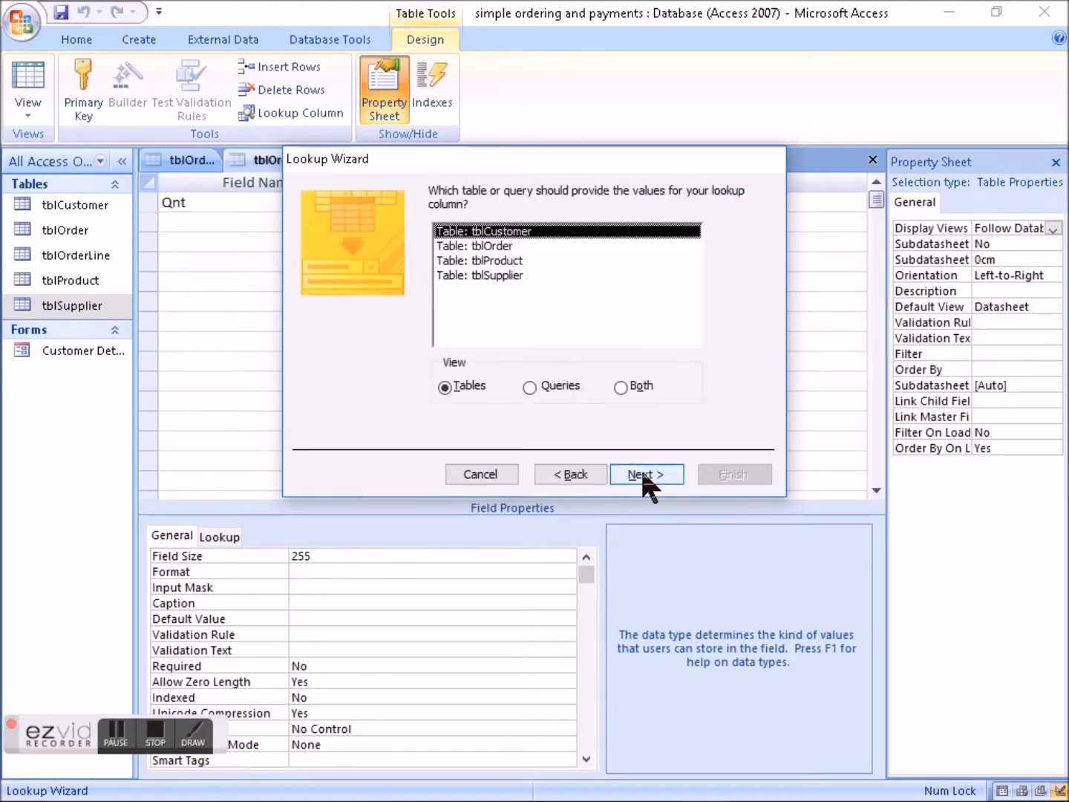
double_click(490, 246)
left_click(500, 337)
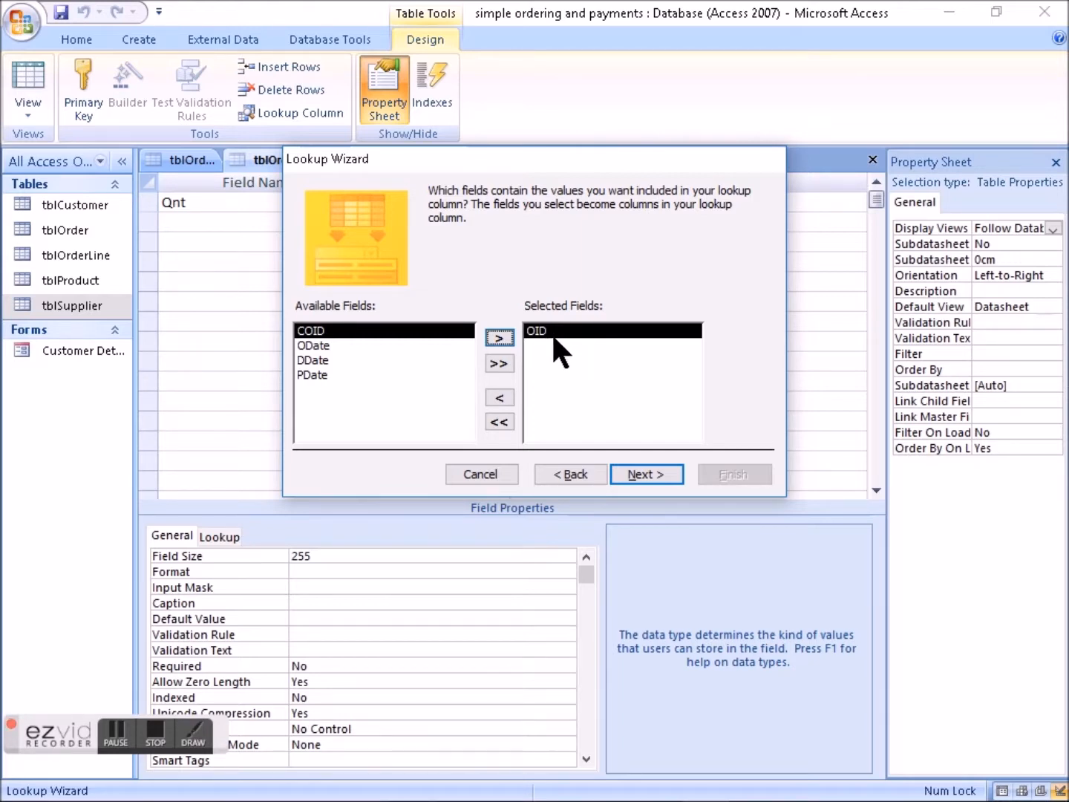
- Finish the lookup without sorting, with a narrower Order# column and the label OID, and save tblOrderLine
left_click(645, 472)
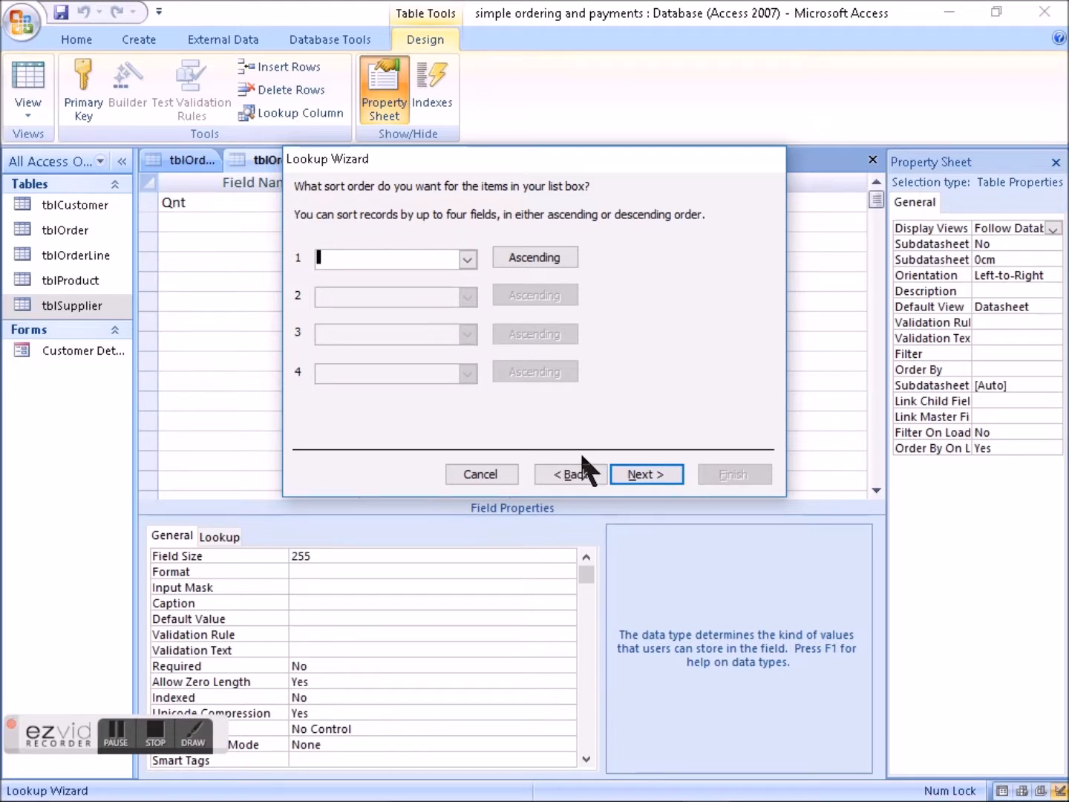
left_click(643, 474)
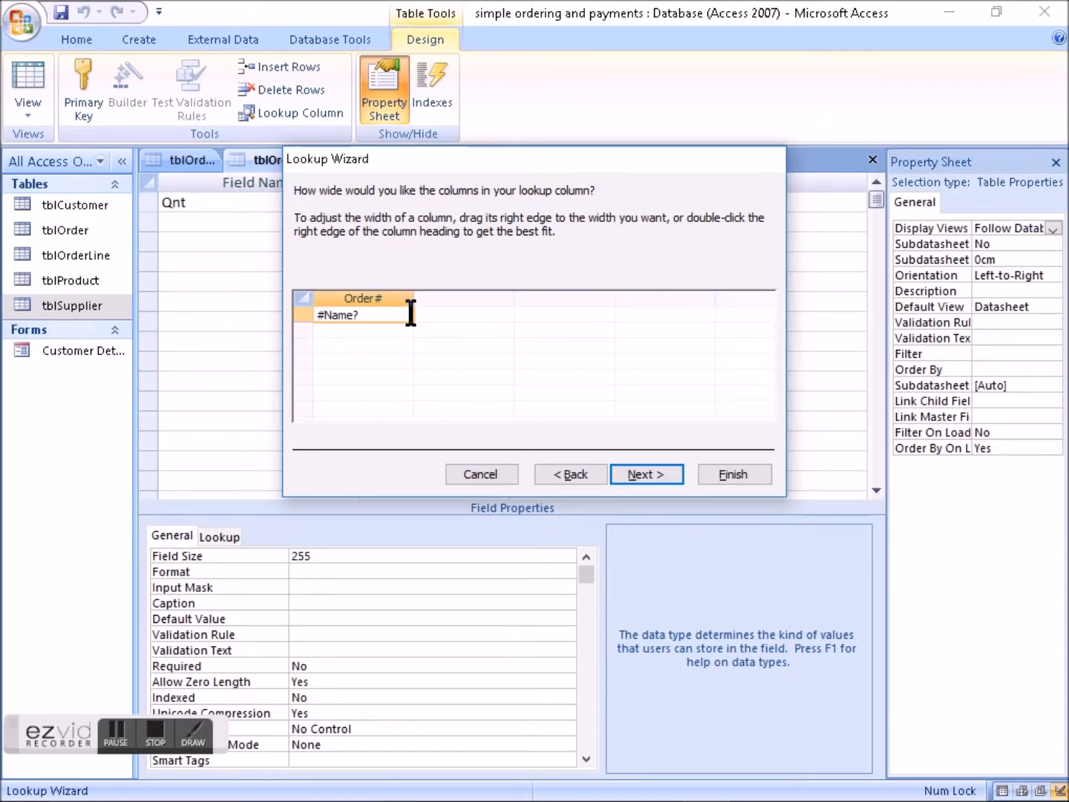
left_click_drag(418, 300, 366, 298)
left_click(643, 472)
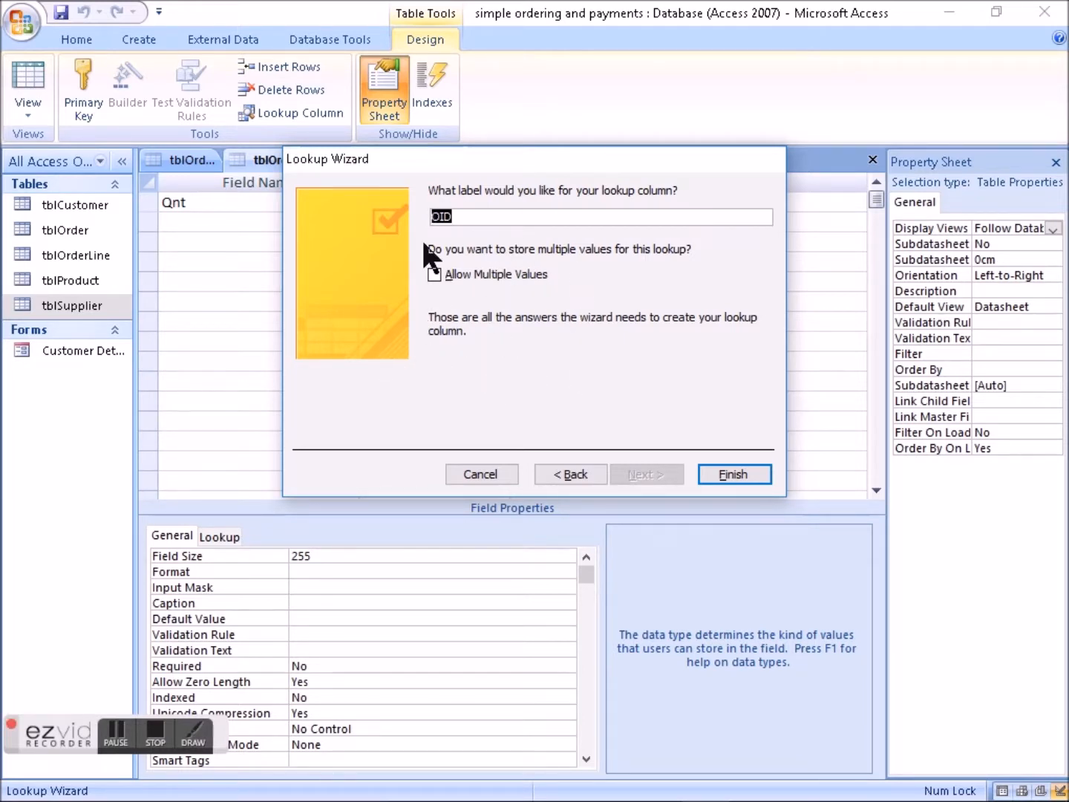
left_click(737, 470)
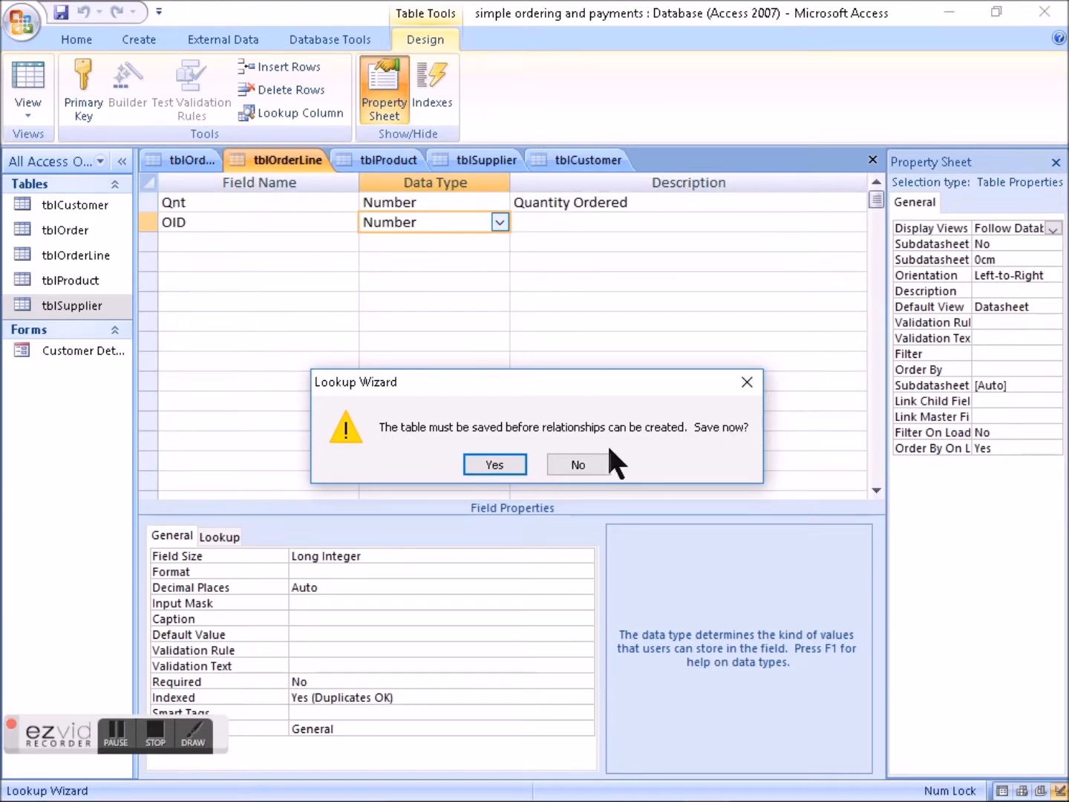
left_click(494, 465)
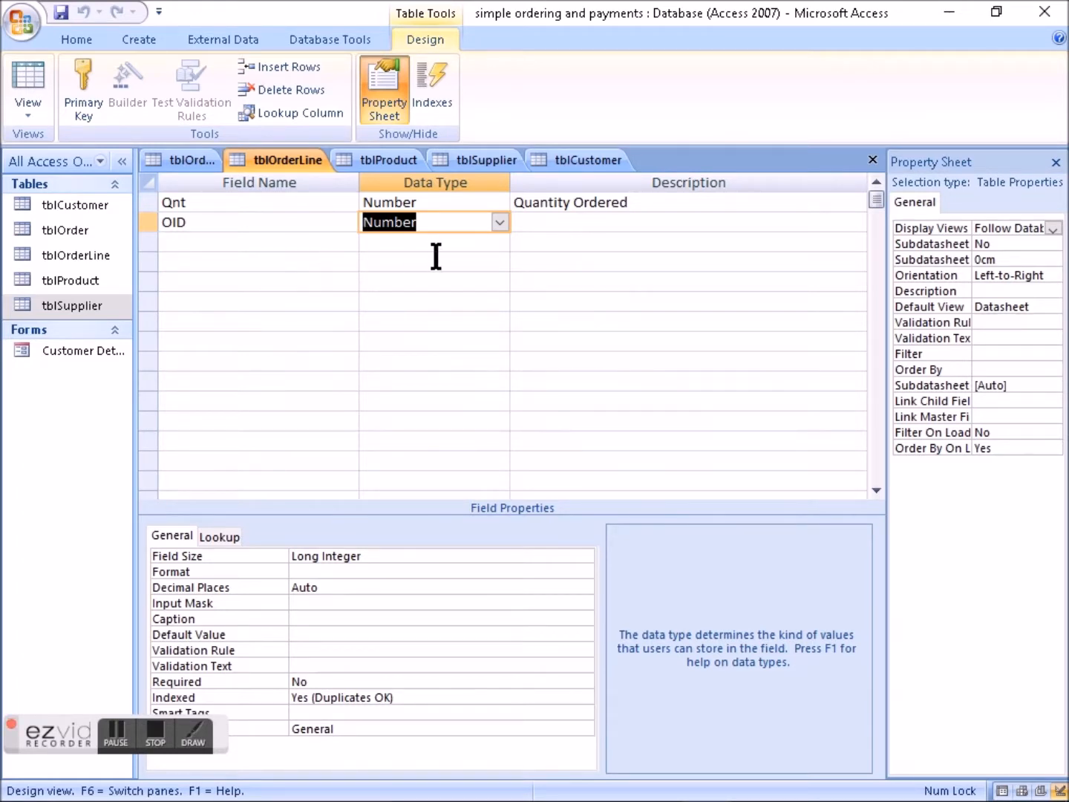
- Compare the data type of the OID field in tblOrderLine with the OID key field in tblOrder
left_click(208, 226)
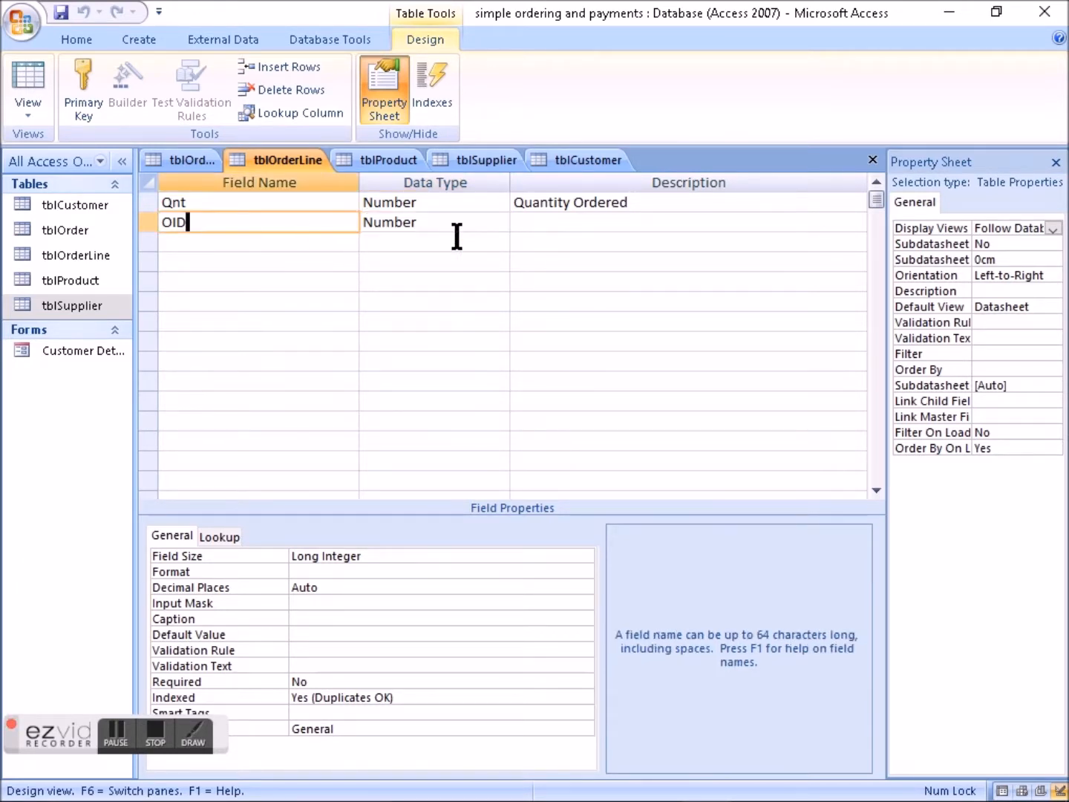
left_click(445, 223)
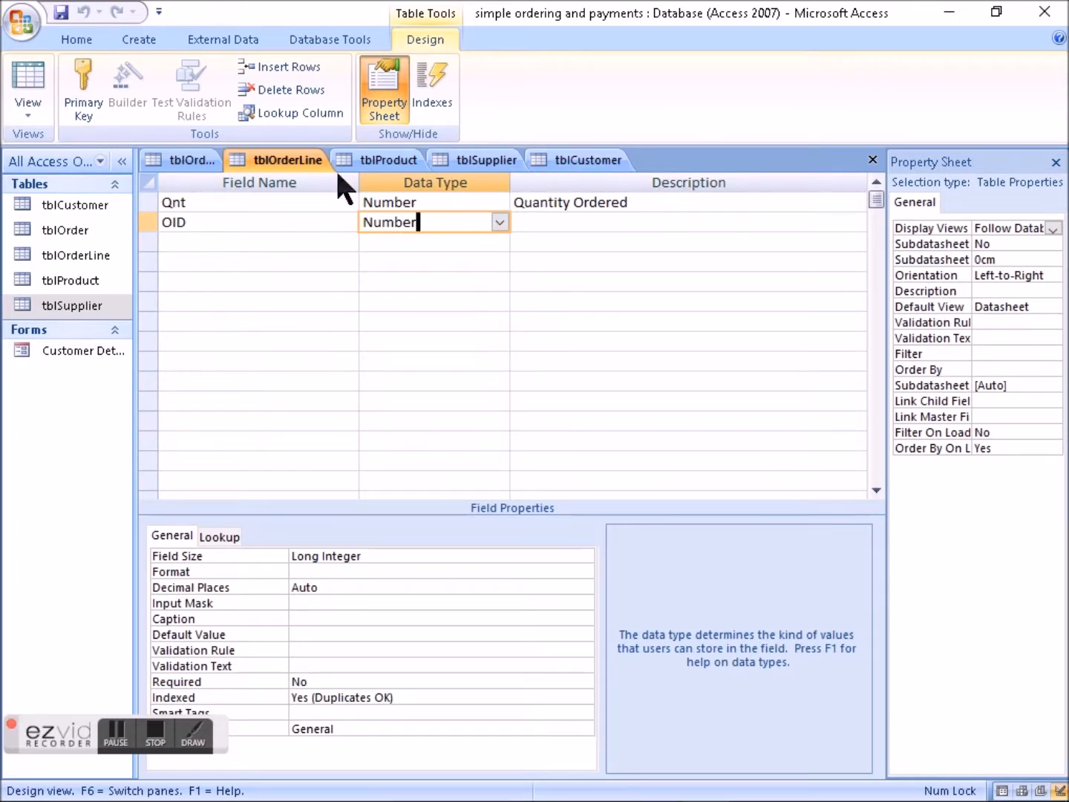
left_click(186, 158)
left_click(197, 203)
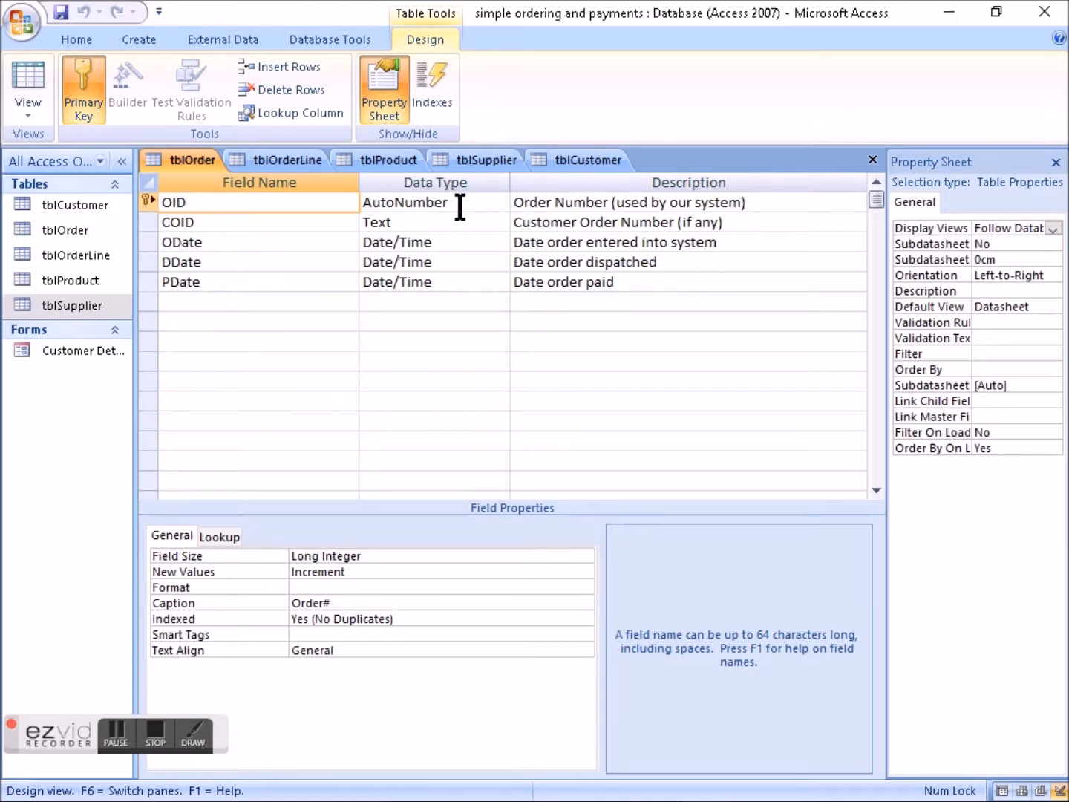
left_click(287, 162)
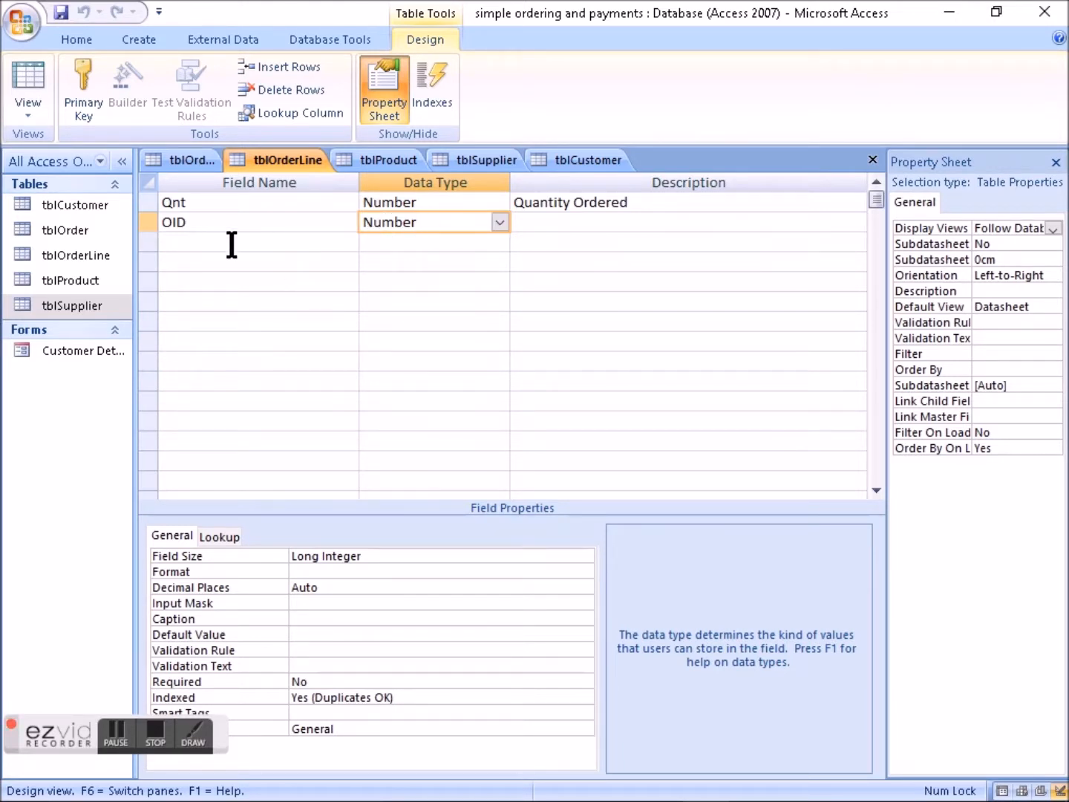
left_click(195, 241)
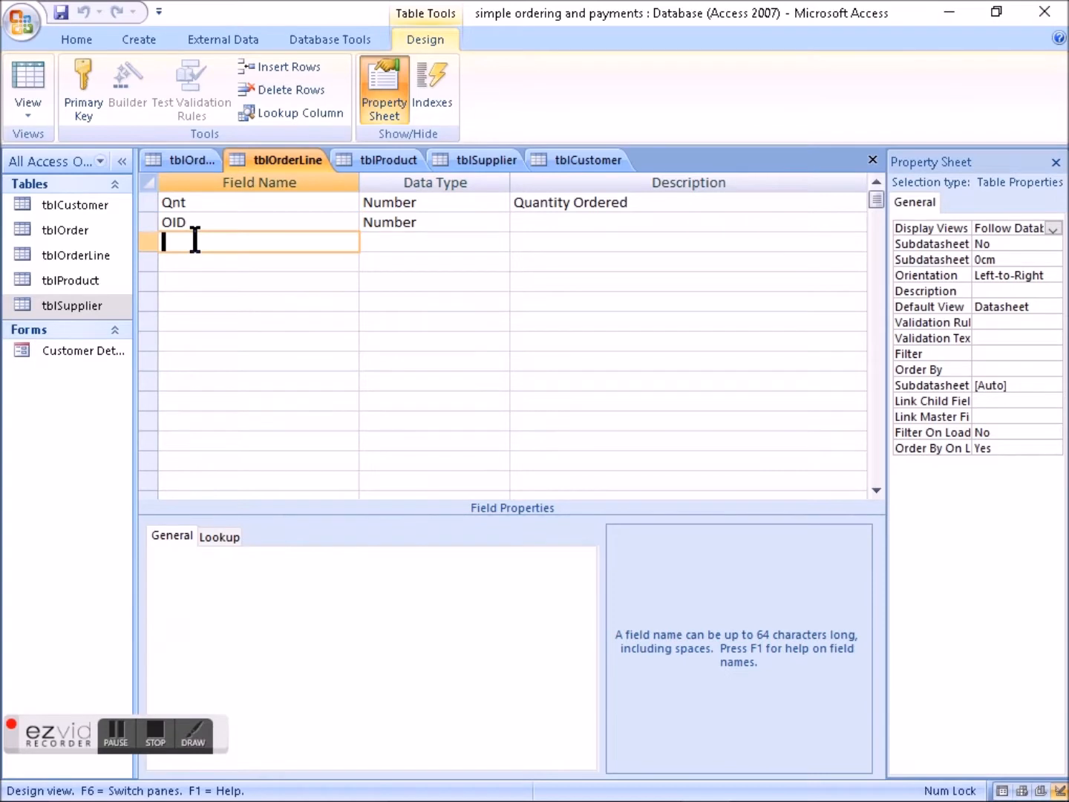
left_click(449, 227)
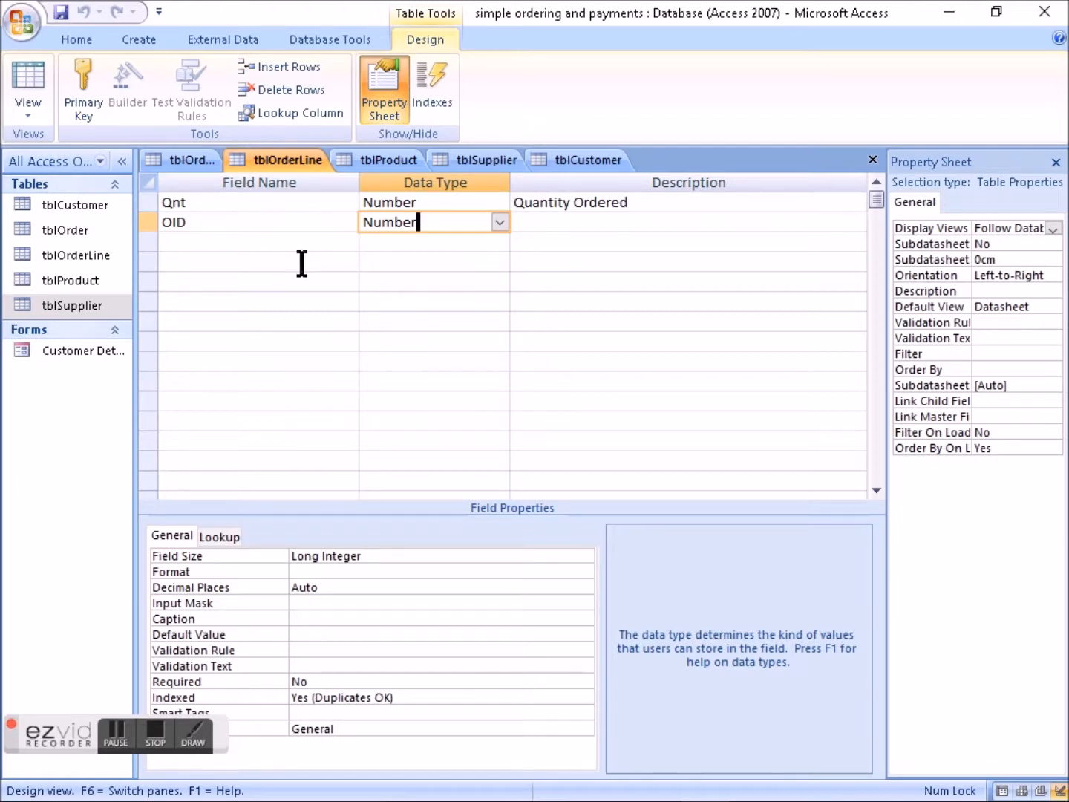
- Try to enforce referential integrity on the OID relationship between tblOrder and tblOrderLine
left_click(332, 35)
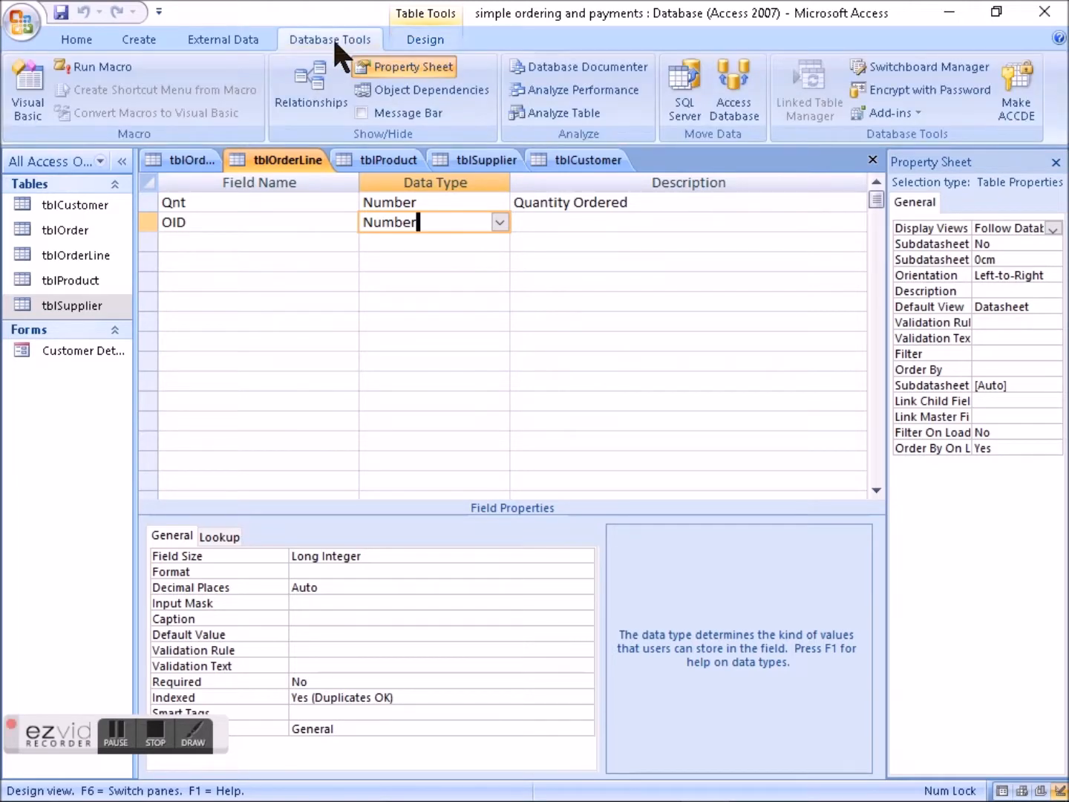
left_click(312, 90)
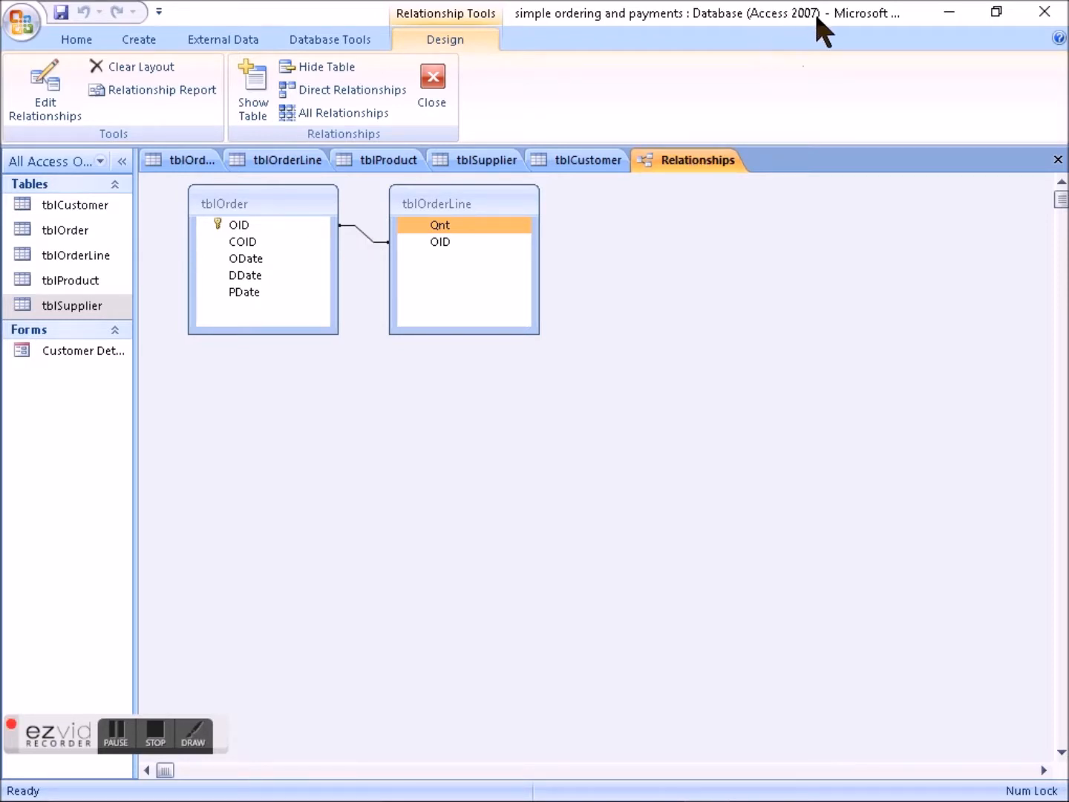
double_click(373, 237)
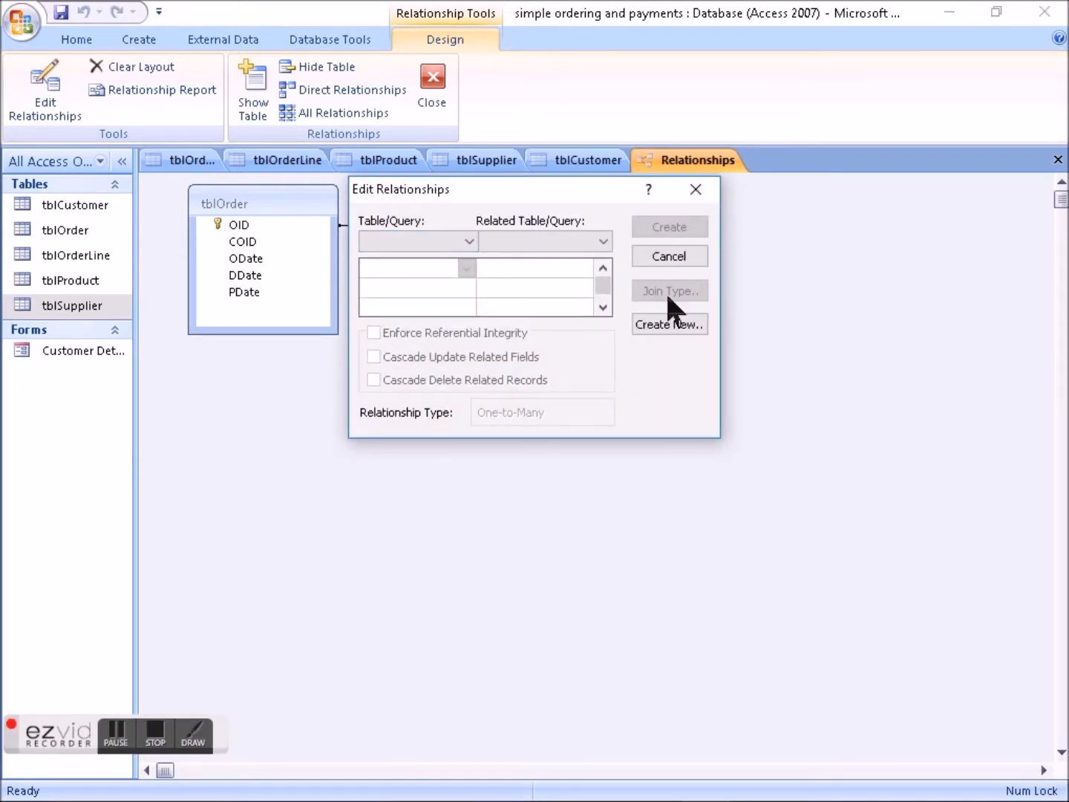
left_click(696, 189)
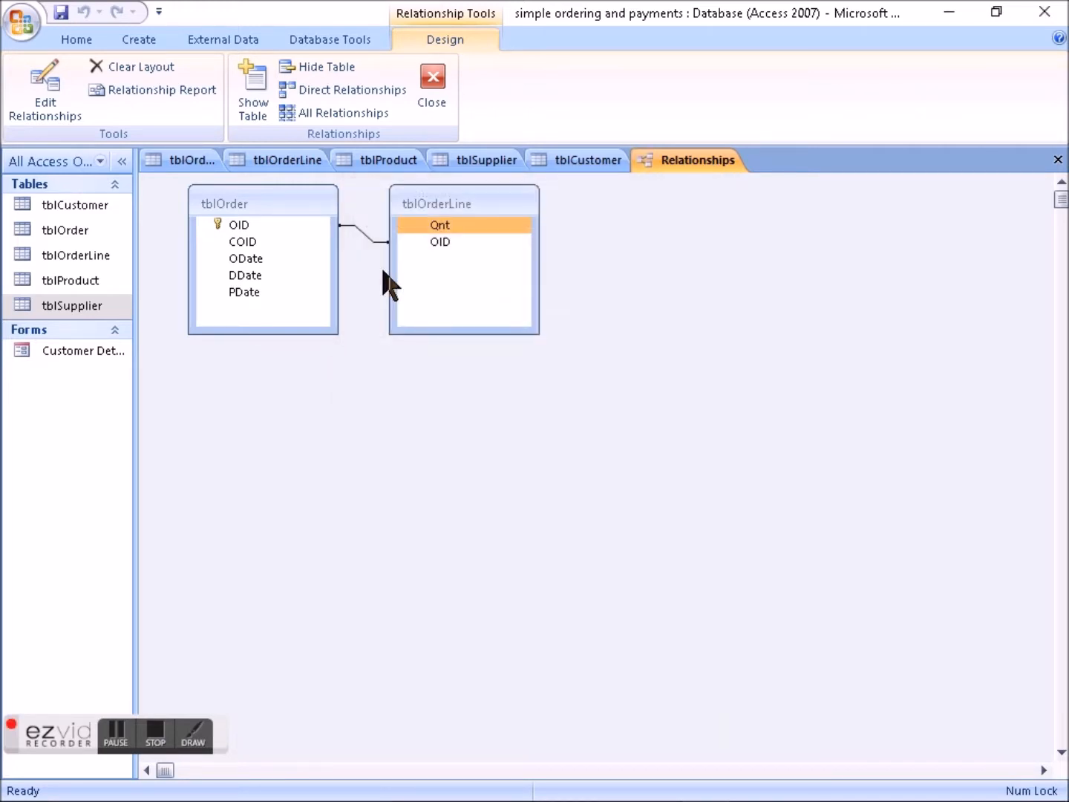
left_click(359, 226)
double_click(360, 230)
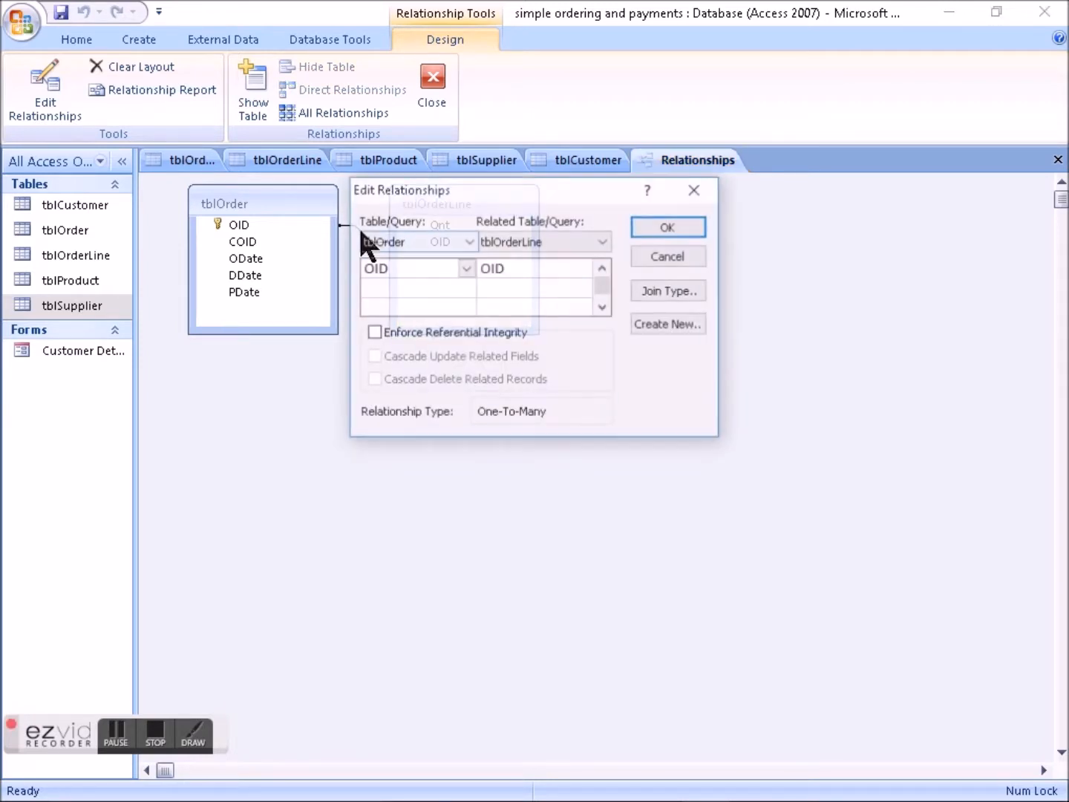
left_click(371, 335)
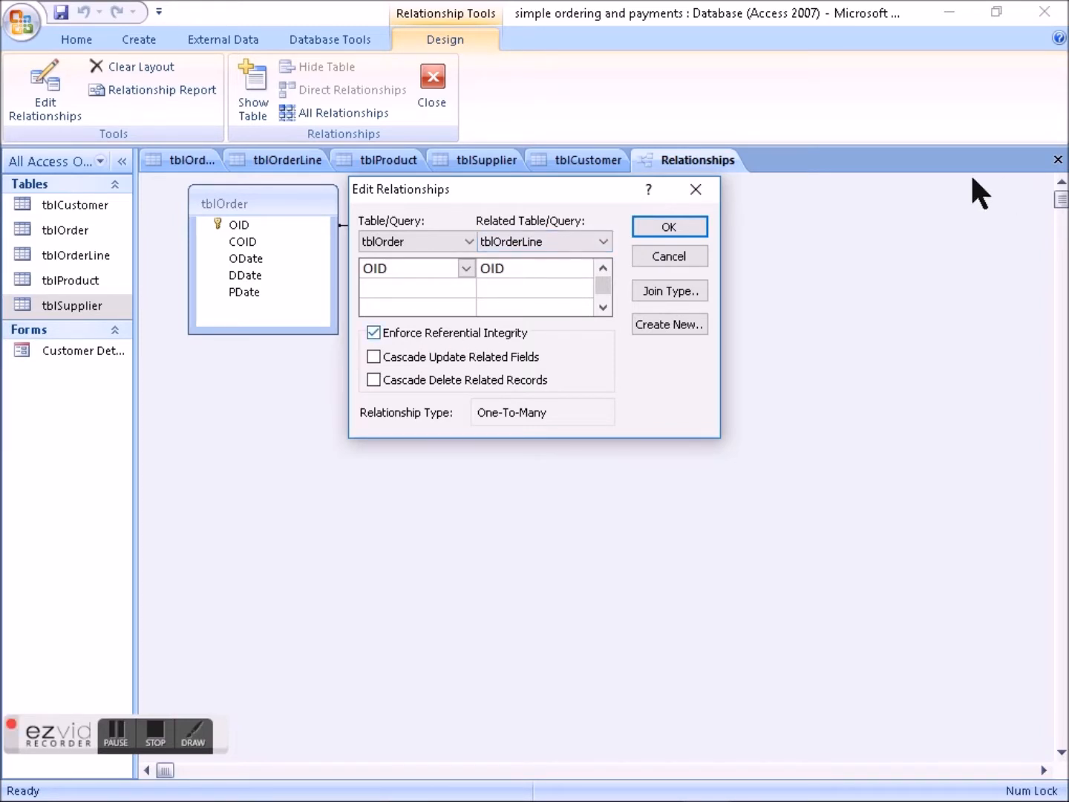
left_click(661, 227)
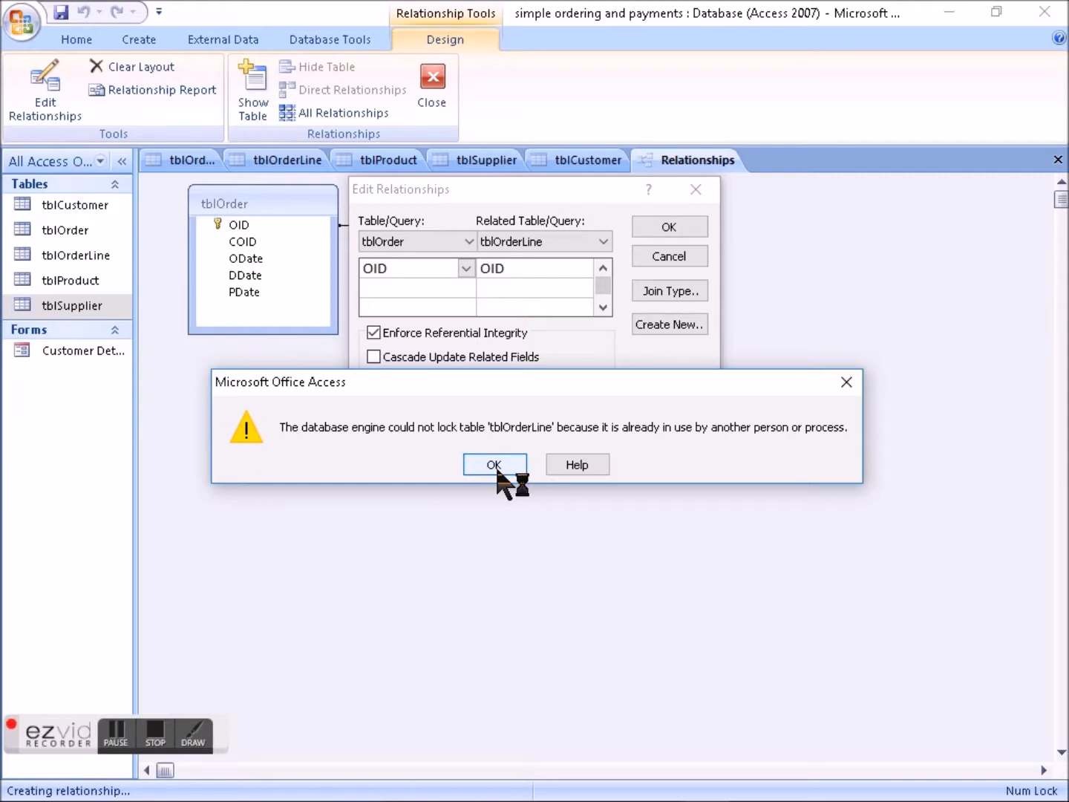
left_click(495, 466)
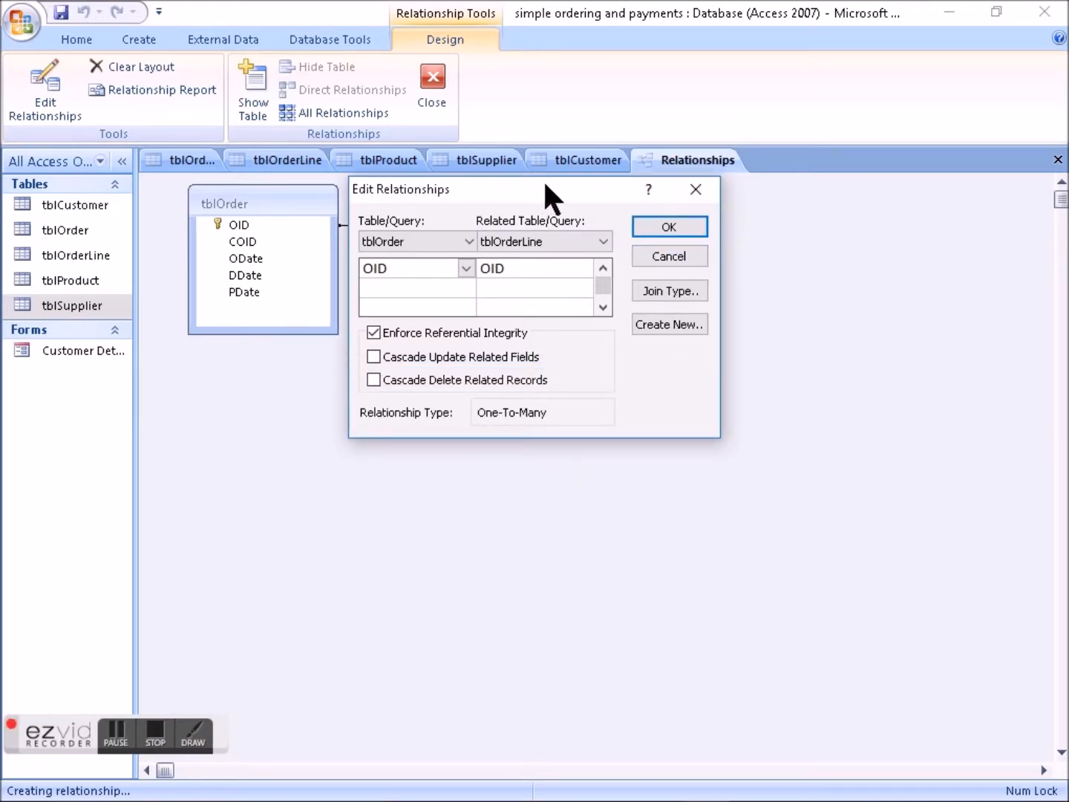
left_click(650, 254)
- Close tblCustomer and tblSupplier, saving their design changes and testing tblCustomer's existing data against the new rules
left_click(597, 161)
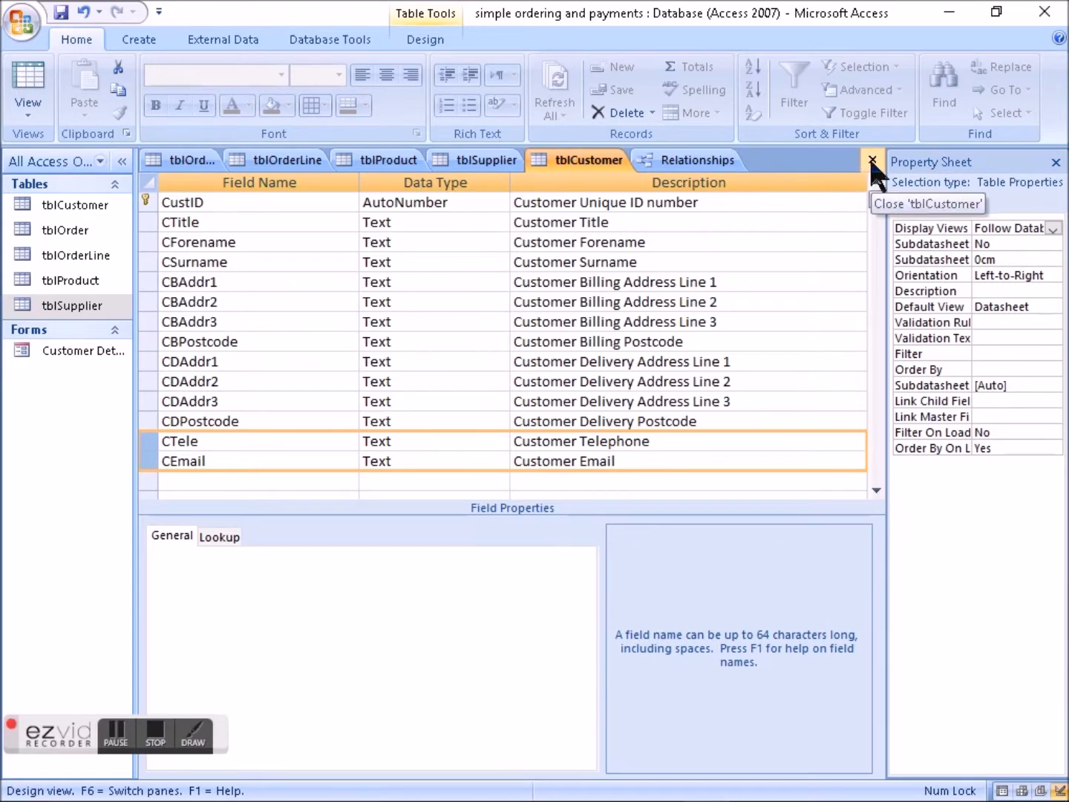
left_click(872, 159)
left_click(445, 464)
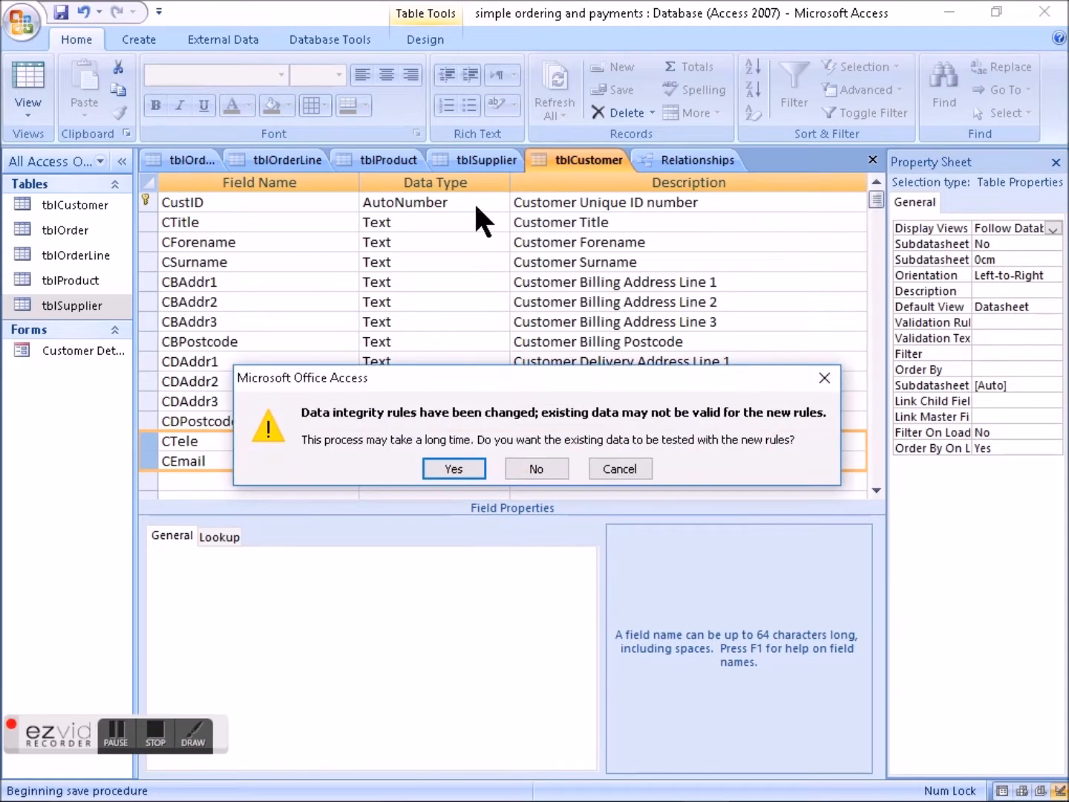
left_click(451, 470)
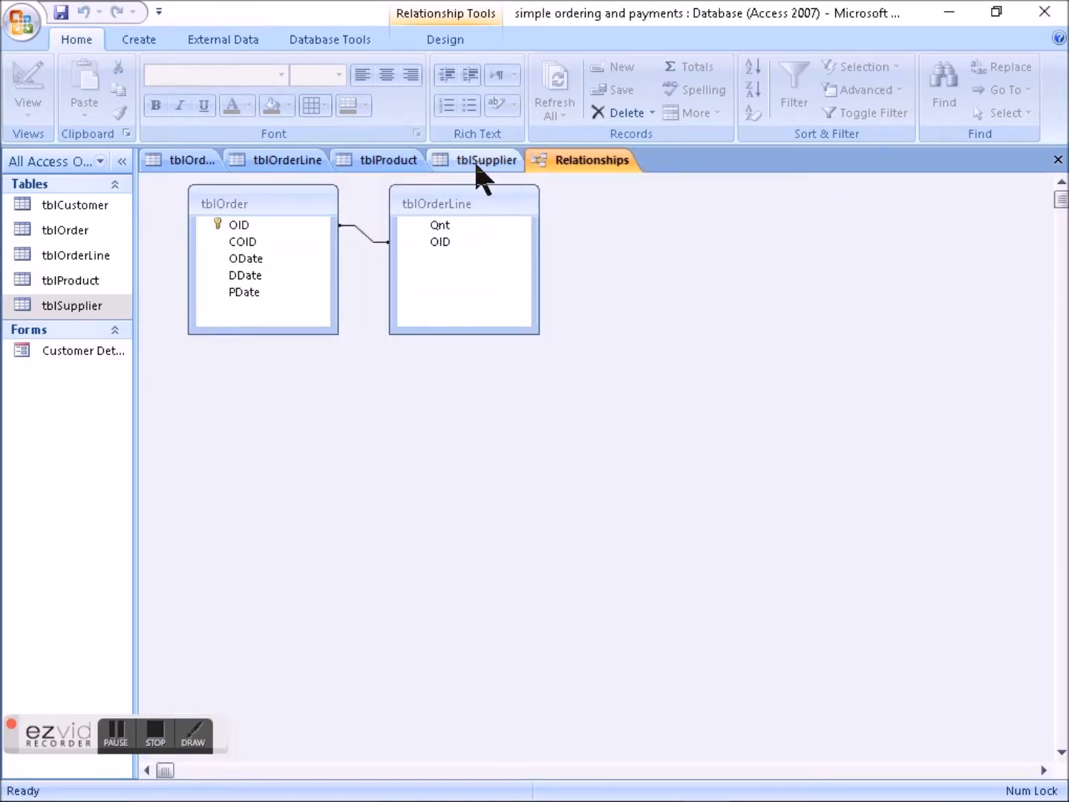
right_click(476, 161)
left_click(513, 200)
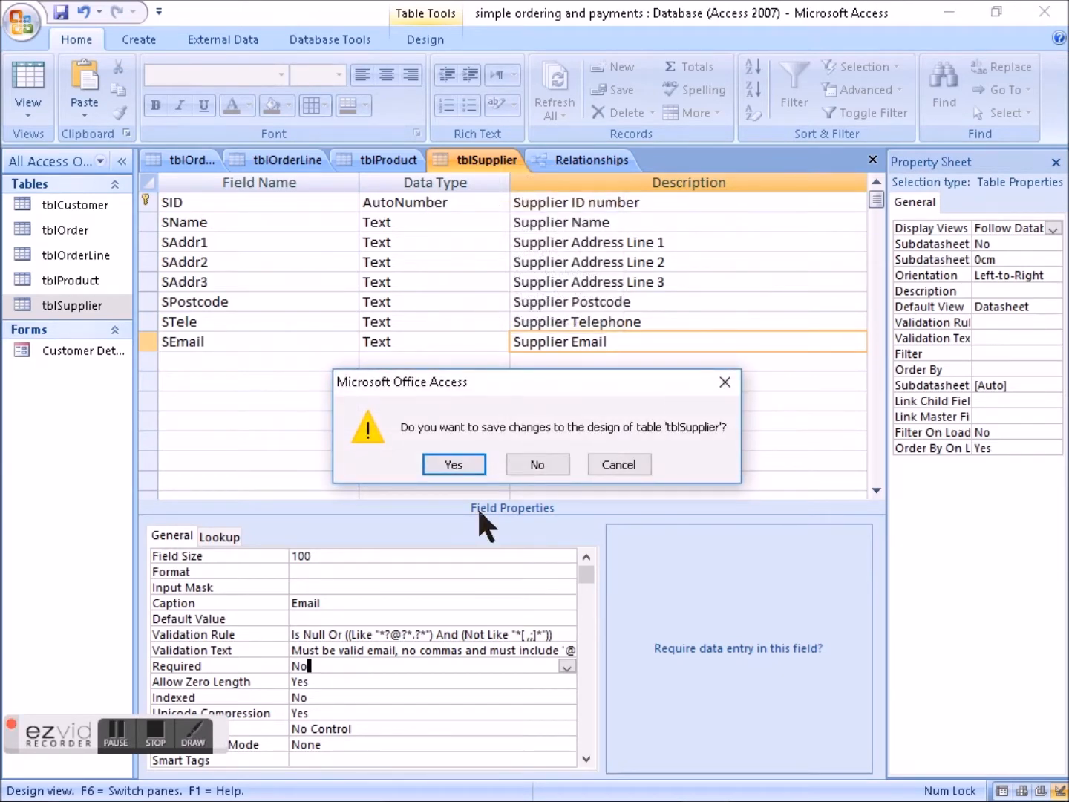
left_click(456, 464)
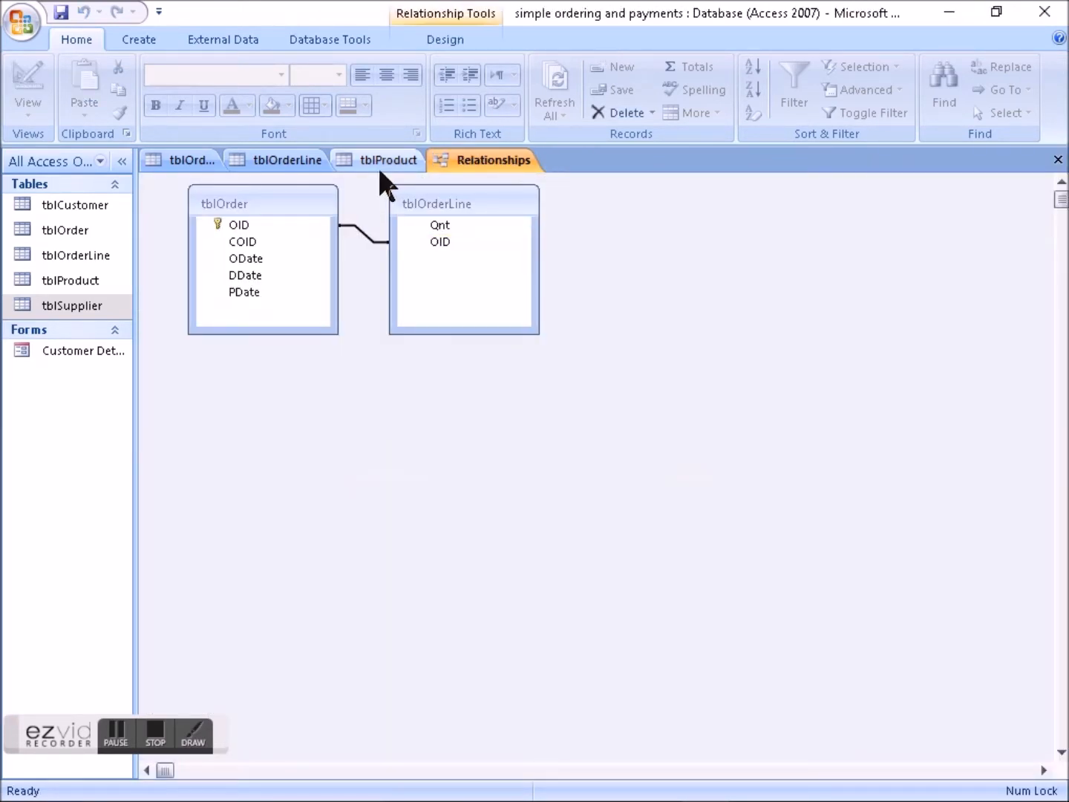
- Close tblOrder, the property sheet, the remaining open tables and the relationships diagram
left_click(177, 160)
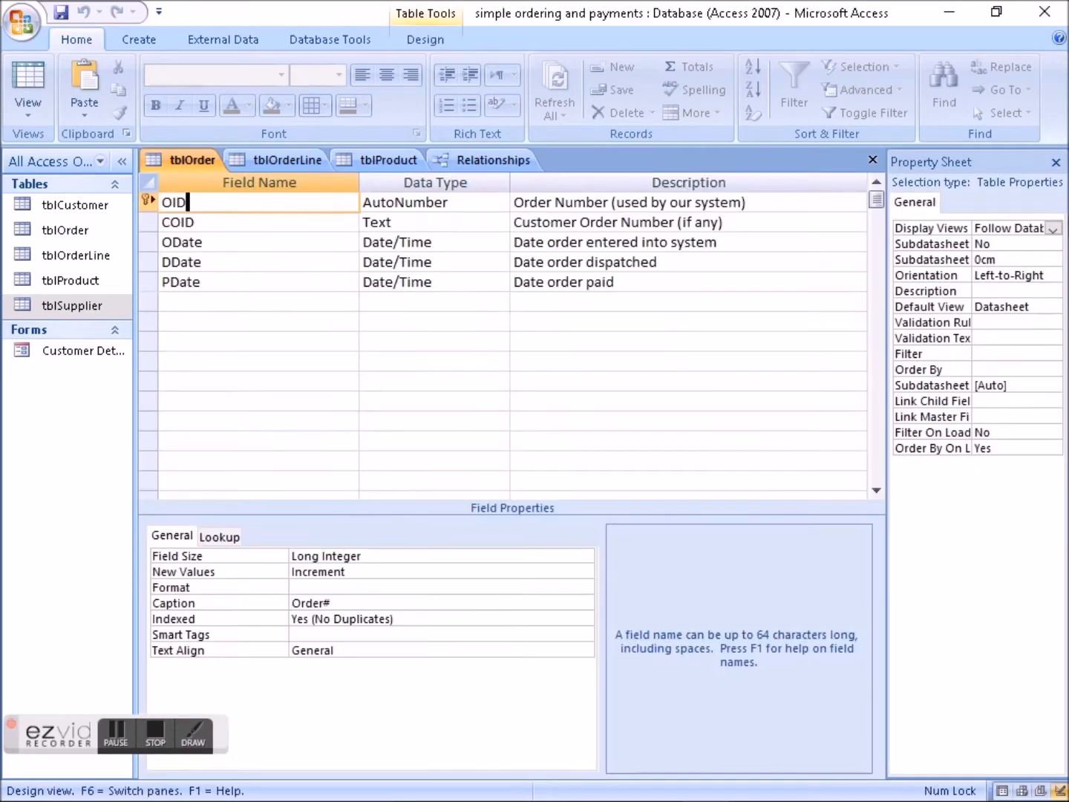
left_click(1058, 162)
left_click(1057, 159)
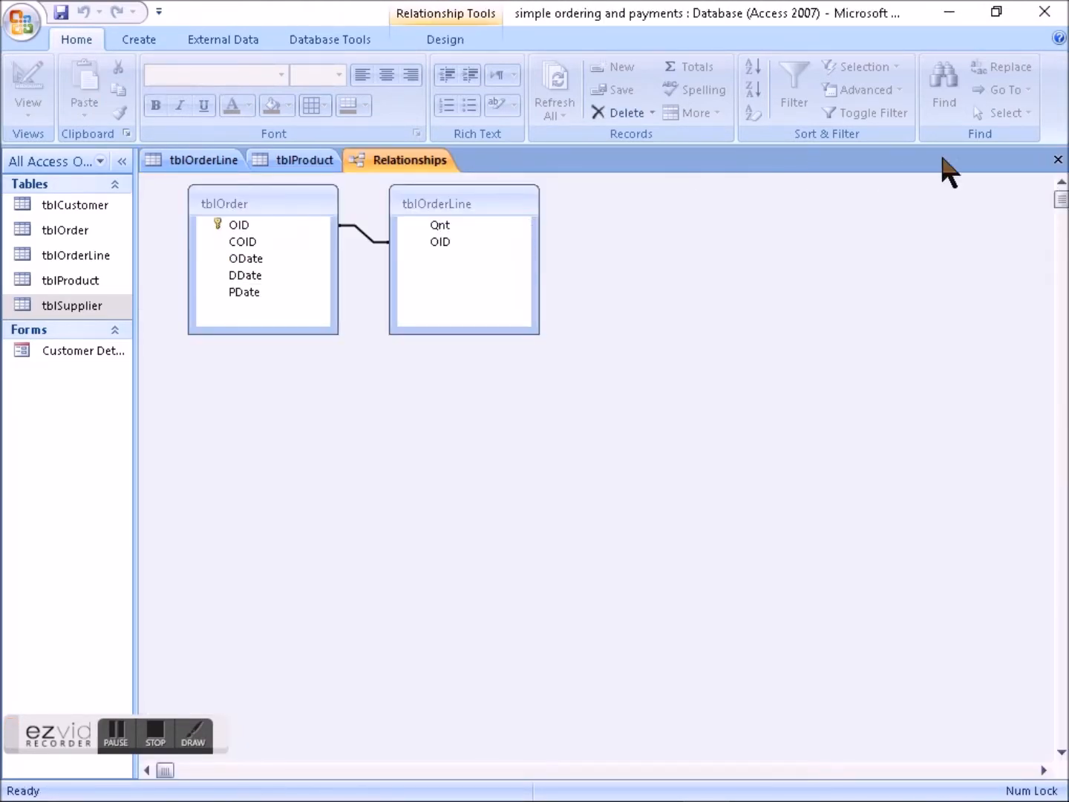
left_click(1057, 160)
left_click(1057, 160)
left_click(1057, 160)
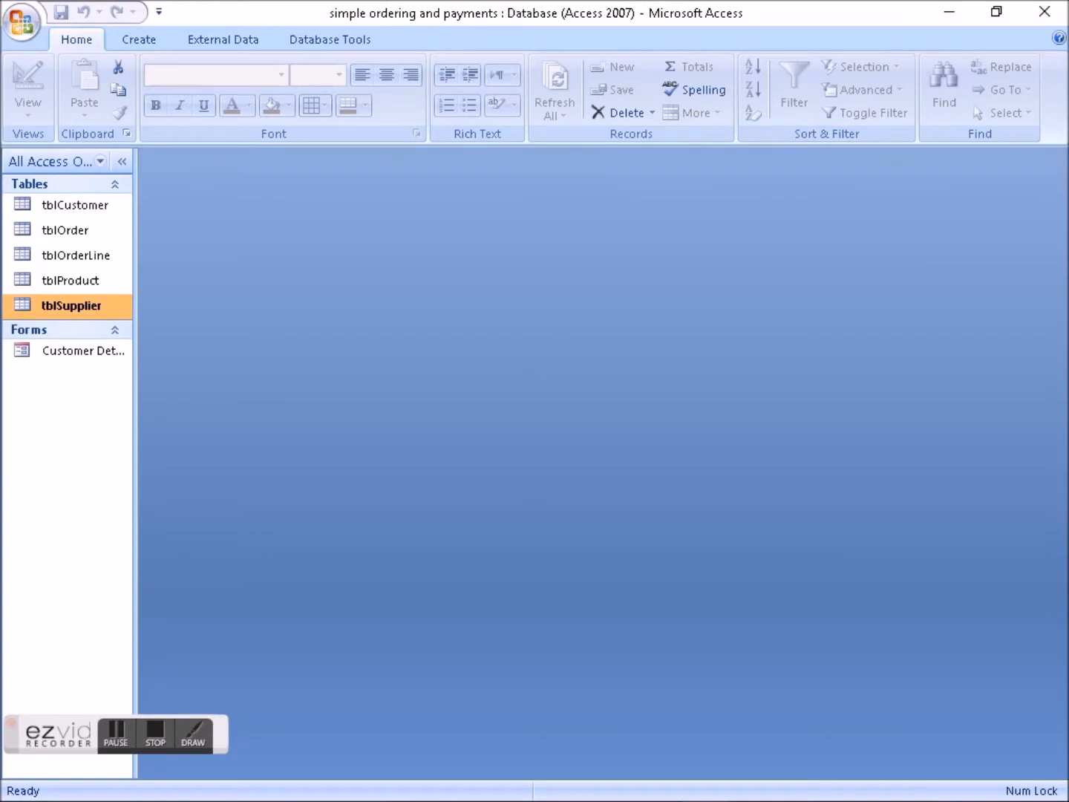
- Reopen the relationships diagram and enforce referential integrity on the OID link between tblOrder and tblOrderLine
left_click(319, 40)
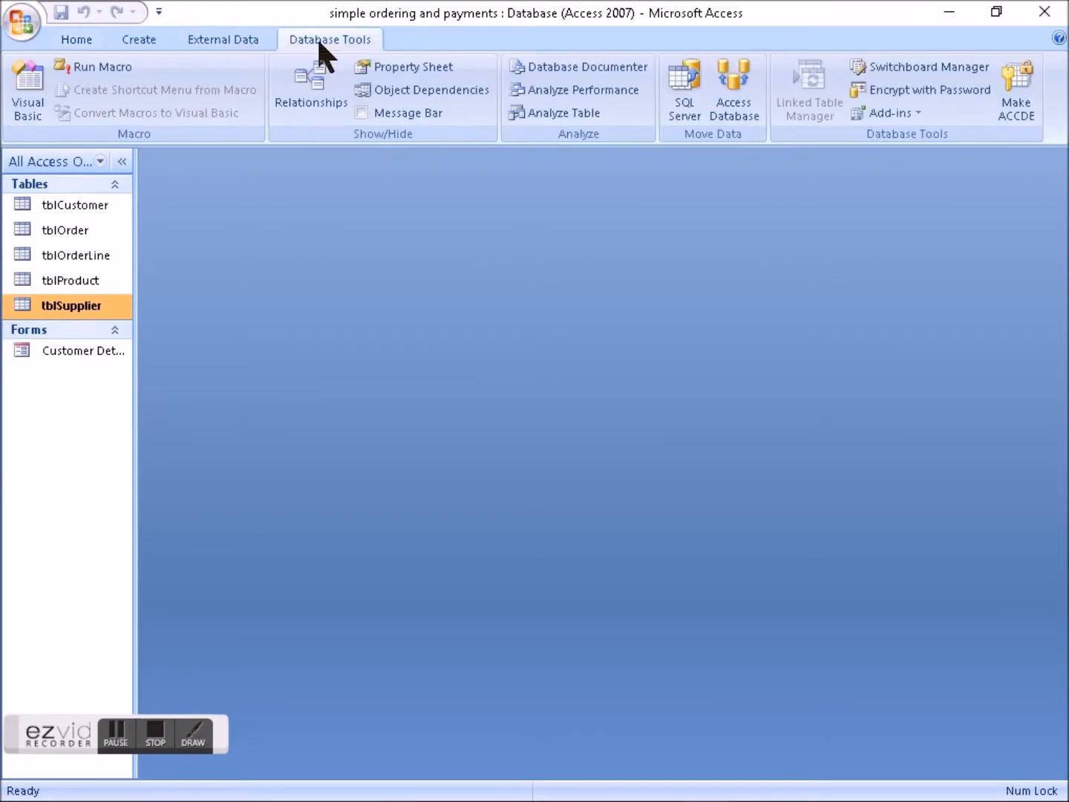
left_click(315, 83)
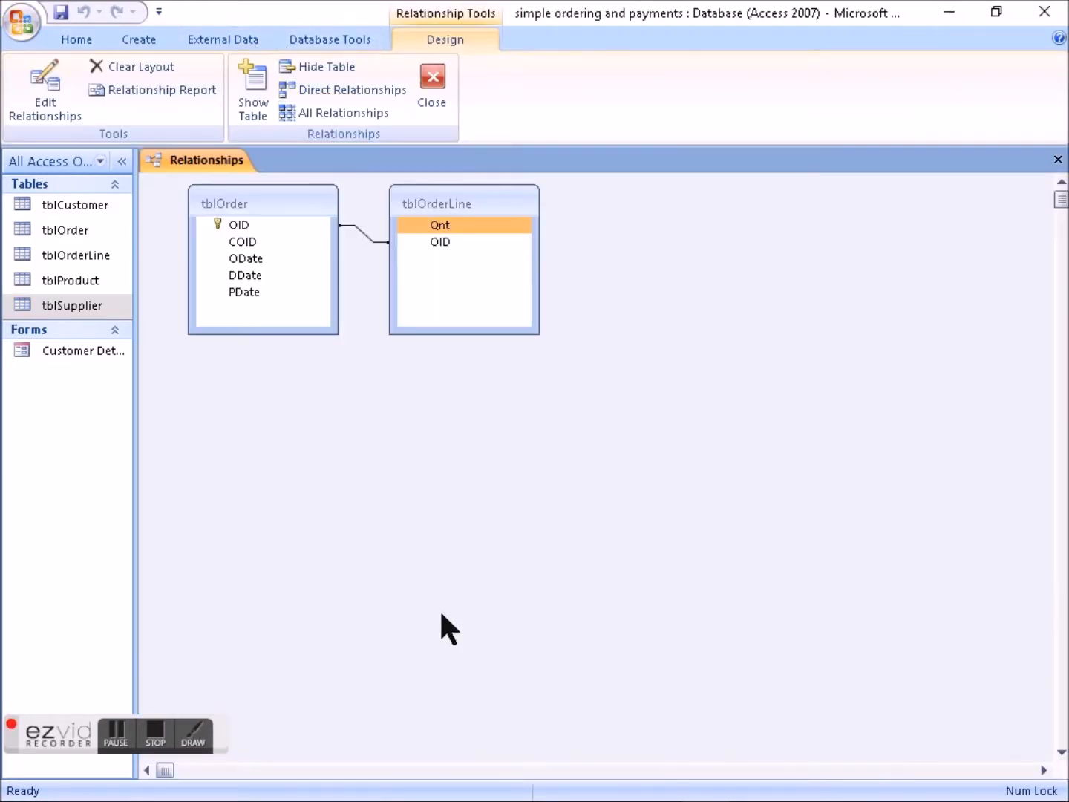
left_click(369, 237)
double_click(368, 239)
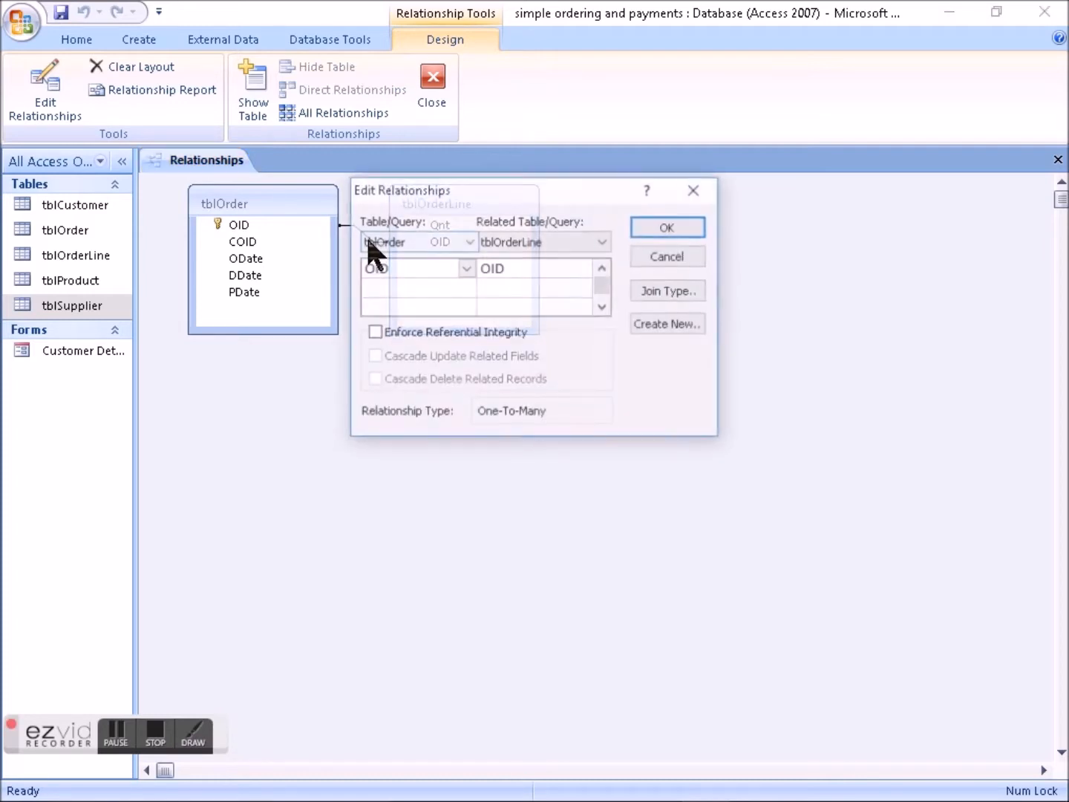
left_click(405, 337)
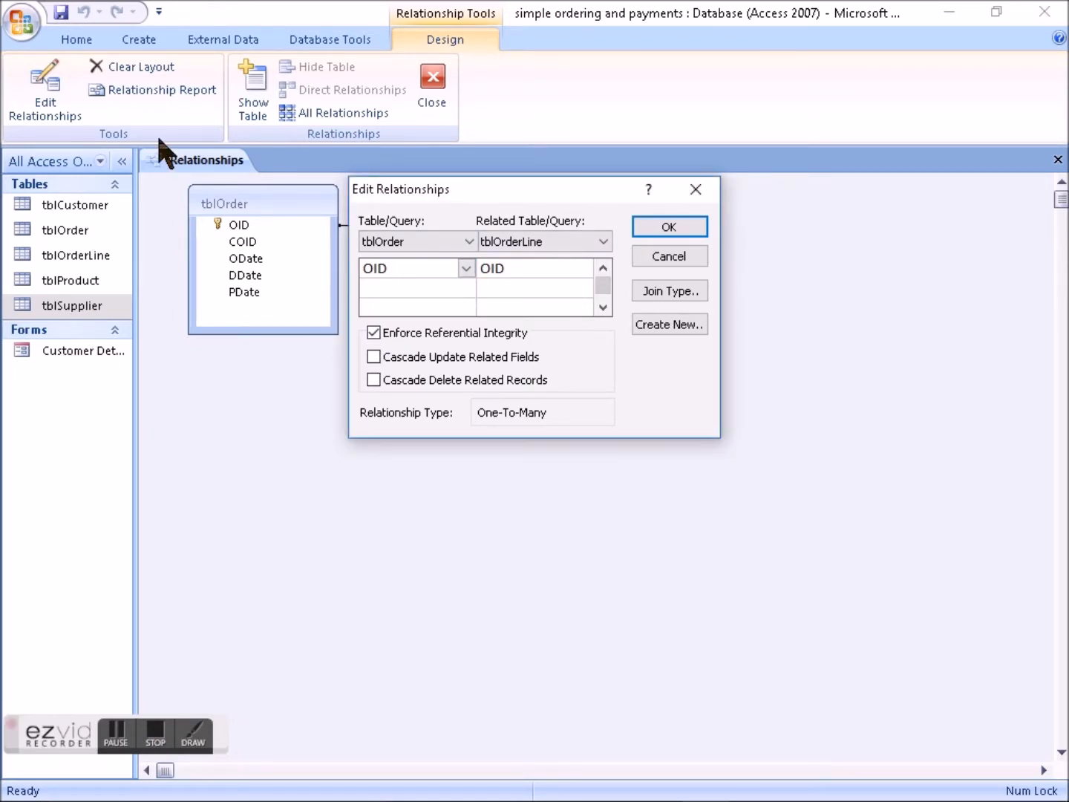
left_click(665, 229)
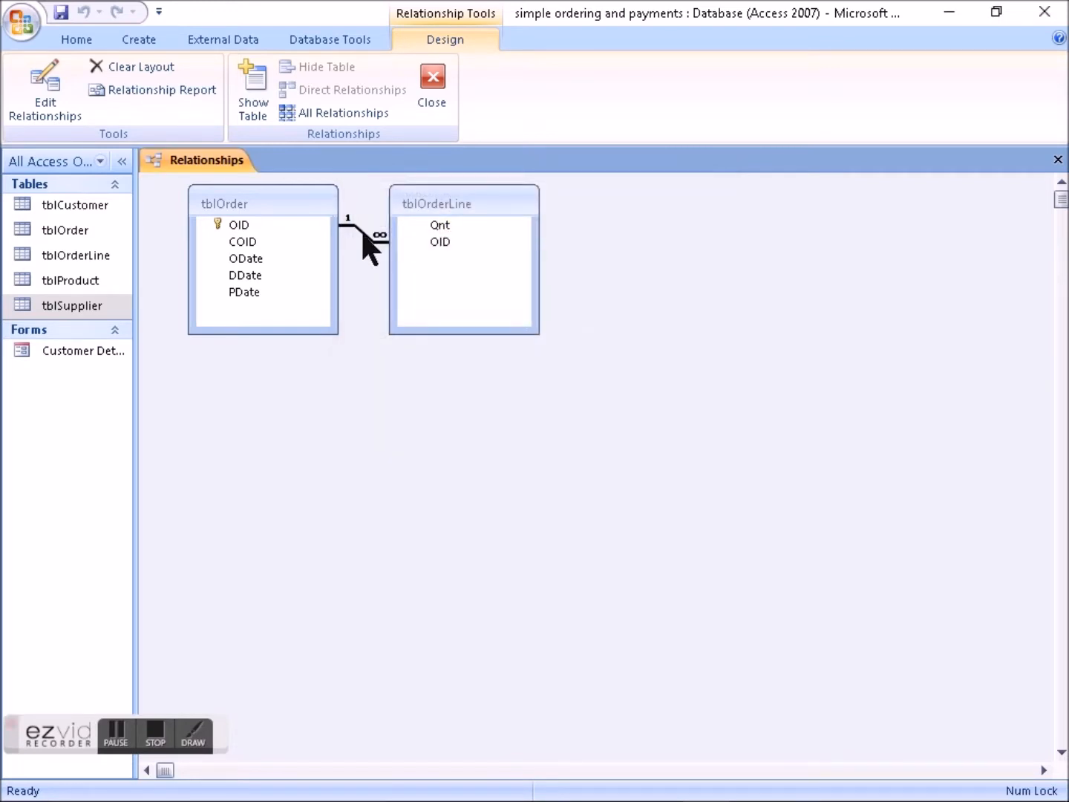
- Rearrange the relationships diagram so that tblOrder sits above and to the right of tblOrderLine
left_click_drag(460, 201, 348, 465)
left_click(267, 224)
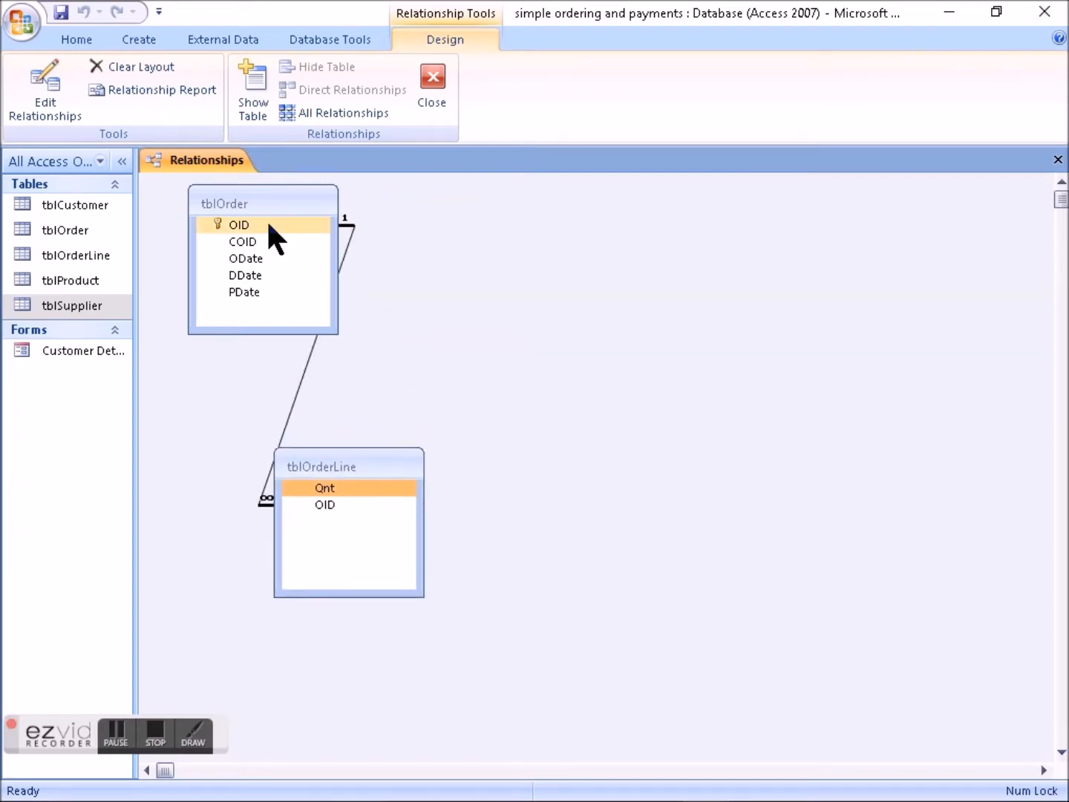
left_click_drag(261, 202, 710, 205)
left_click_drag(330, 465, 456, 361)
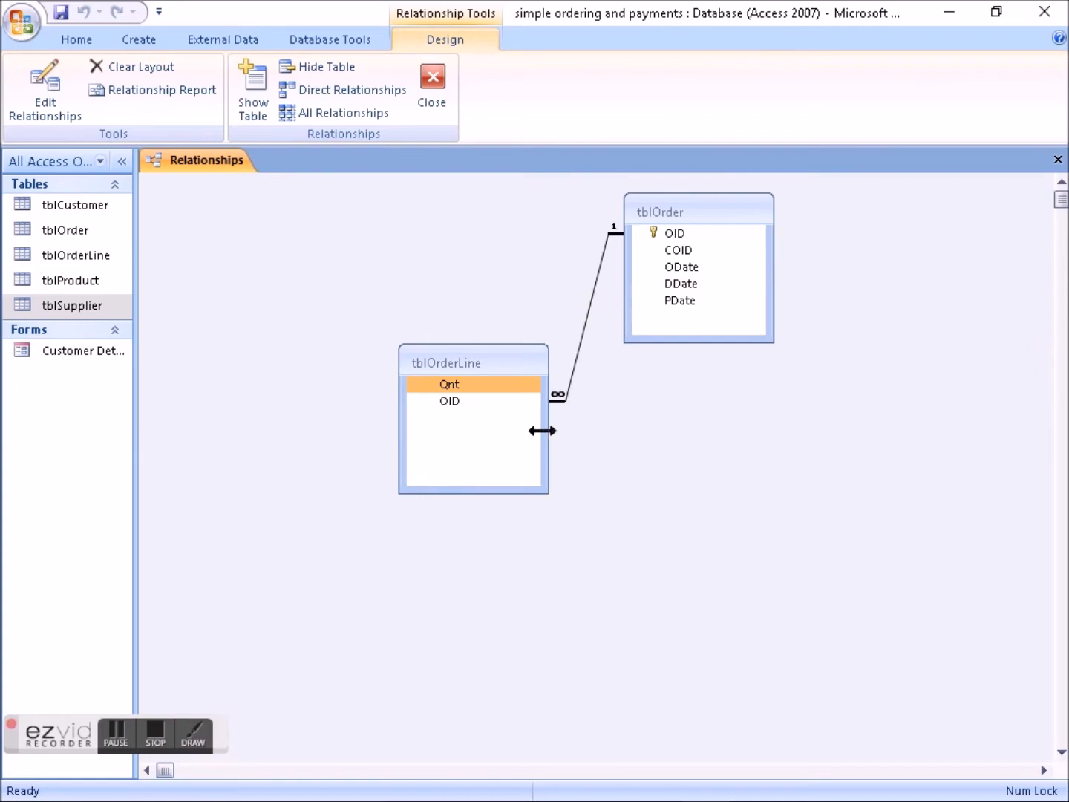
- Open tblOrderLine's datasheet and check which values the OID lookup list offers for a new record
left_click(57, 225)
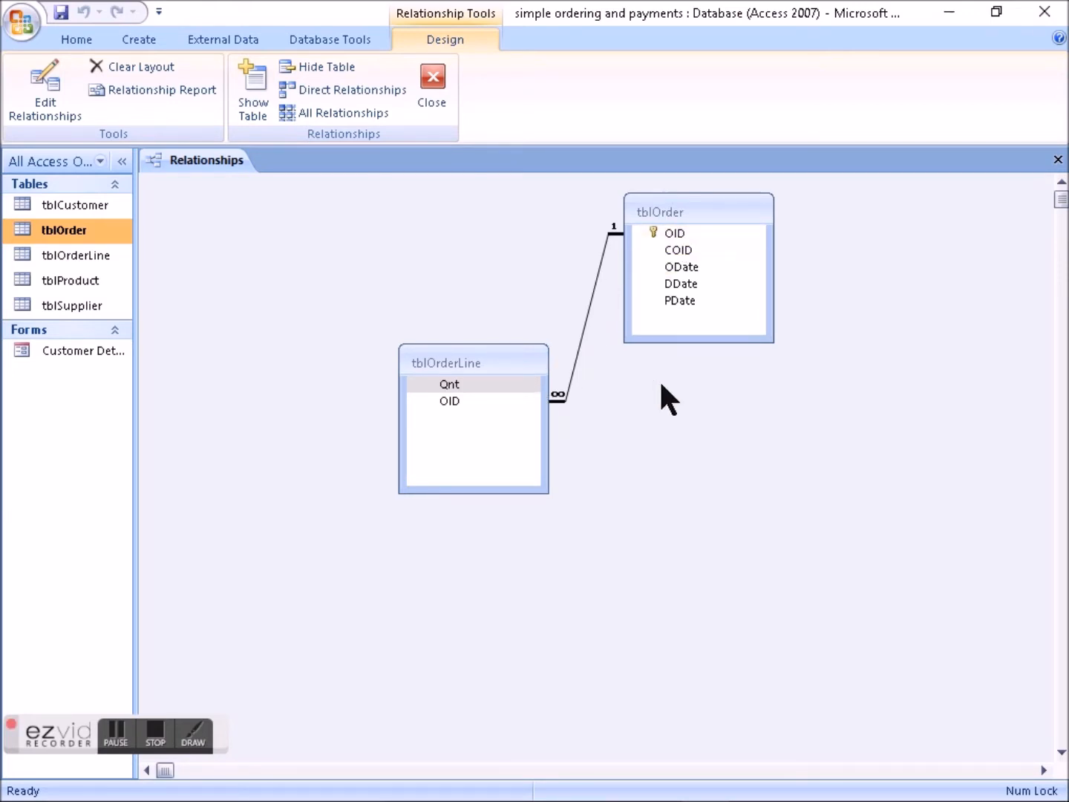
left_click(79, 205)
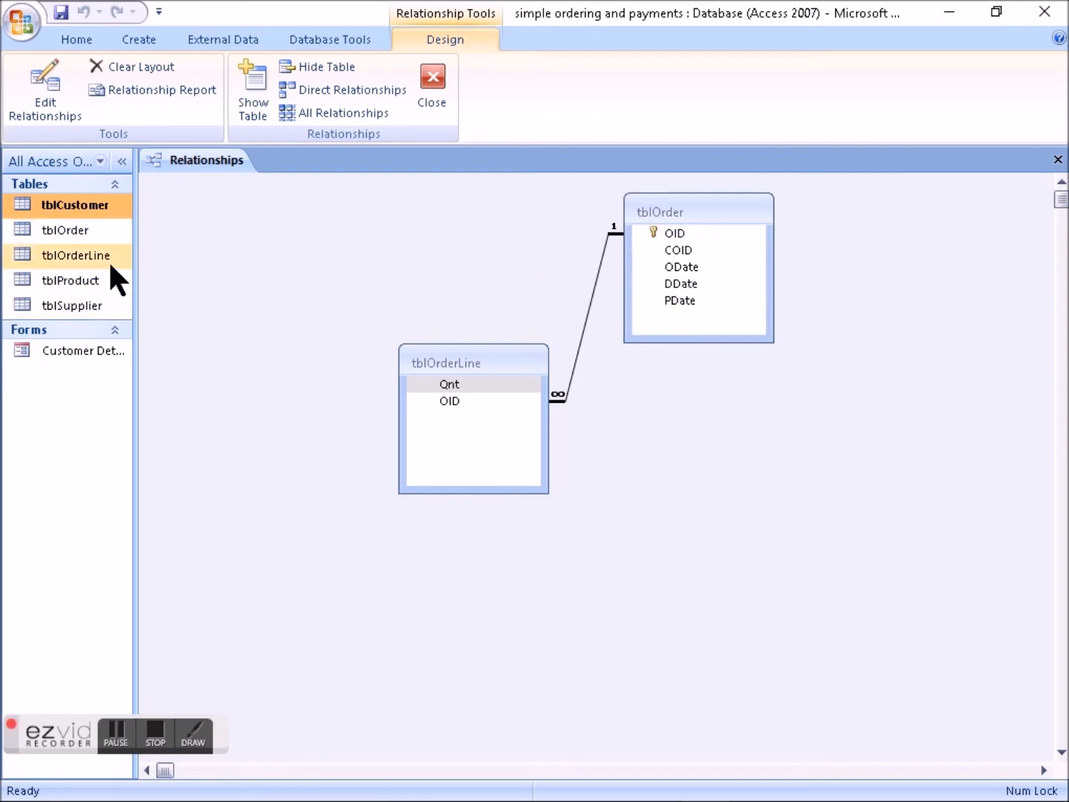
left_click(78, 232)
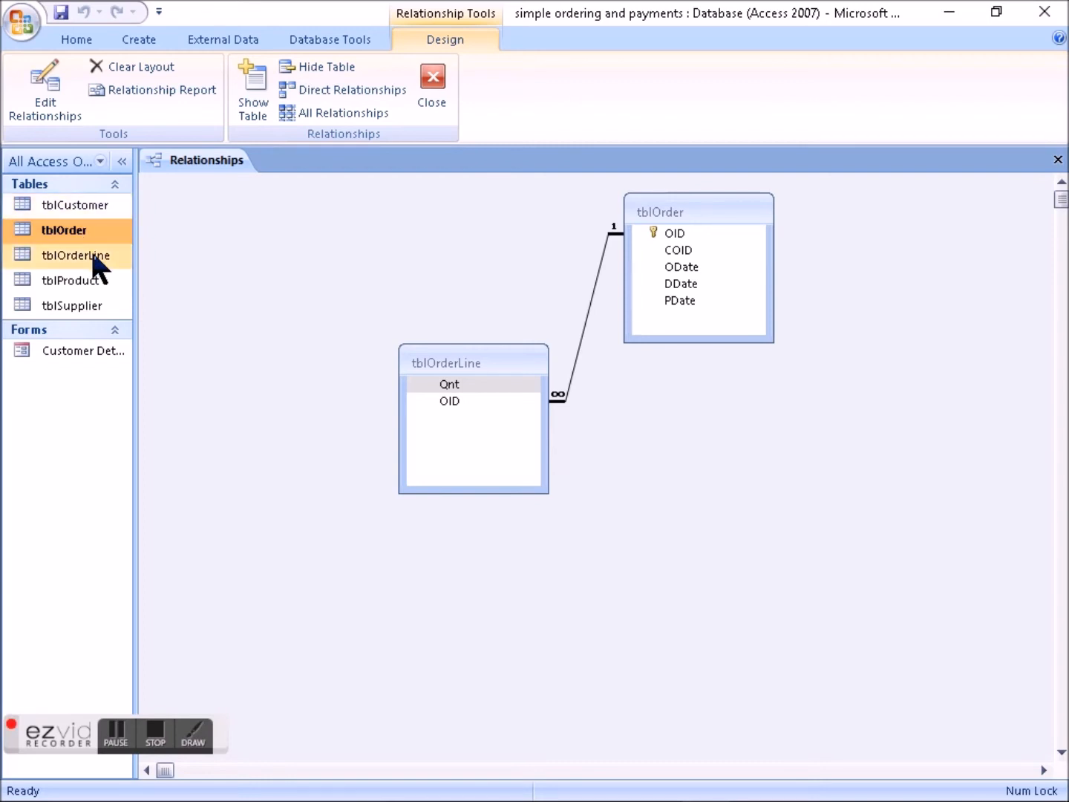
double_click(89, 255)
left_click(348, 205)
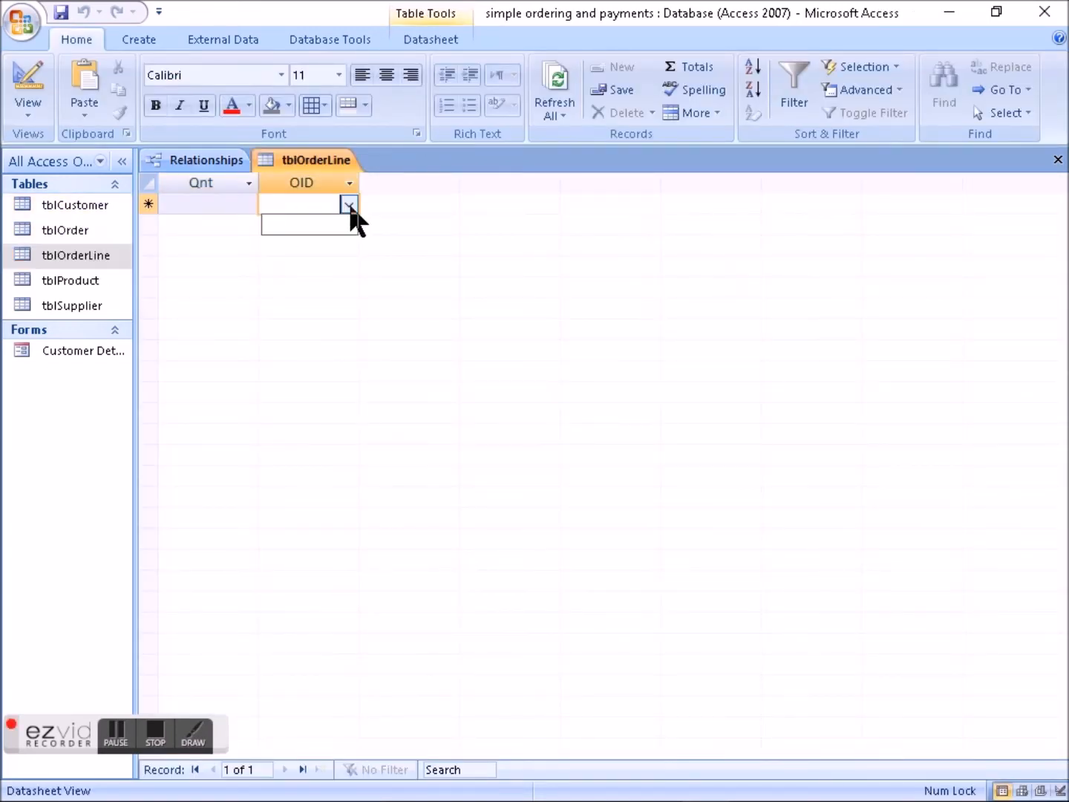